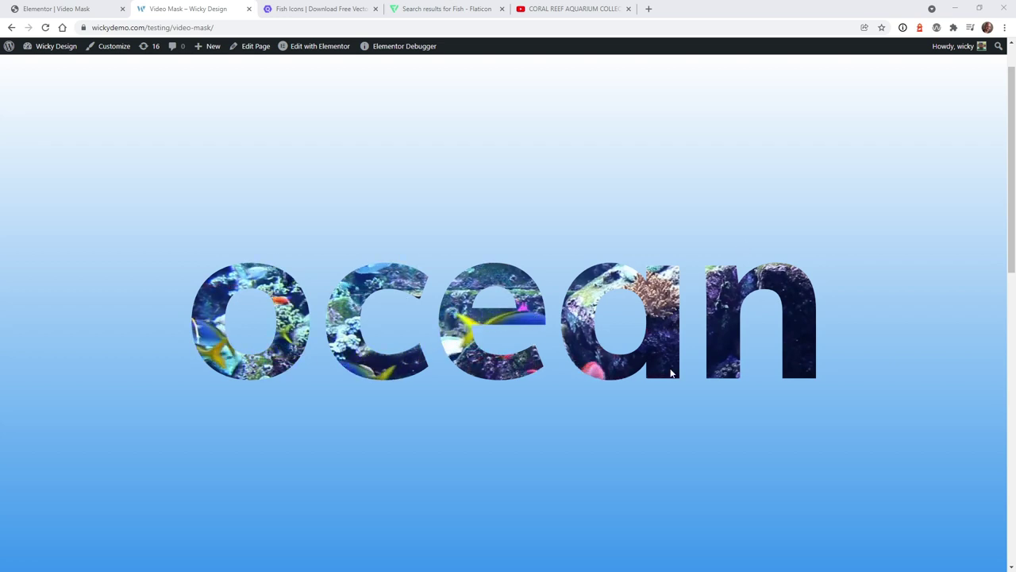
Step: Look over the video-mask demo page and sample several points of the coral reef aquarium video on YouTube, leaving it paused
scroll(390, 258, down, 5)
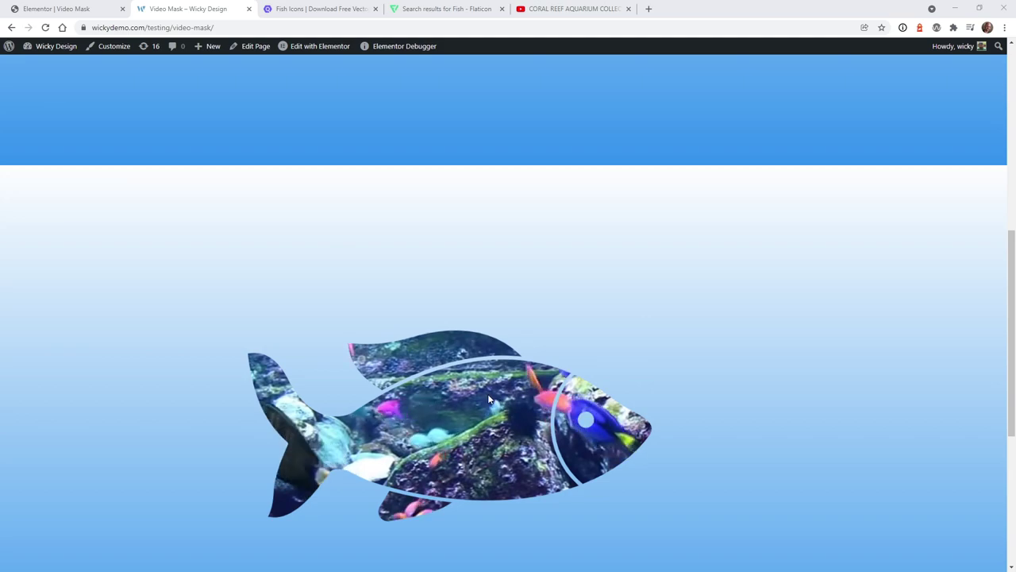
scroll(494, 404, up, 5)
click(561, 9)
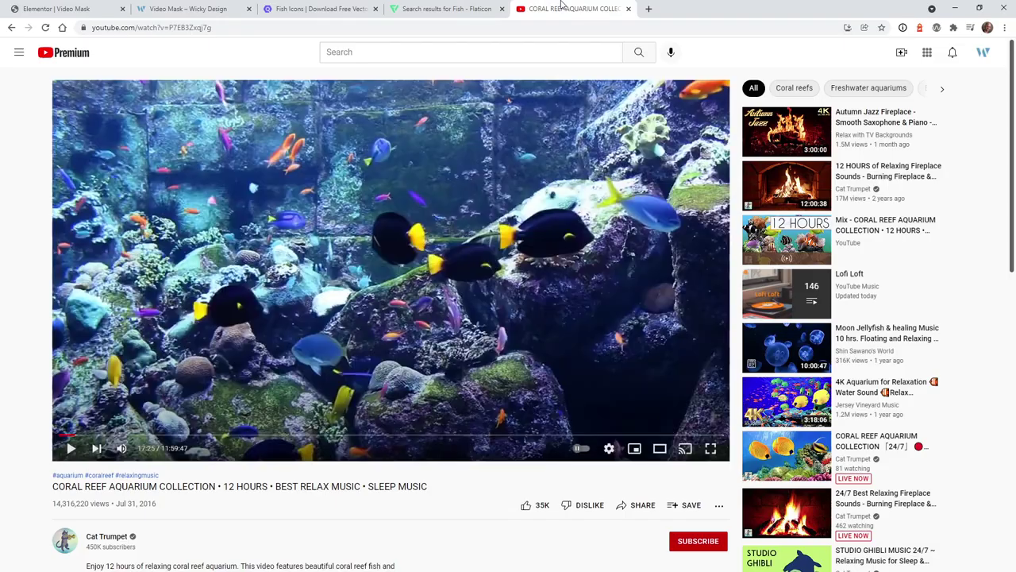
click(371, 253)
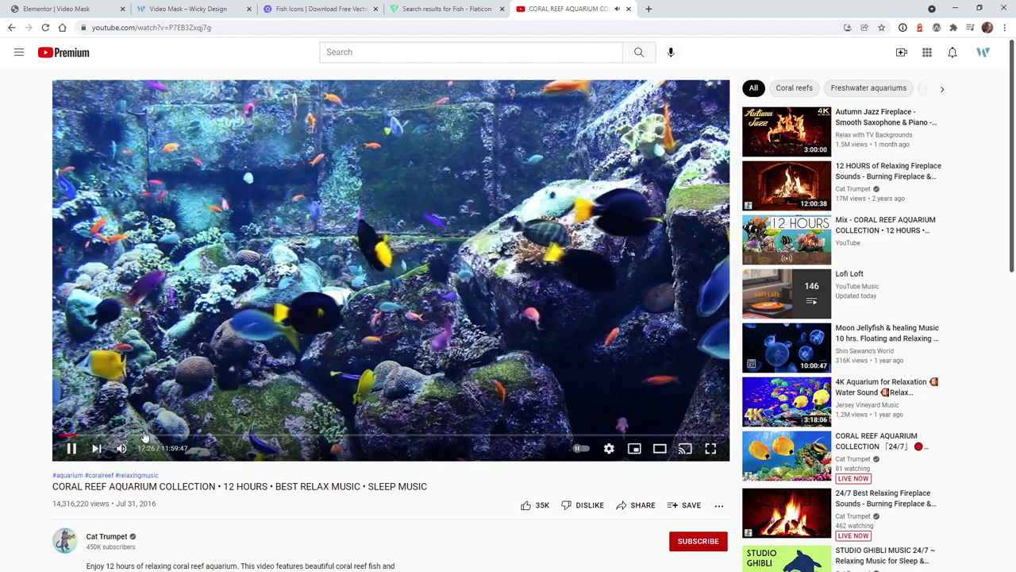
click(106, 436)
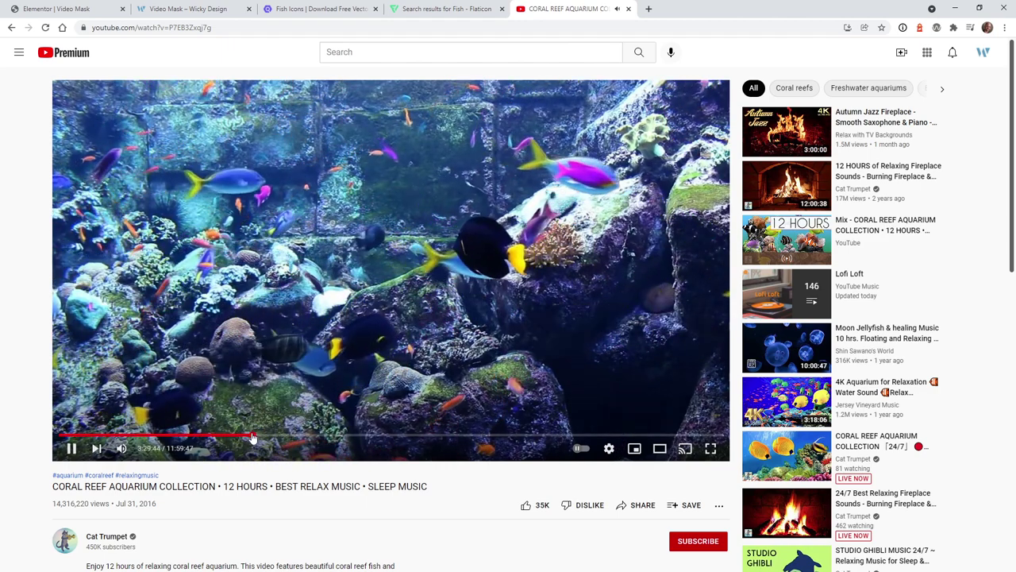
click(250, 437)
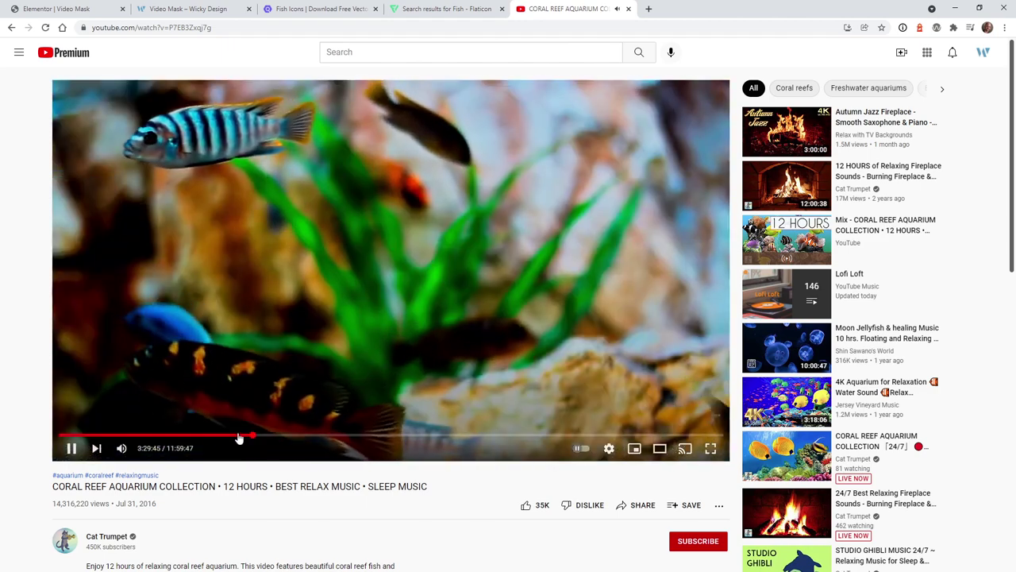
click(189, 437)
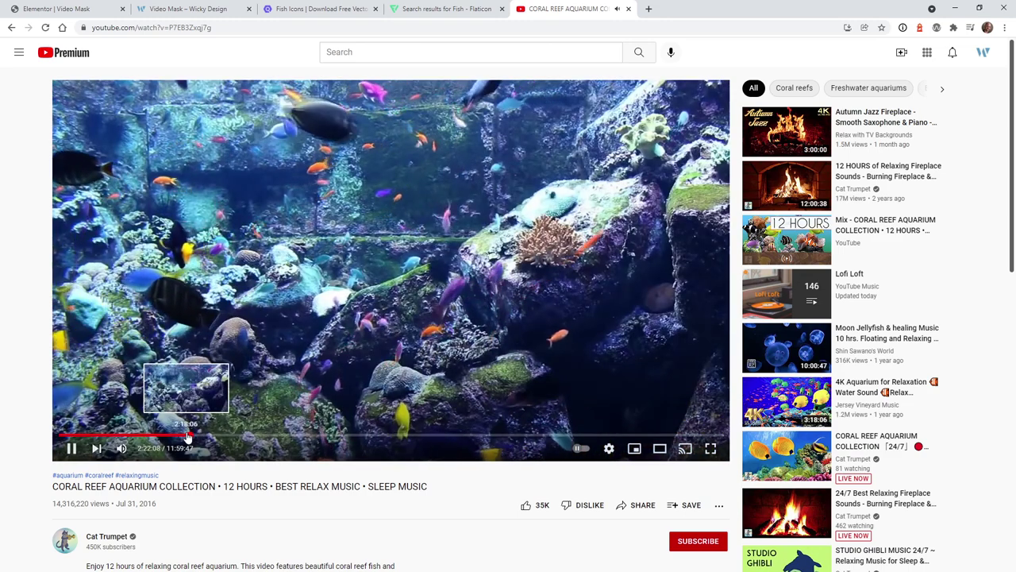
click(361, 218)
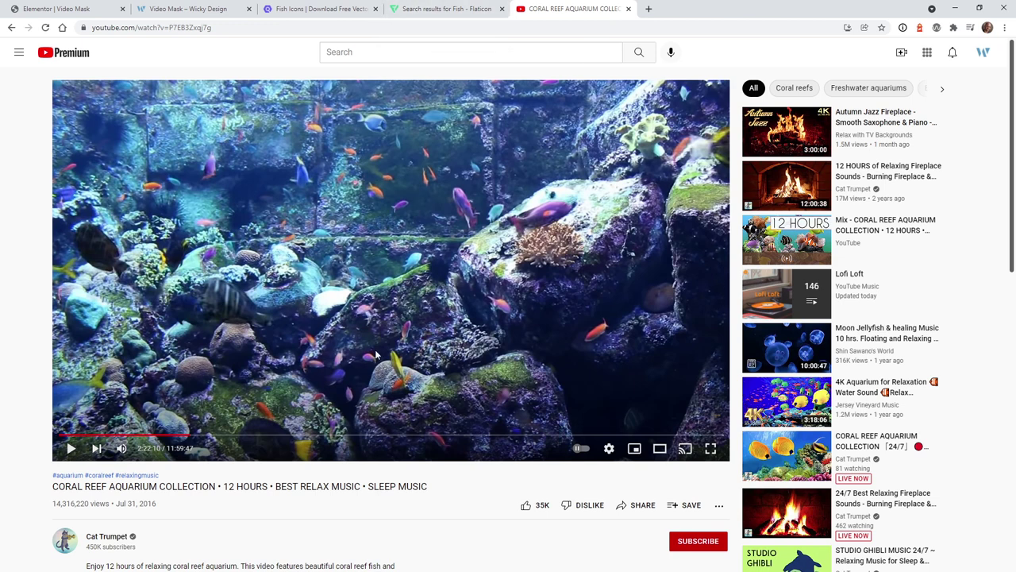
Step: Return to the Video Mask page and examine the video masked by the "ocean" text and the fish shape
click(169, 7)
scroll(349, 297, down, 3)
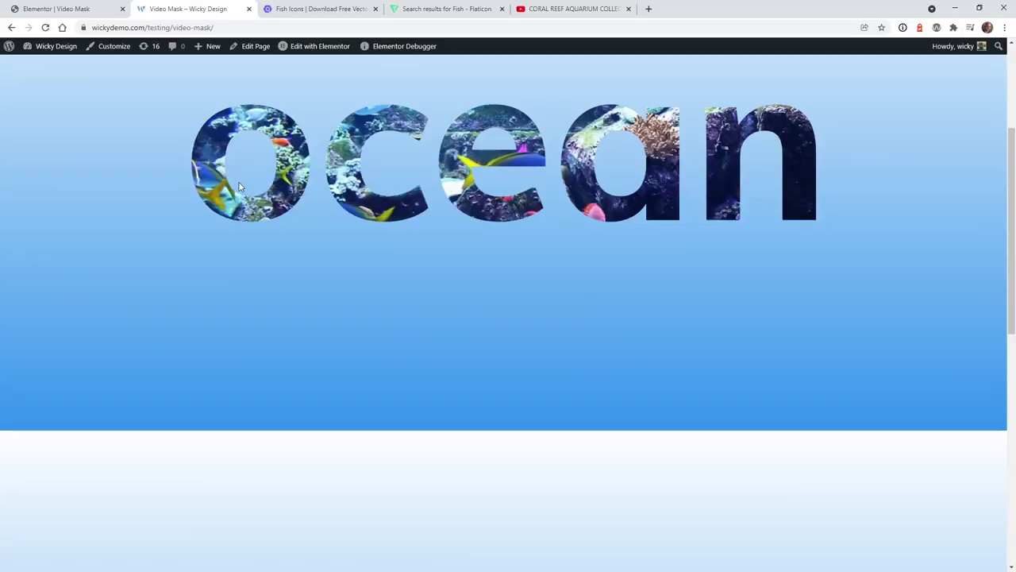
scroll(694, 188, down, 4)
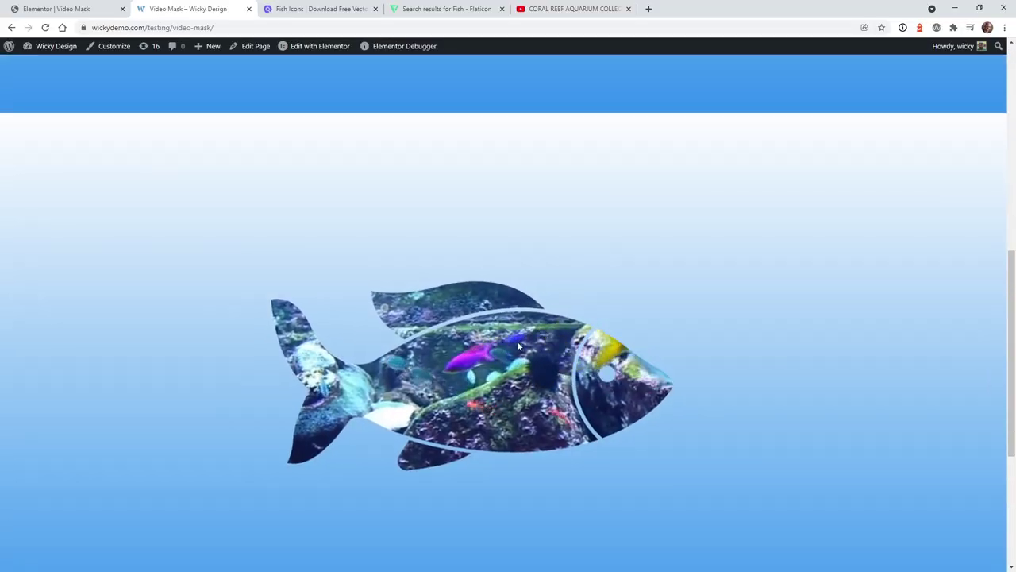
scroll(508, 349, up, 2)
scroll(498, 359, up, 5)
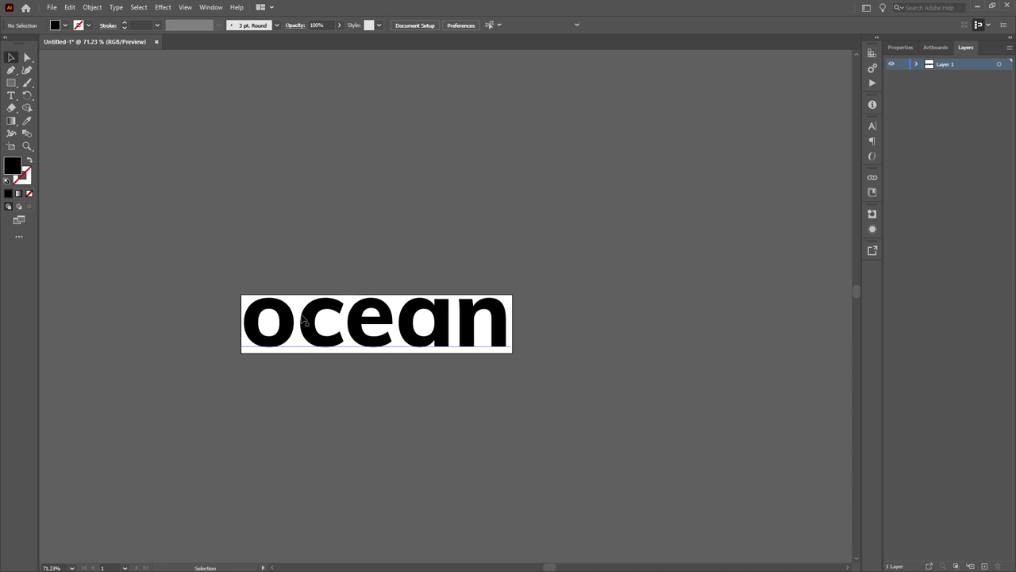
Step: Switch to Illustrator, inspect the font settings of the "ocean" text and deselect it
key(t)
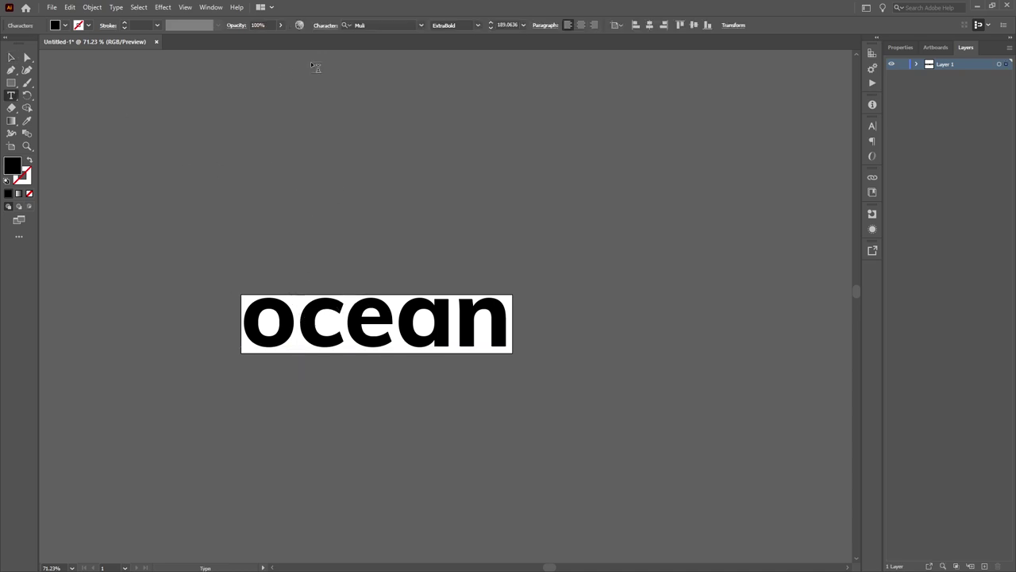
key(Escape)
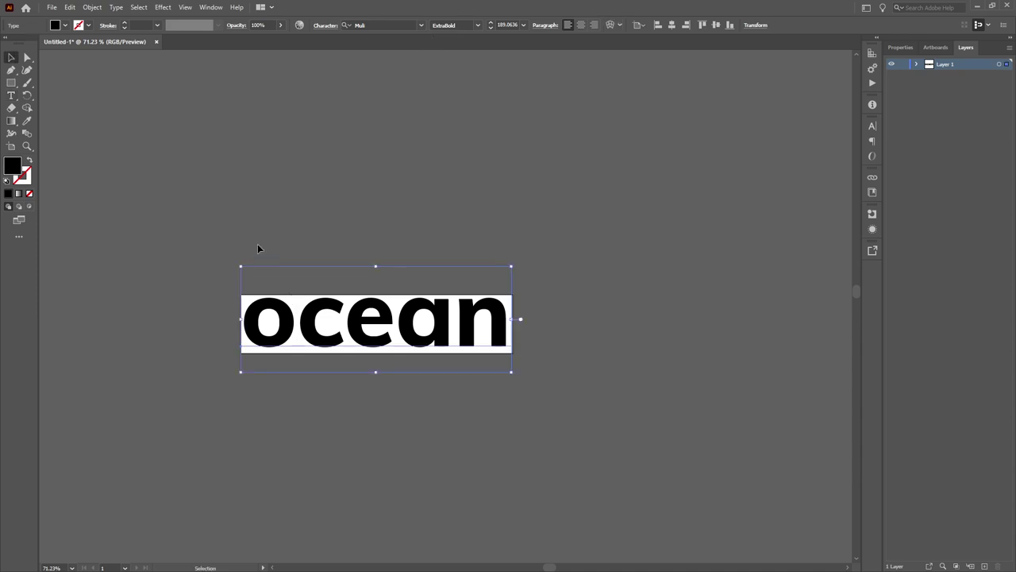
click(257, 244)
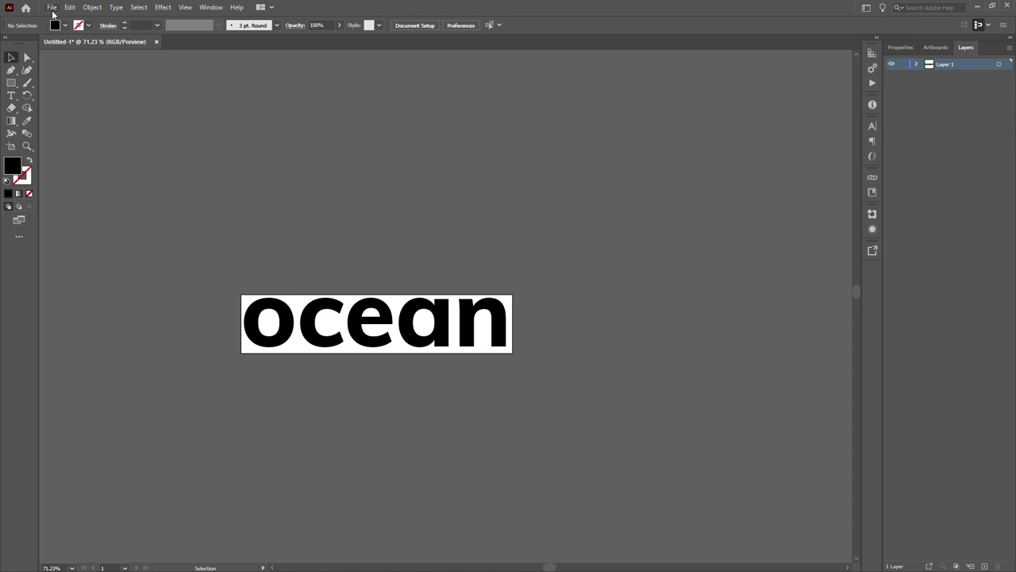
Step: Export the "ocean" artwork in SVG format as Fish-Mask.svg in the Video Mask folder, replacing the existing file
click(52, 8)
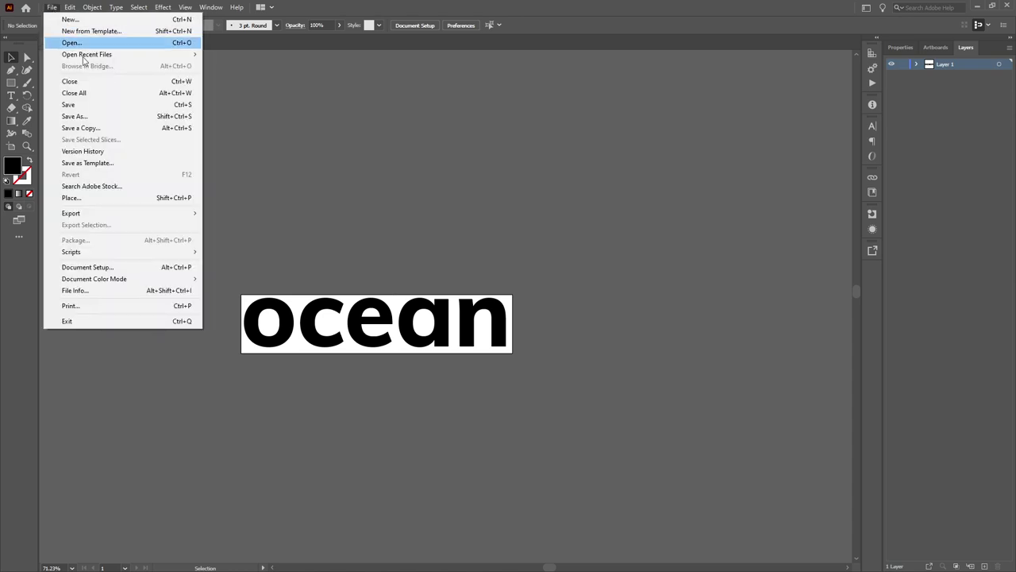
mouse_move(141, 219)
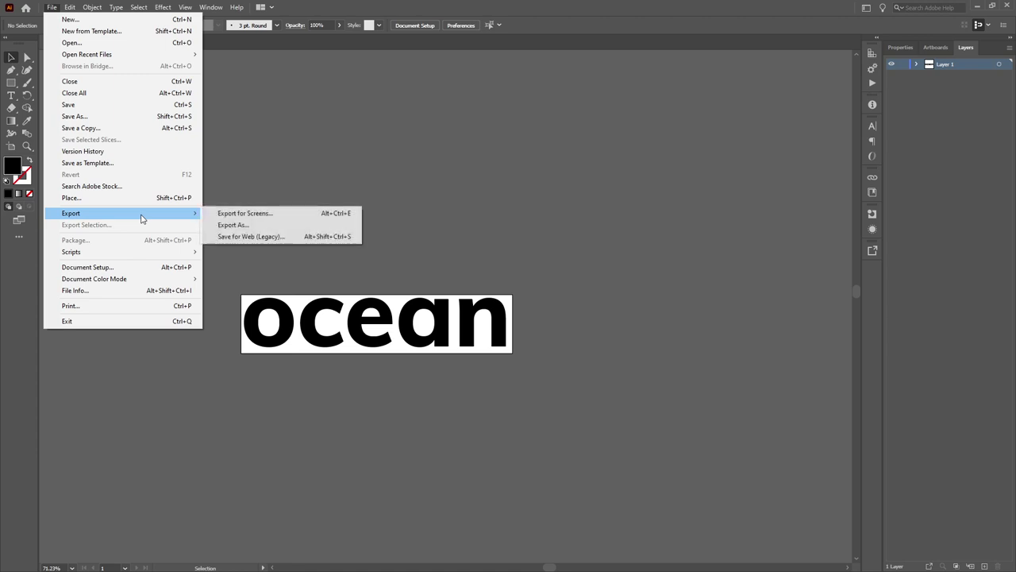
click(223, 227)
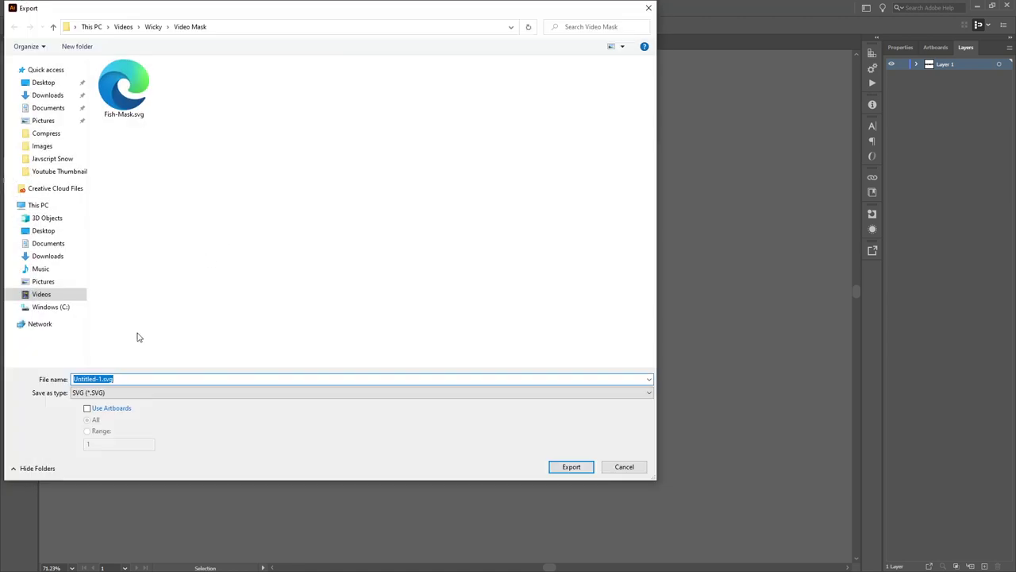
click(125, 108)
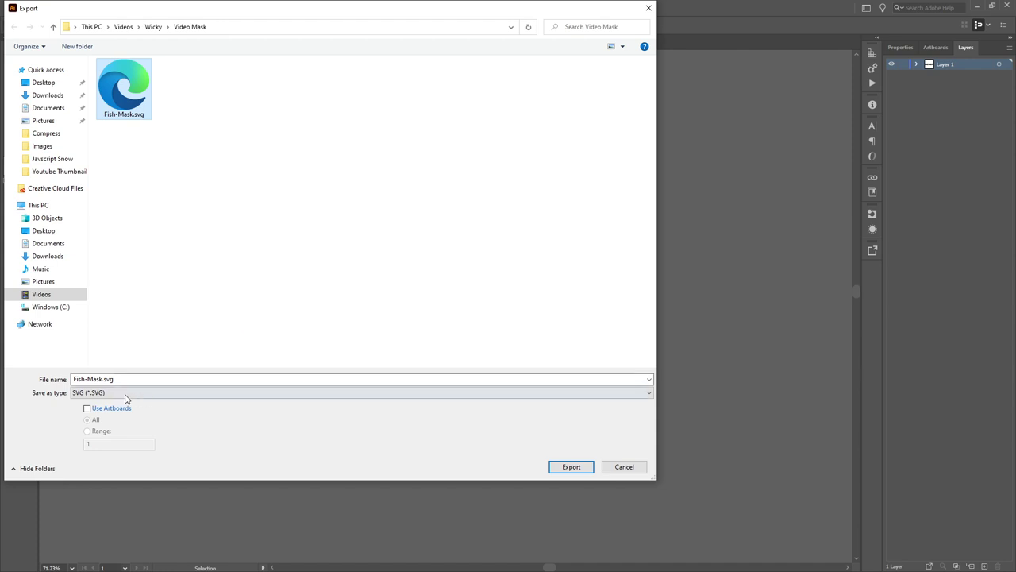
click(88, 392)
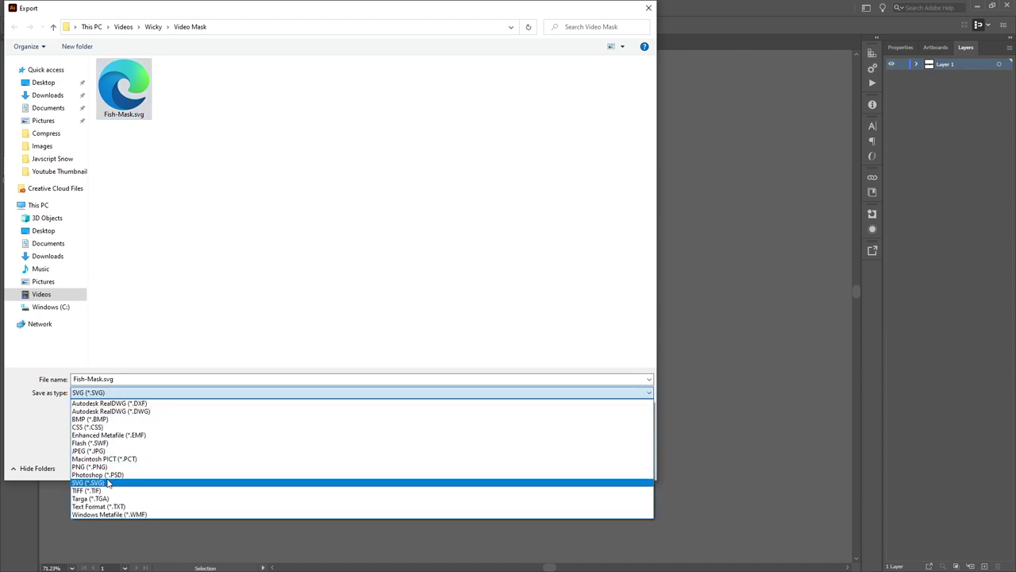
click(113, 482)
click(554, 466)
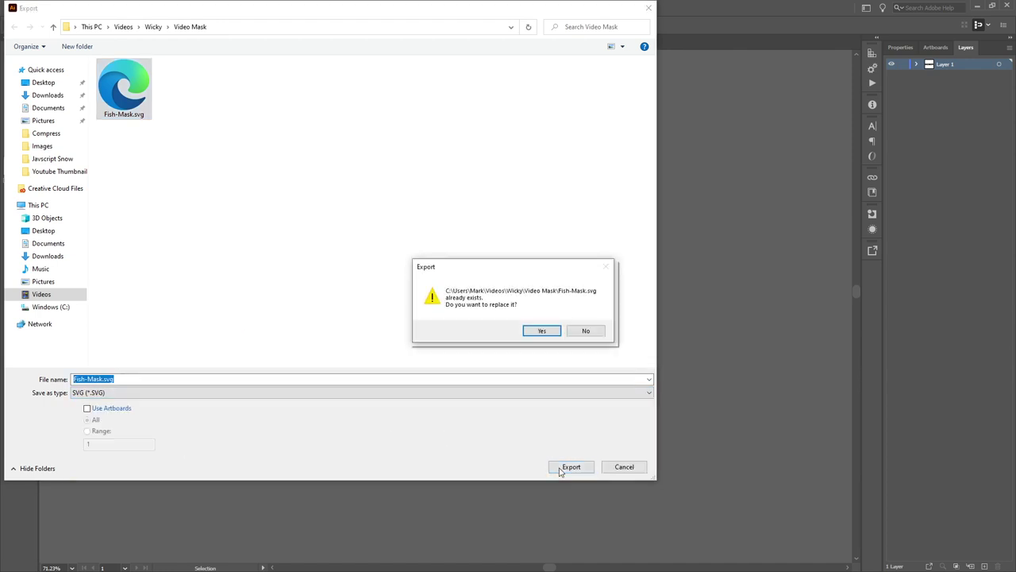
click(539, 331)
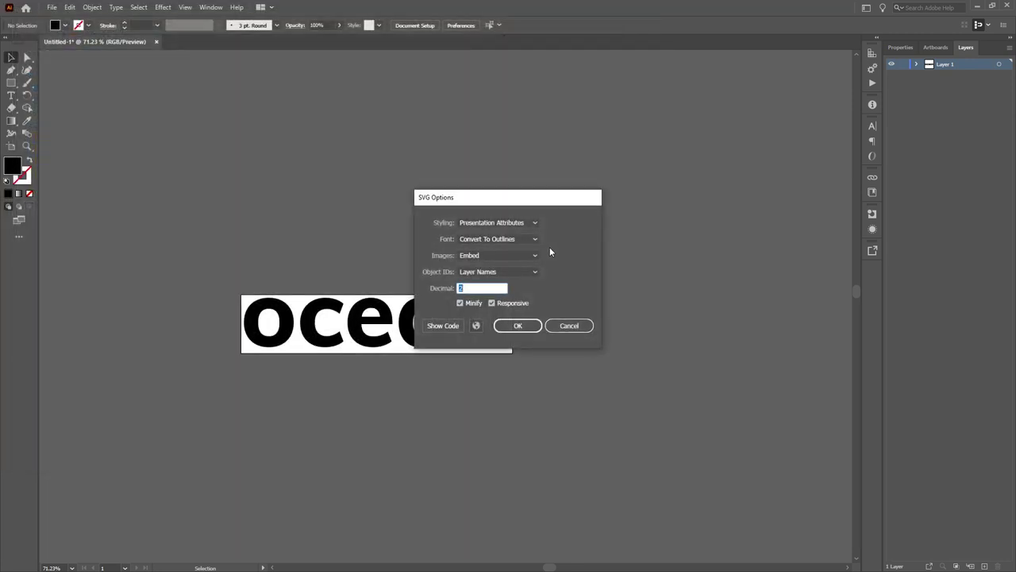
Step: Review the SVG options, keep the font on Convert To Outlines and images on Embed, and finish the export
drag(511, 198, 475, 167)
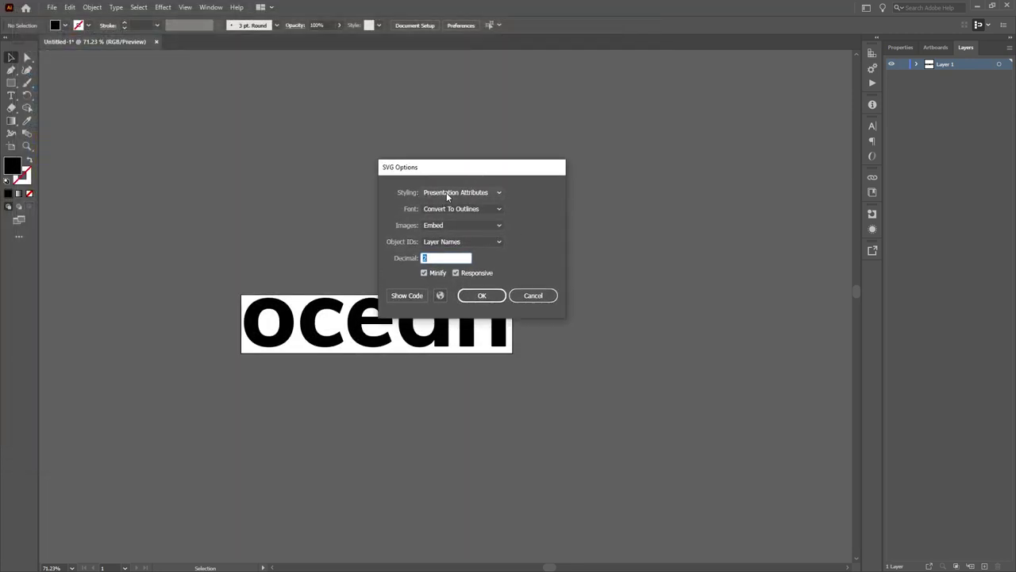
click(458, 209)
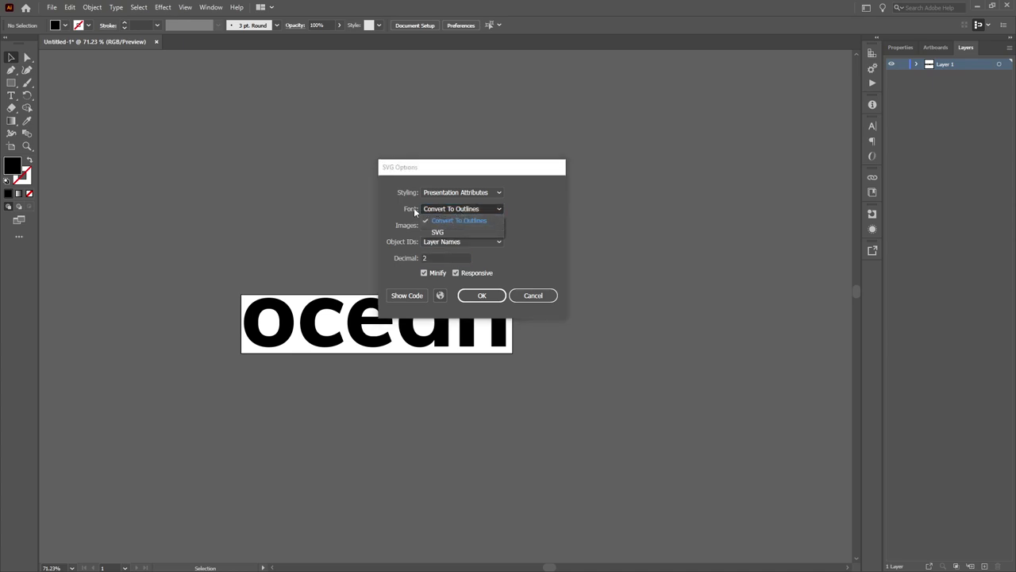
click(534, 213)
click(455, 225)
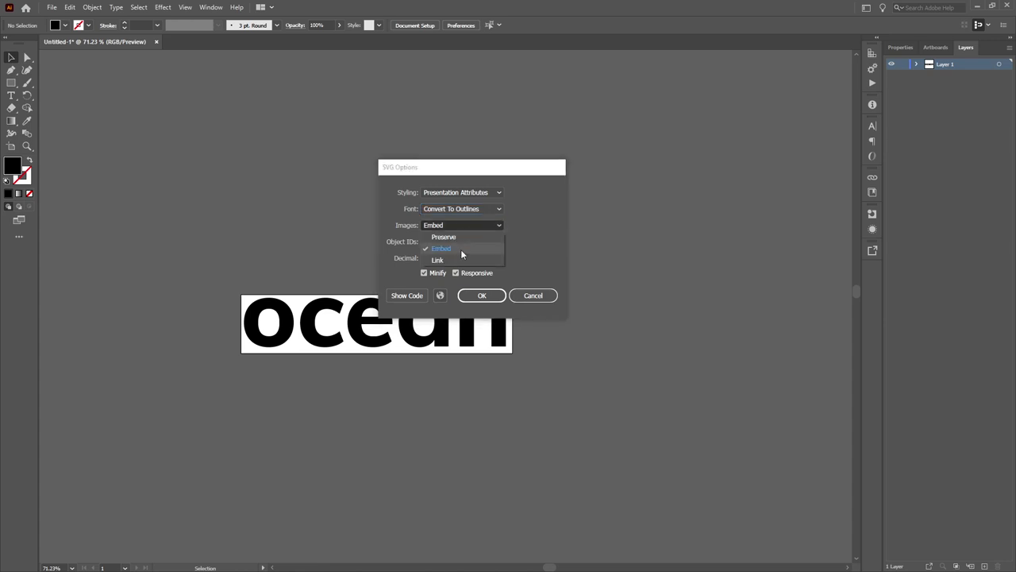
click(532, 215)
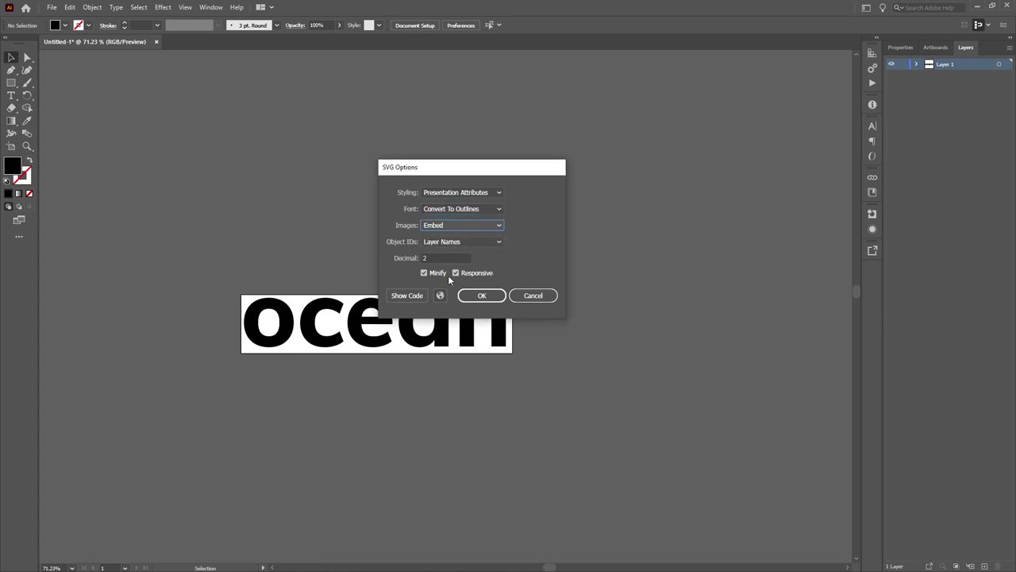
click(480, 295)
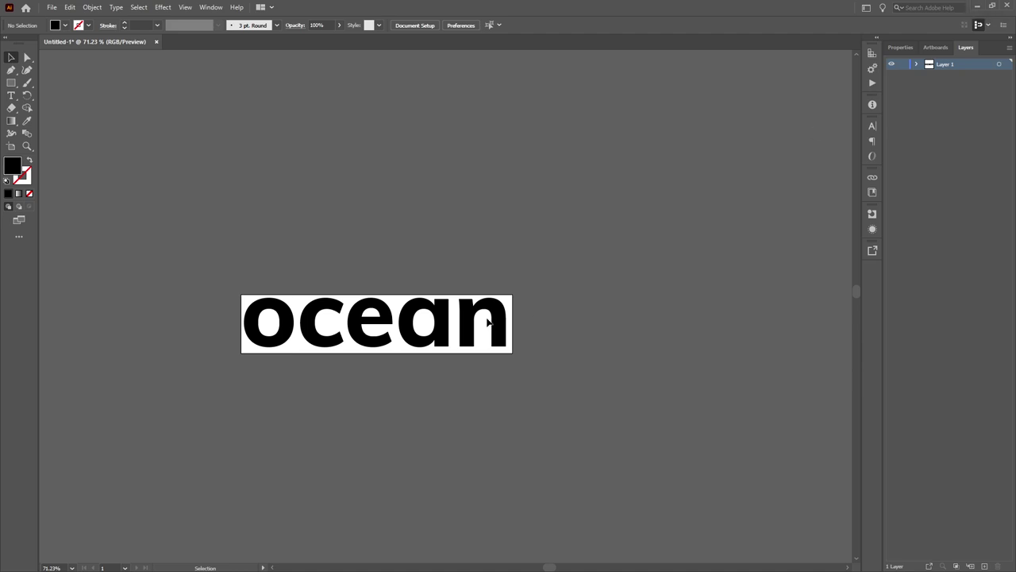
Step: Inspect the edges of the "ocean" letters up close, and switch back to the browser to view the fish mask
scroll(340, 269, up, 5)
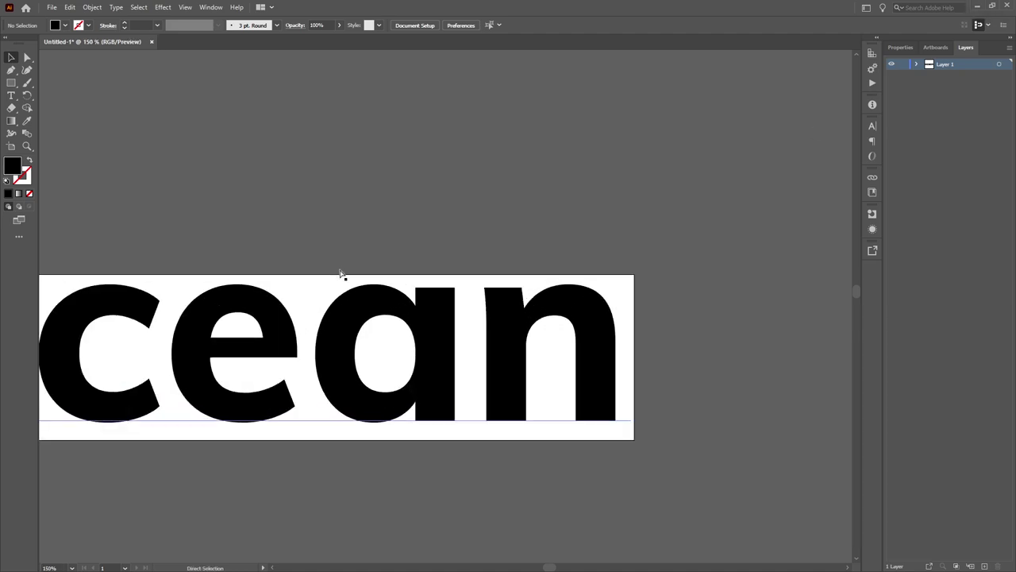
scroll(340, 274, up, 3)
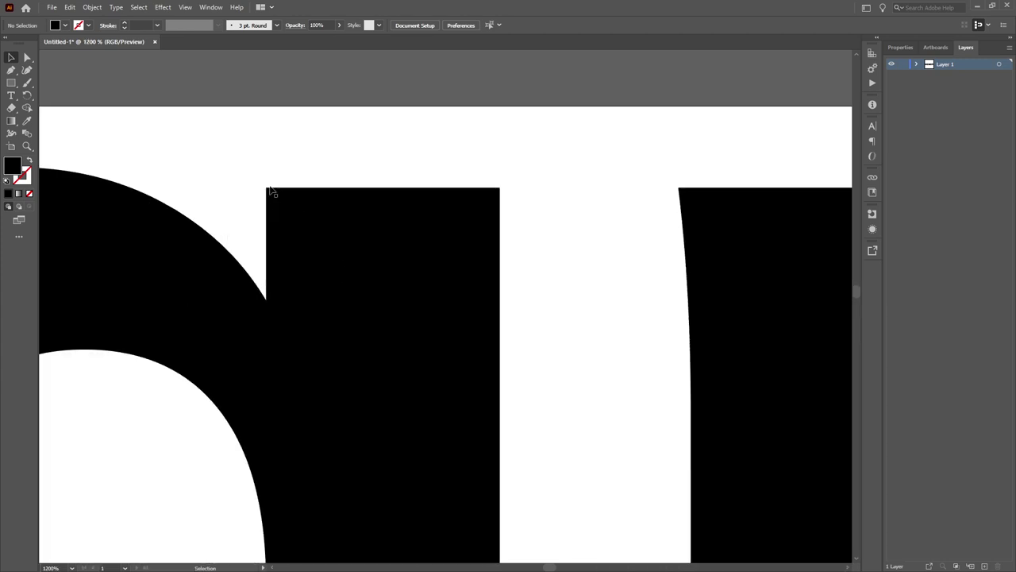
click(978, 5)
scroll(325, 334, down, 5)
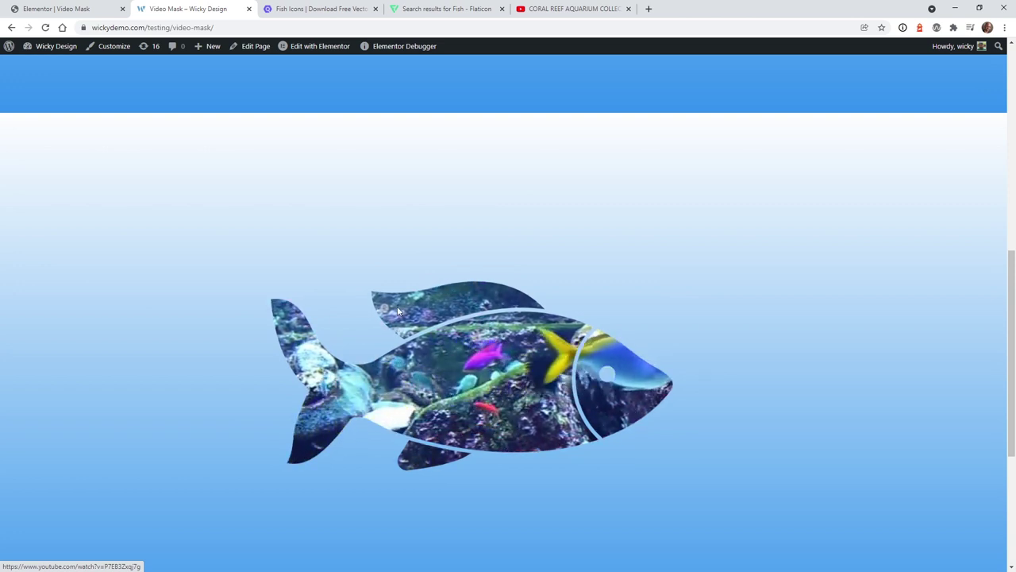
Step: Browse the fish icons on Iconscout and Flaticon, checking the download formats of a solid black fish icon
click(310, 9)
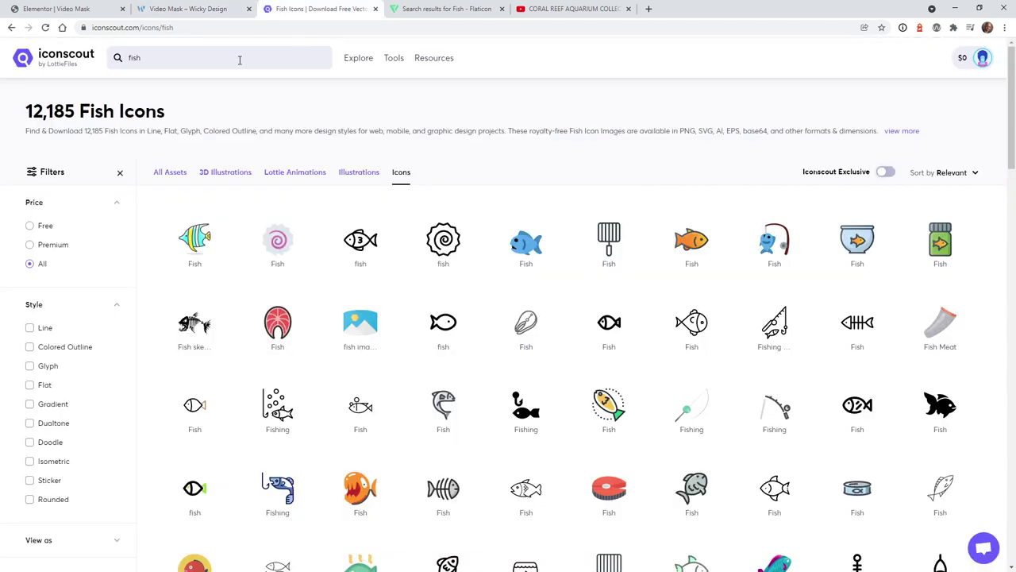
click(428, 9)
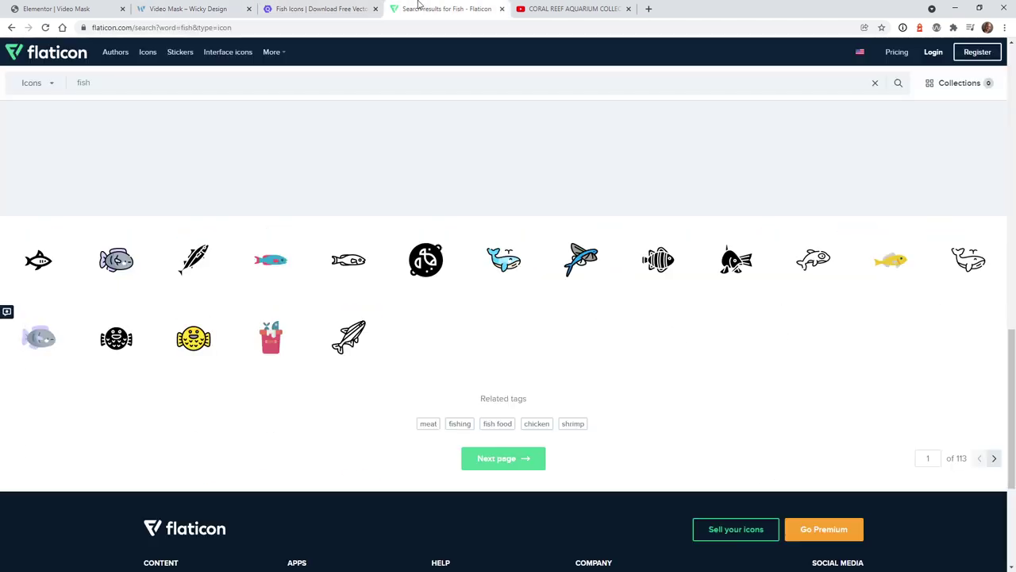
click(318, 9)
scroll(609, 350, down, 2)
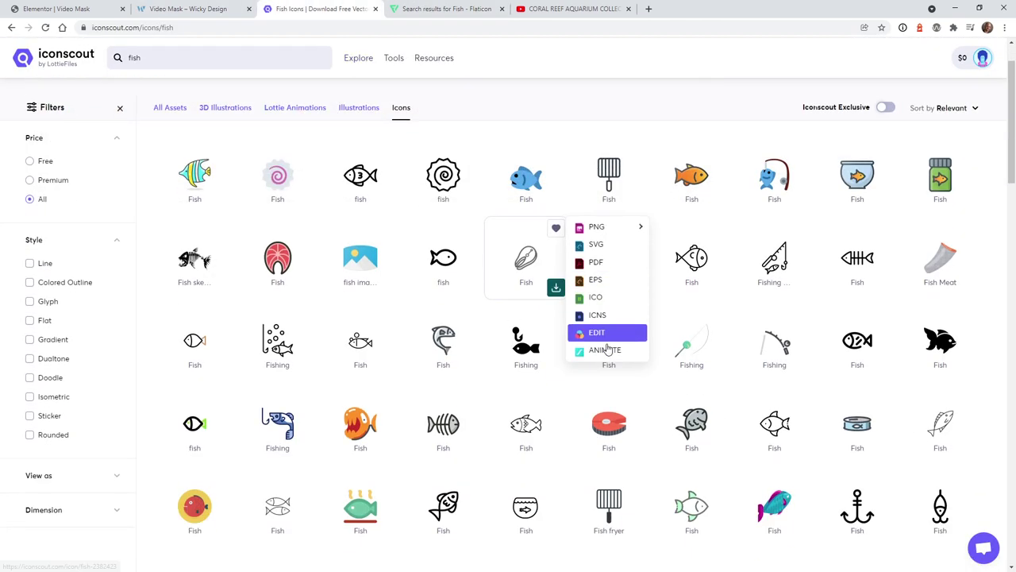
mouse_move(639, 329)
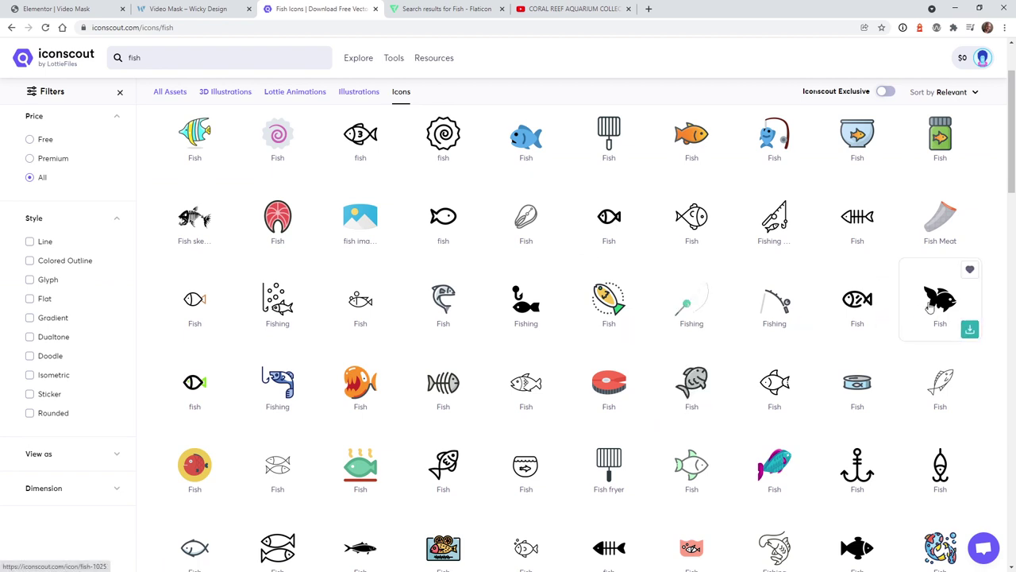
scroll(917, 313, down, 4)
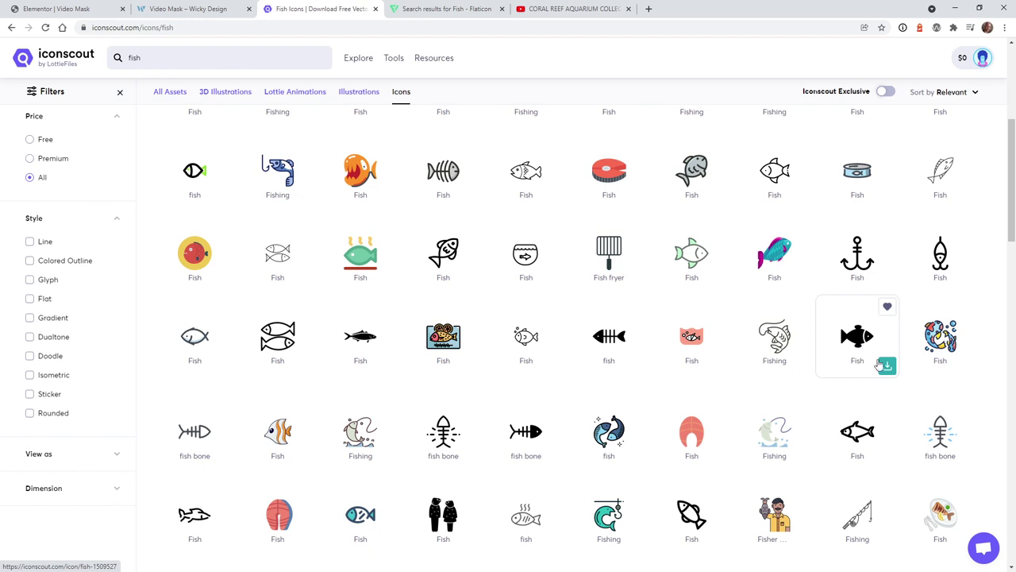
mouse_move(884, 364)
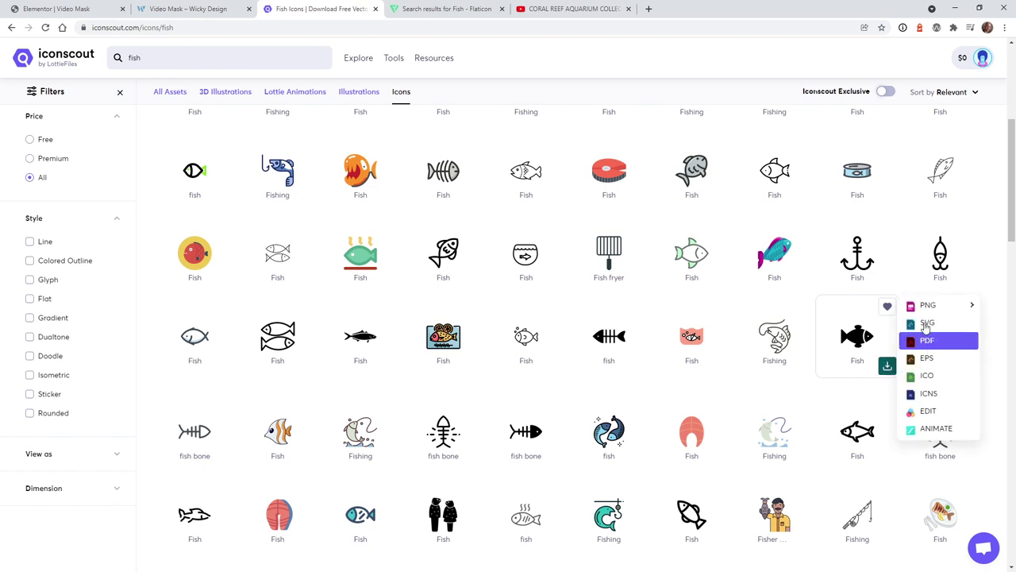
click(438, 8)
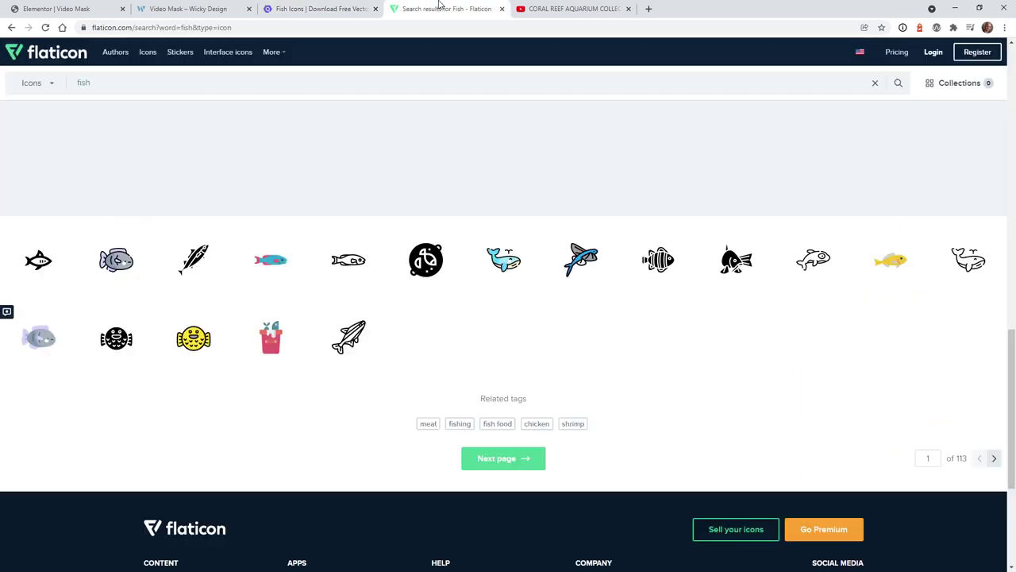
Step: View the solid black striped fish icon on Flaticon with its download formats, and return to the fish search results
scroll(470, 336, up, 4)
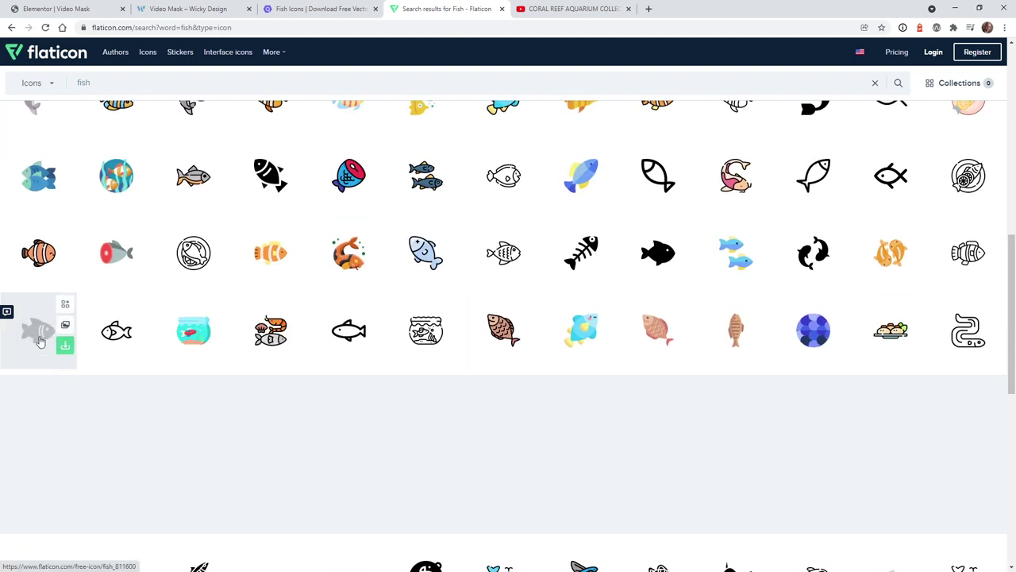
click(41, 340)
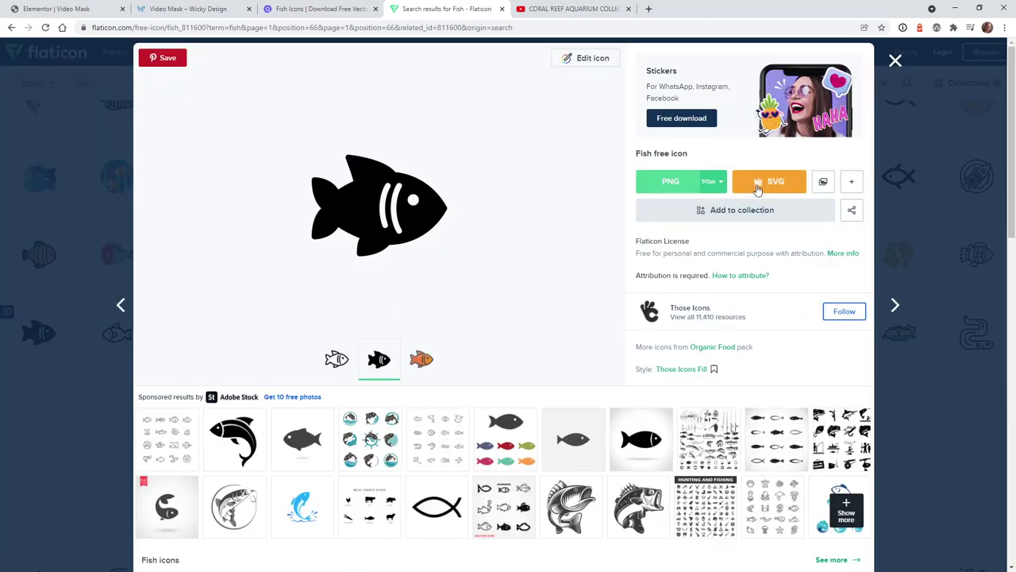
click(889, 71)
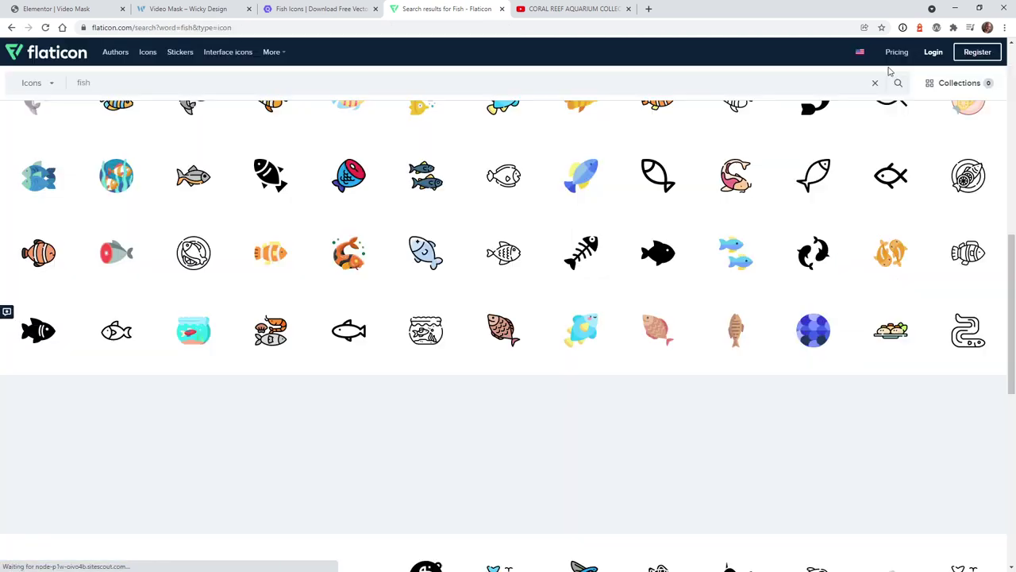
scroll(278, 336, up, 2)
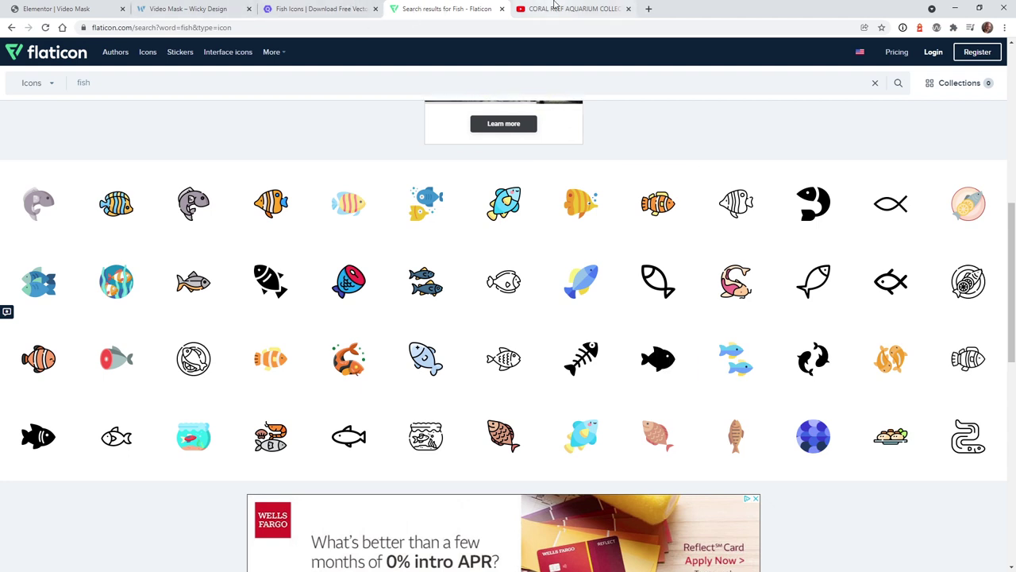
Step: Compare the fish and "ocean" video masks on the published page with the fish icons on Flaticon
click(227, 8)
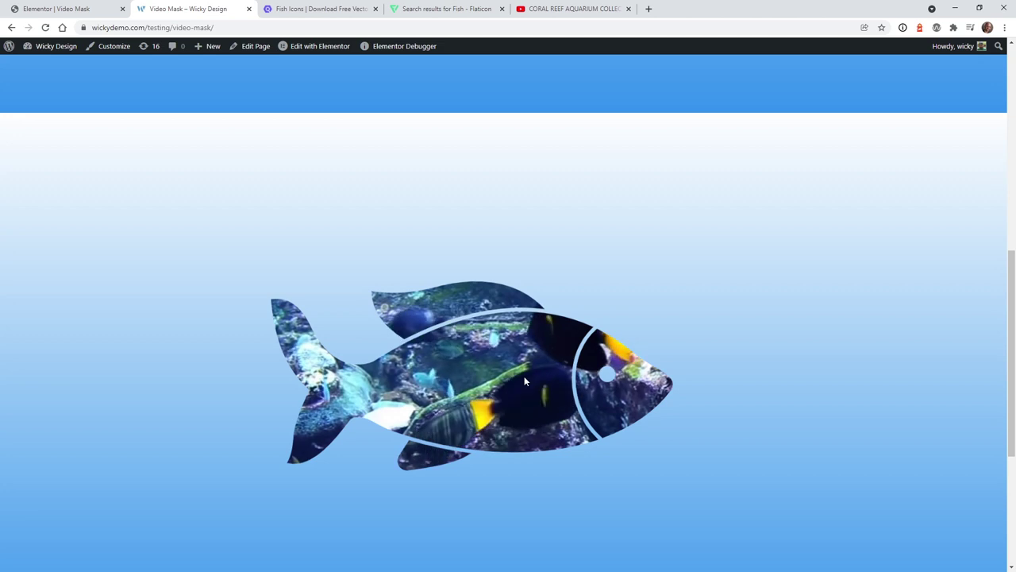
click(467, 9)
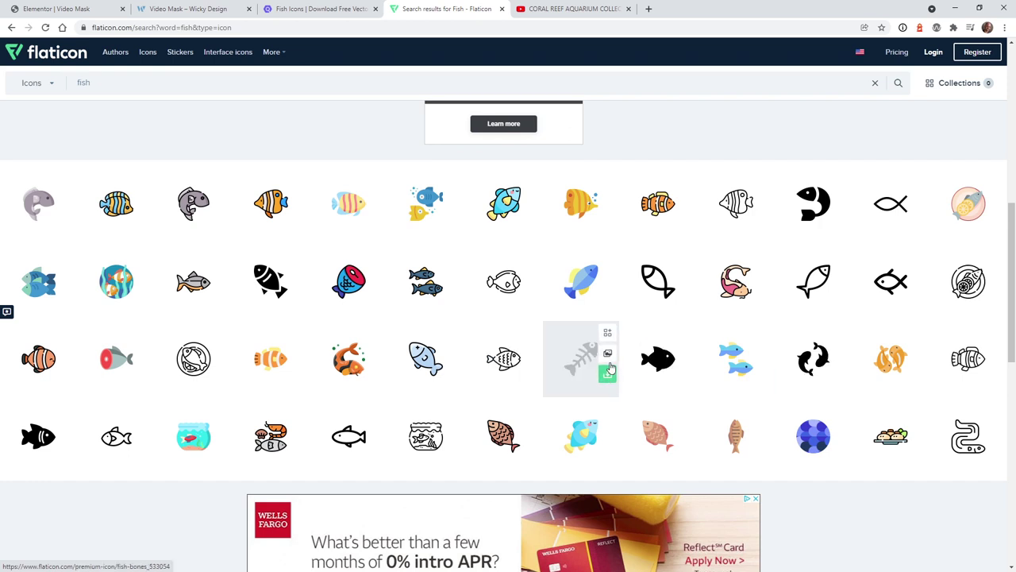
key(ctrl+2)
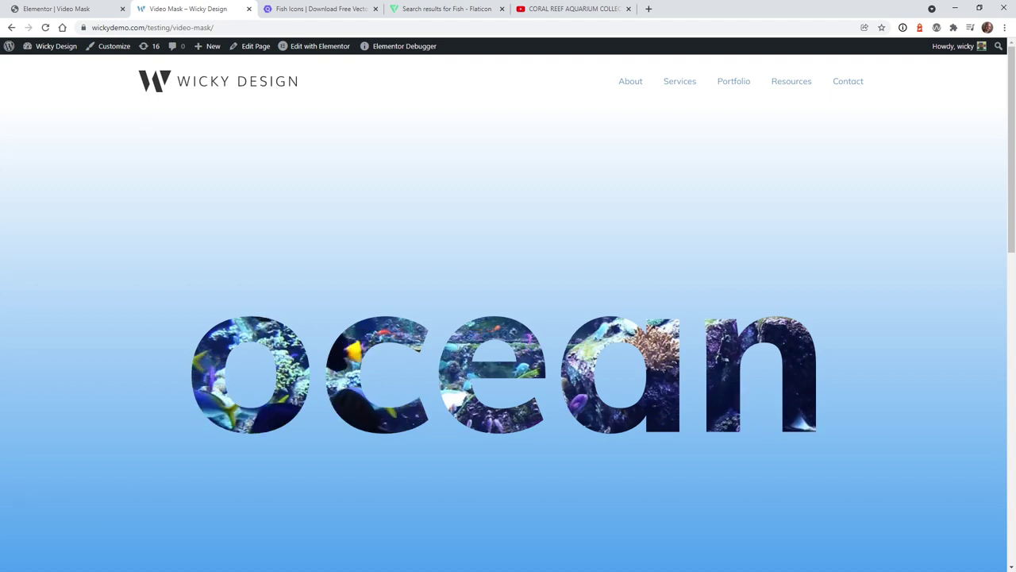
Step: Switch to the Elementor editor, delete the existing "ocean" video widget, and review its section's layout settings
click(67, 7)
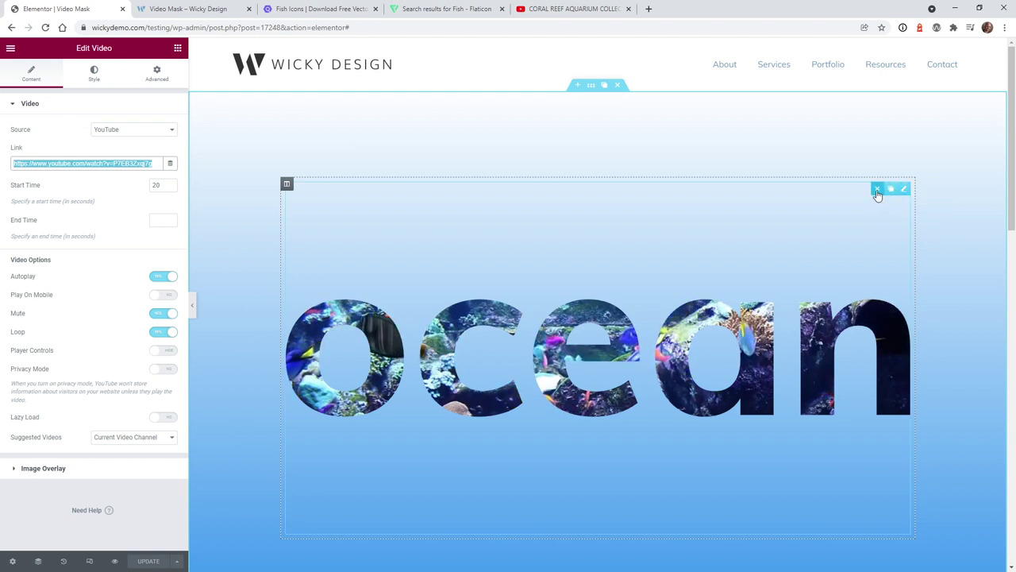
click(877, 192)
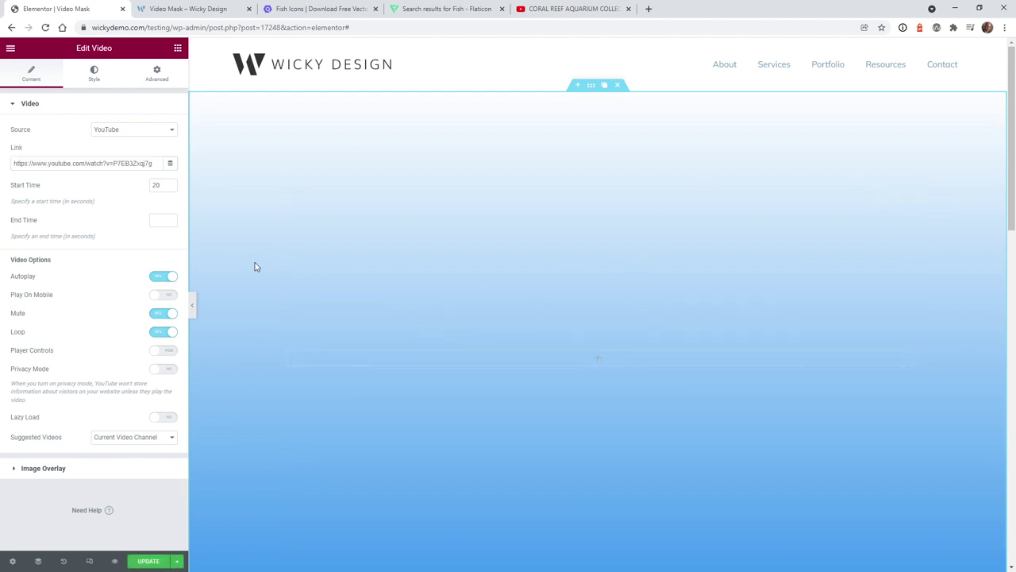
click(591, 86)
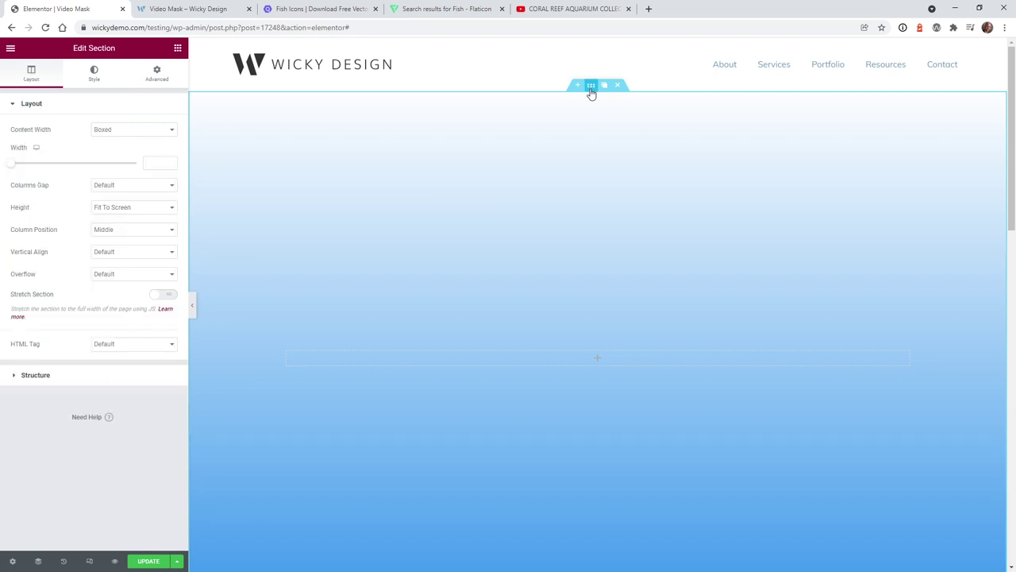
click(93, 73)
click(32, 73)
Step: Find the Video widget by searching for "video" and place it in the empty section below the header
click(177, 47)
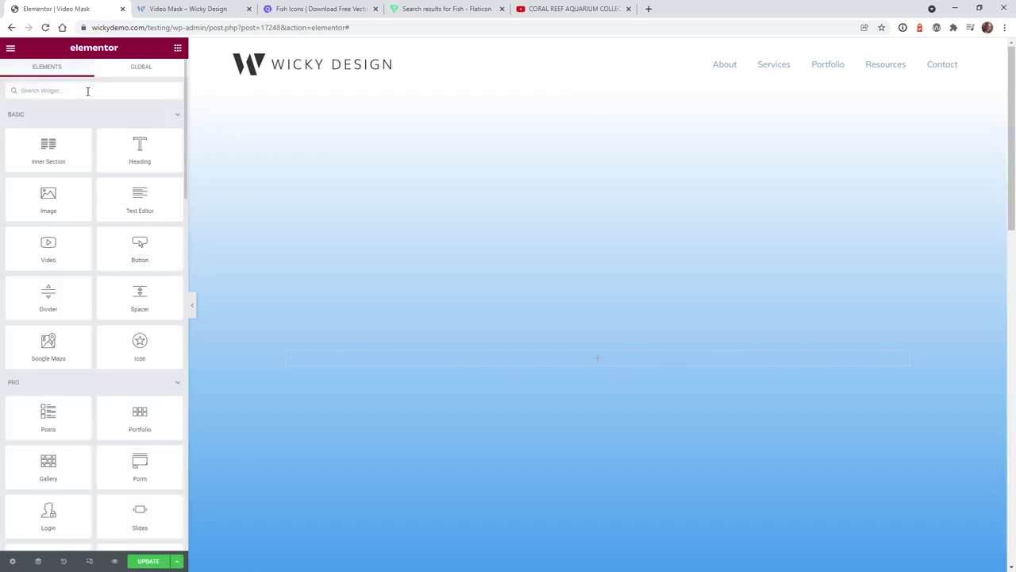
click(88, 90)
text(video)
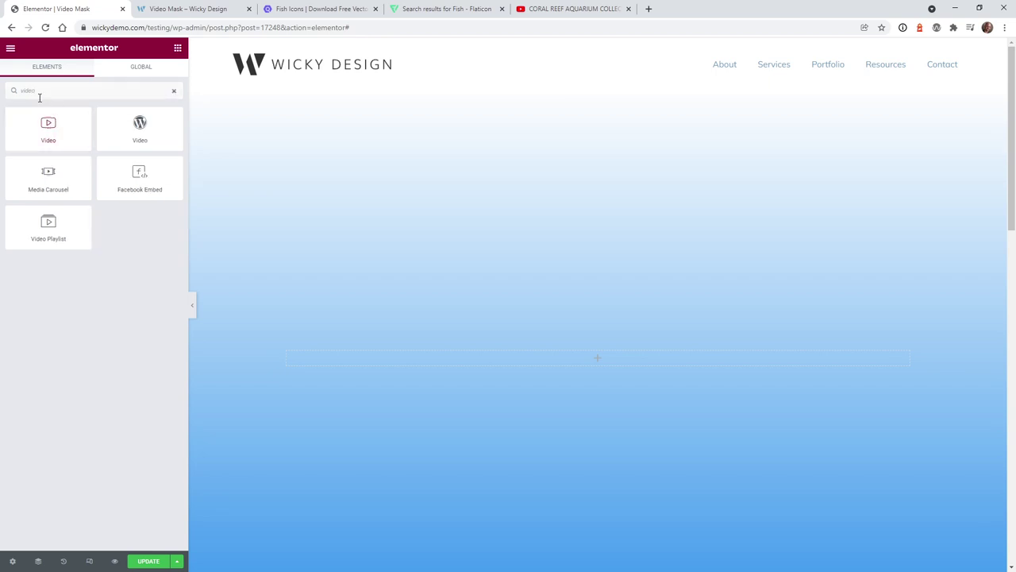
drag(48, 131, 394, 356)
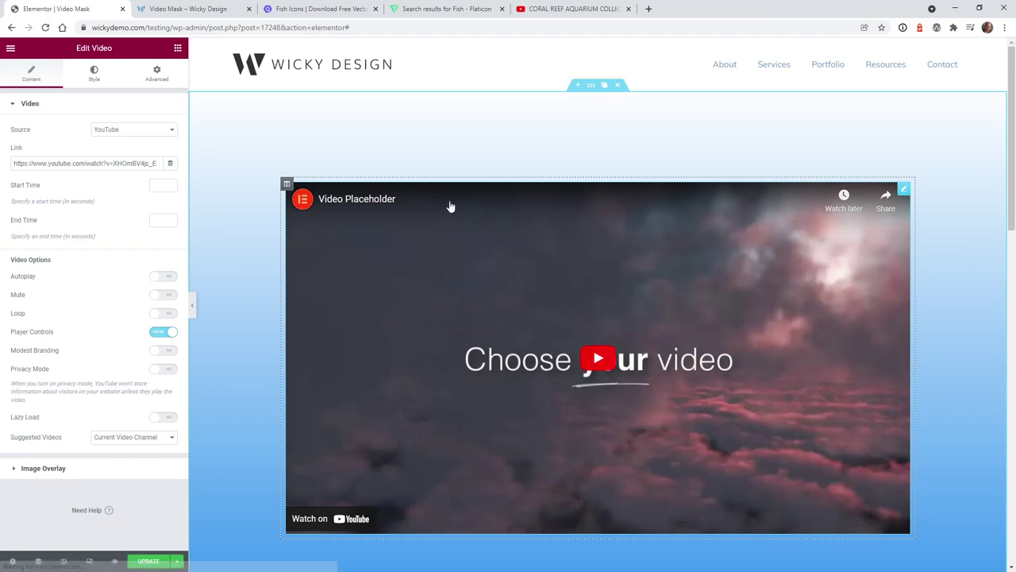
click(568, 8)
click(196, 28)
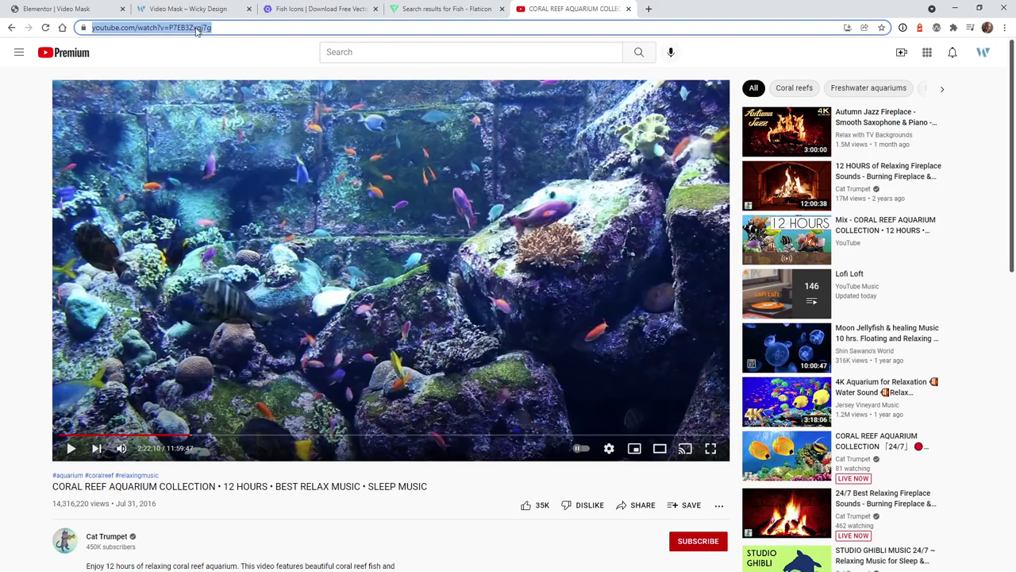
click(36, 7)
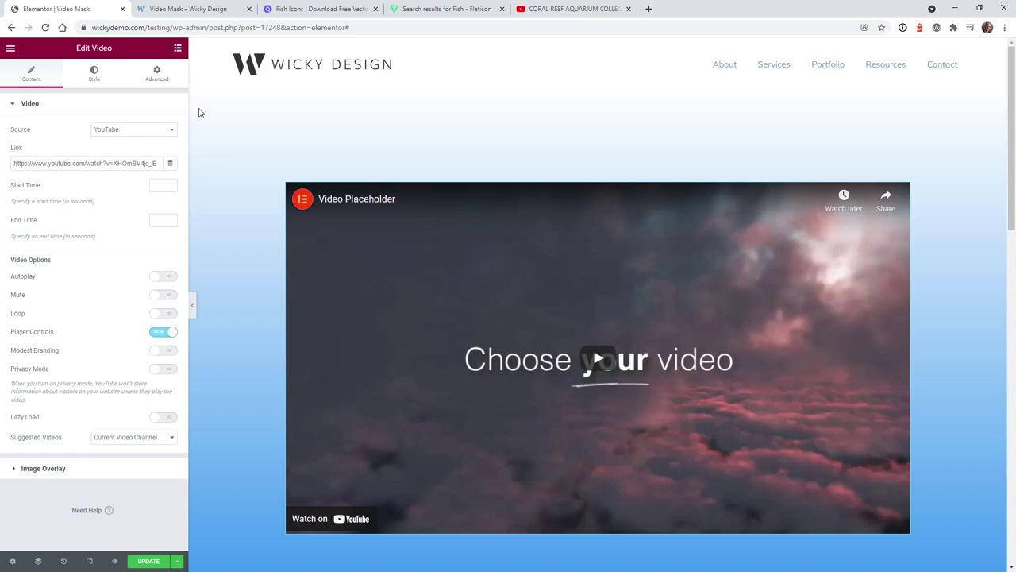
click(90, 165)
key(ctrl+a)
text(https://www.youtube.com/watch?v=P7EB3Zxqj7g)
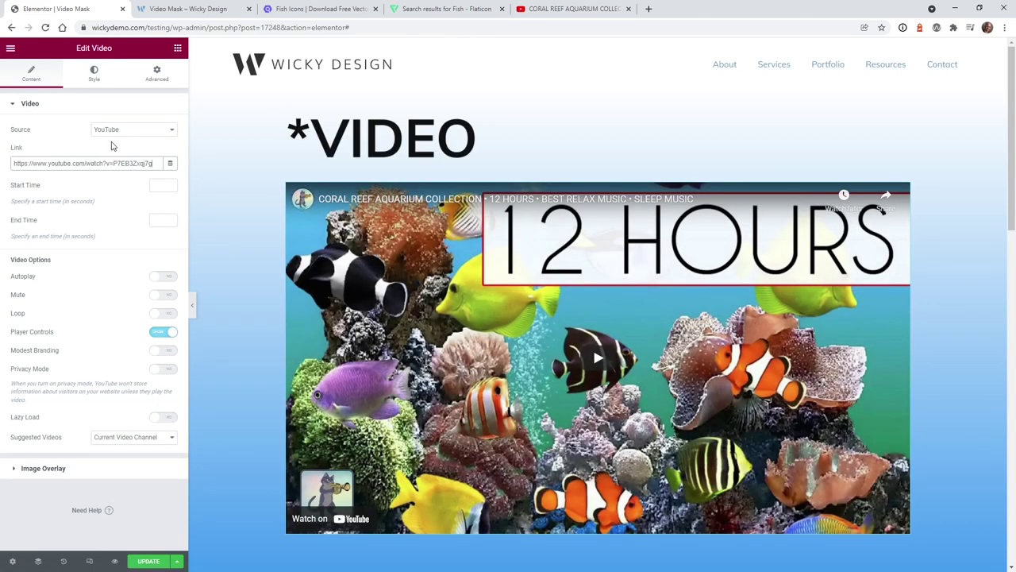
Step: Check the available video sources, keep YouTube, and set the video's start time to 20 seconds
click(115, 131)
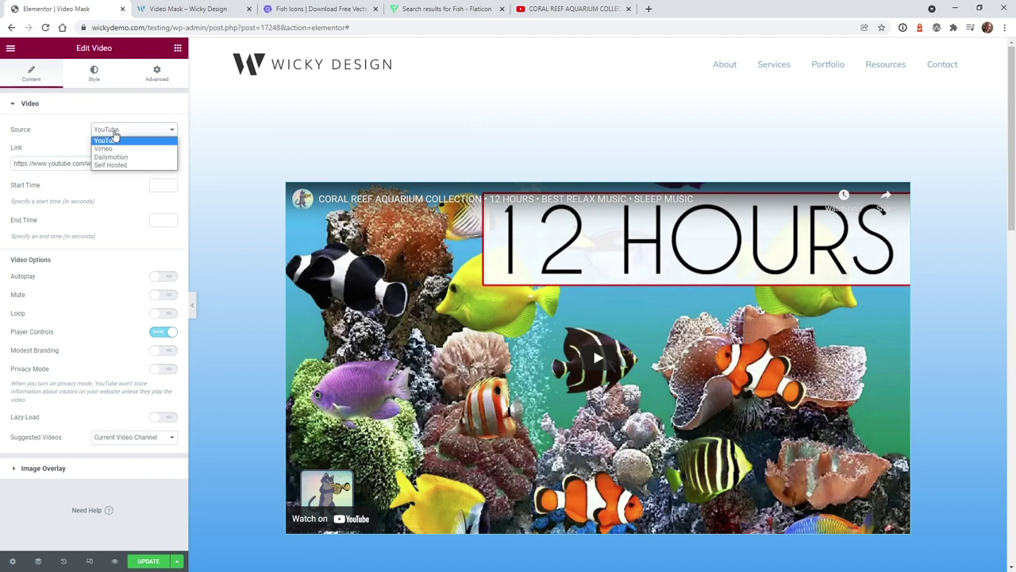
click(25, 133)
click(157, 183)
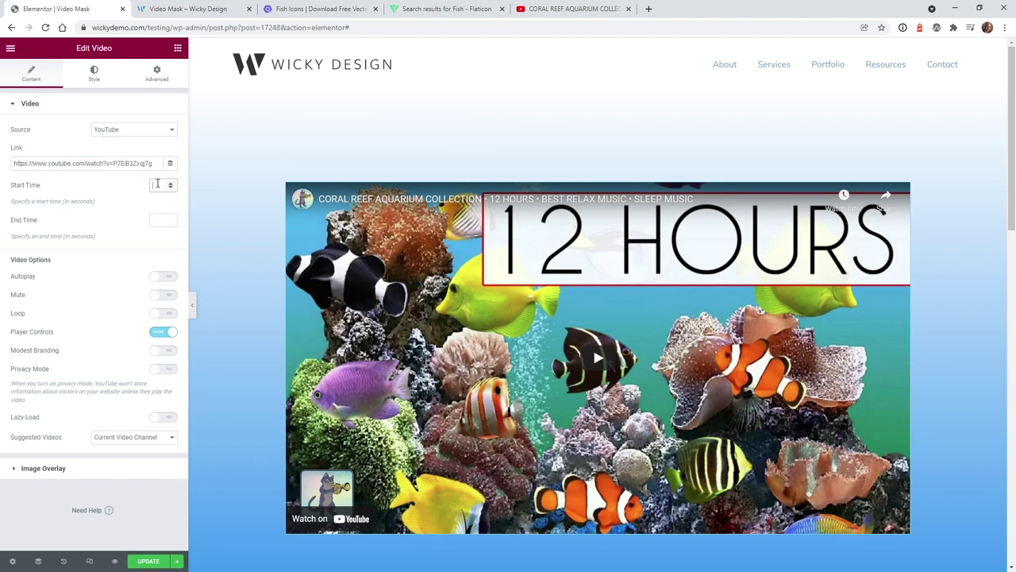
text(20)
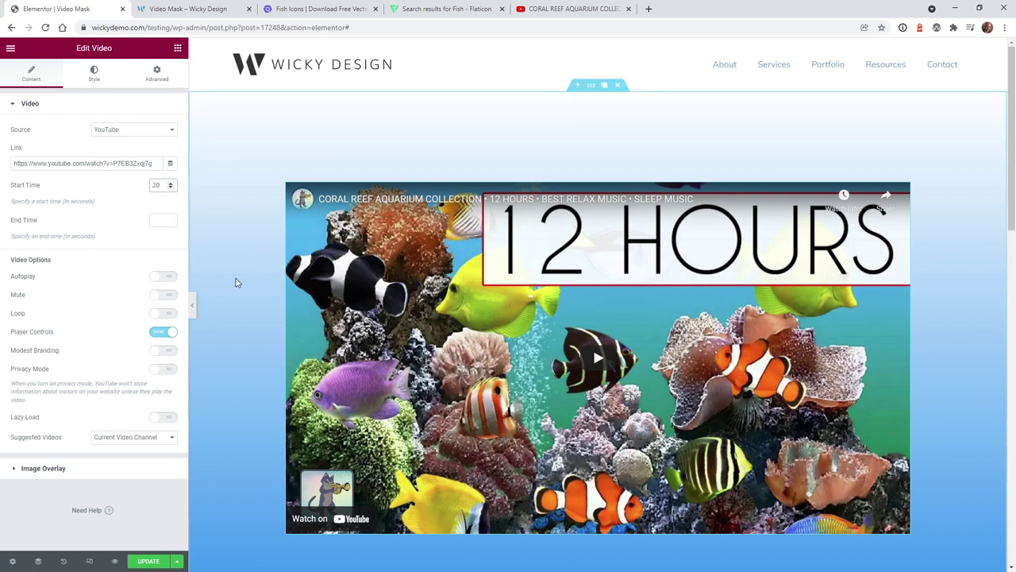
Step: Compare the advanced settings of the video widget, its column and its section to see which offer a Mask option
click(158, 75)
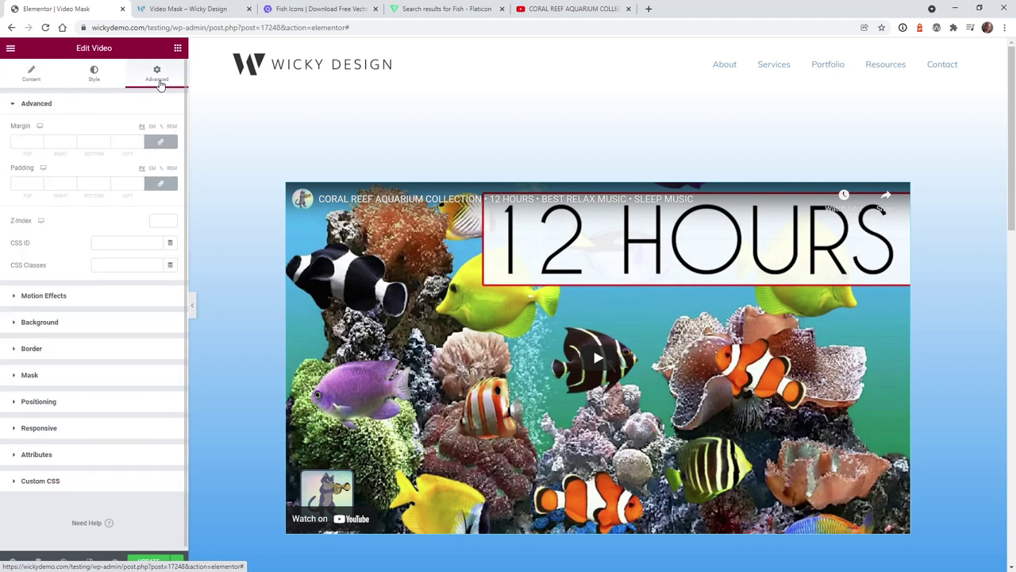
click(43, 379)
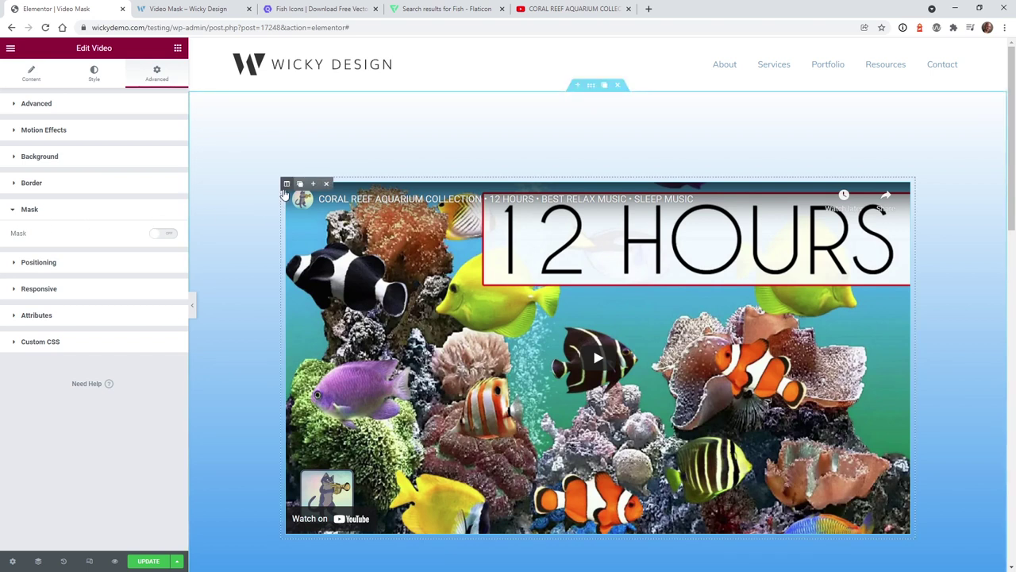
click(286, 184)
click(156, 73)
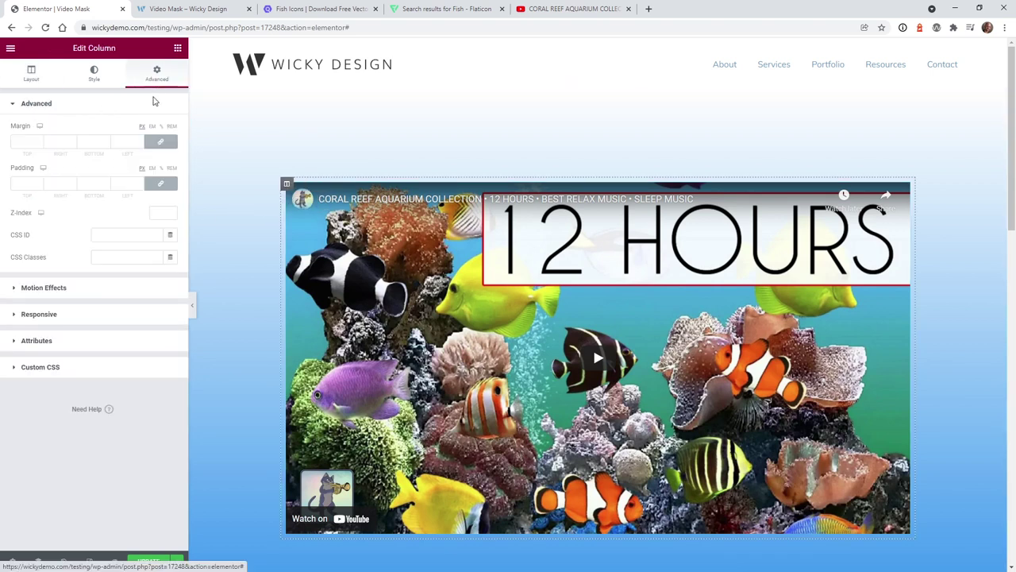
click(597, 91)
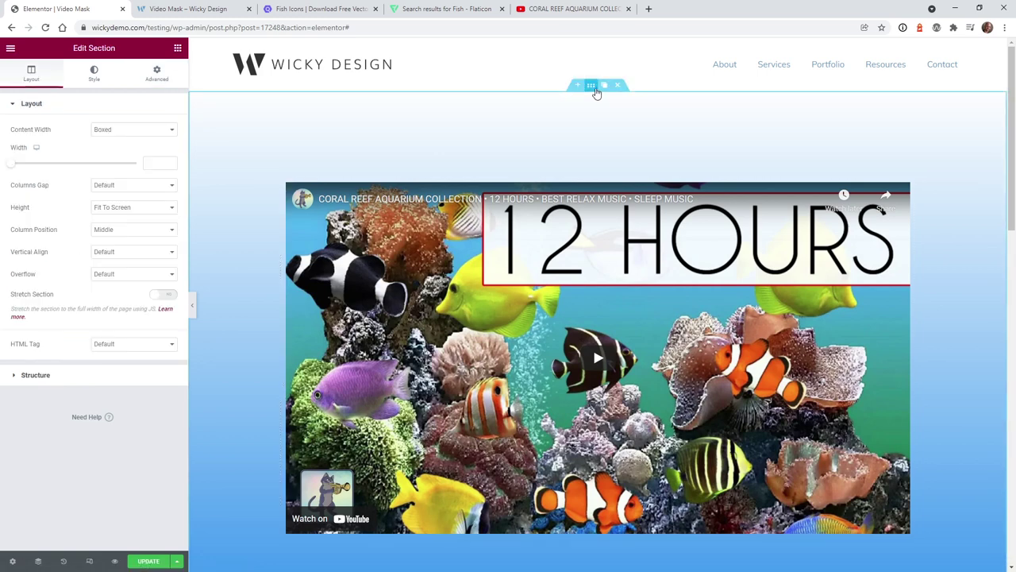
click(158, 73)
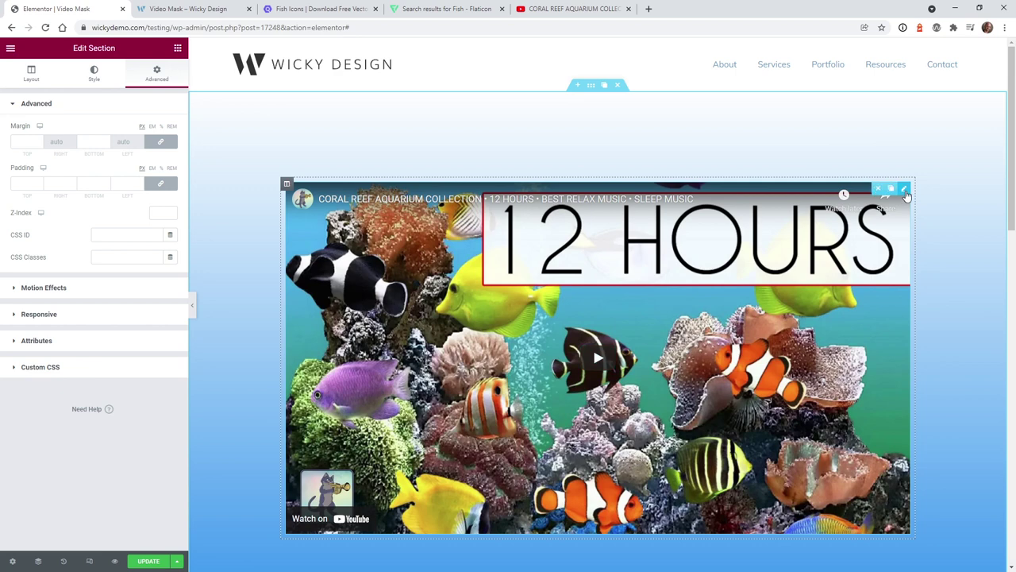
Step: Reopen the video widget's Mask settings and enable the mask
click(905, 191)
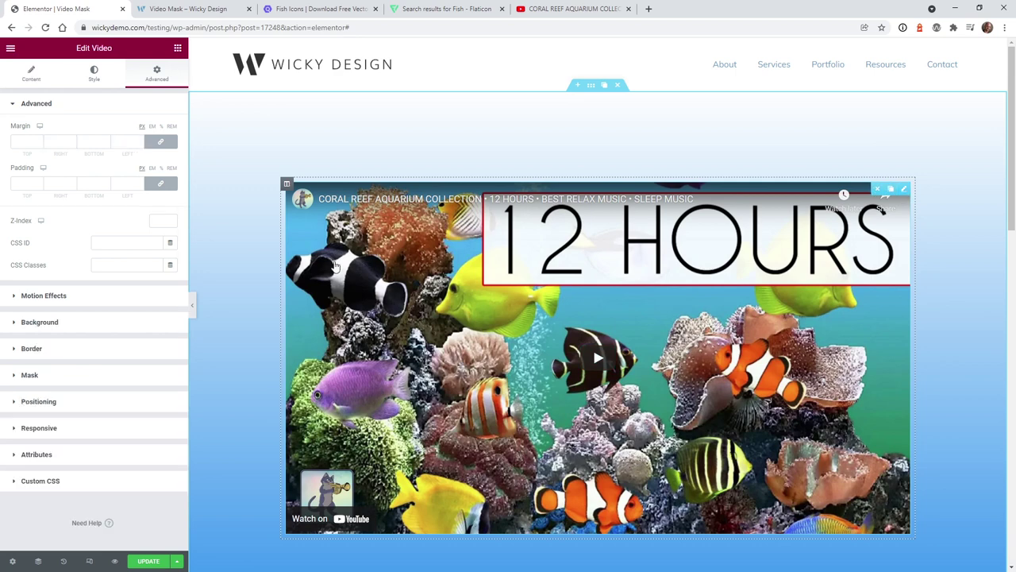
click(29, 375)
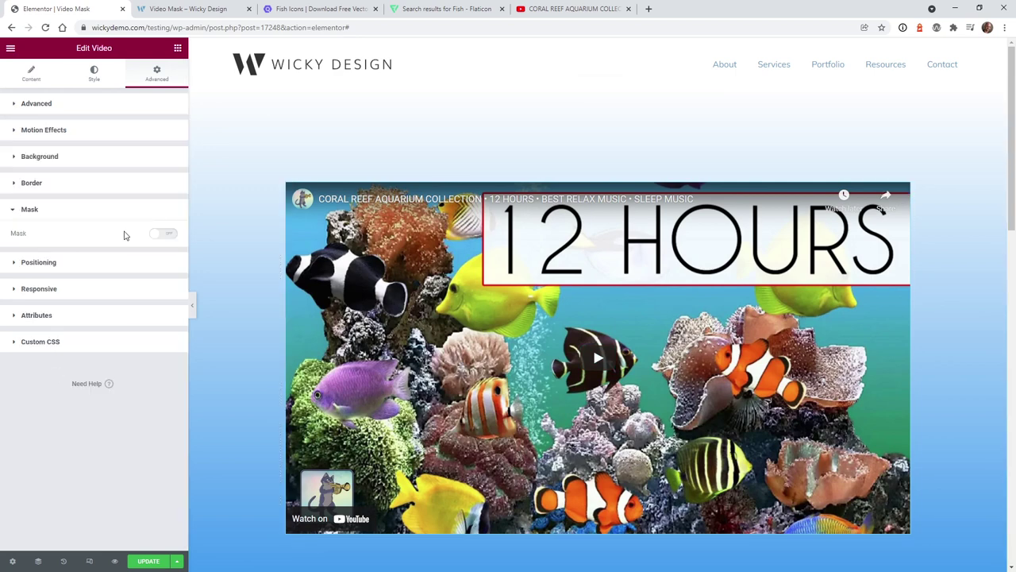
click(163, 233)
Step: Try the Flower, Triangle and Blob mask shapes on the video
click(114, 255)
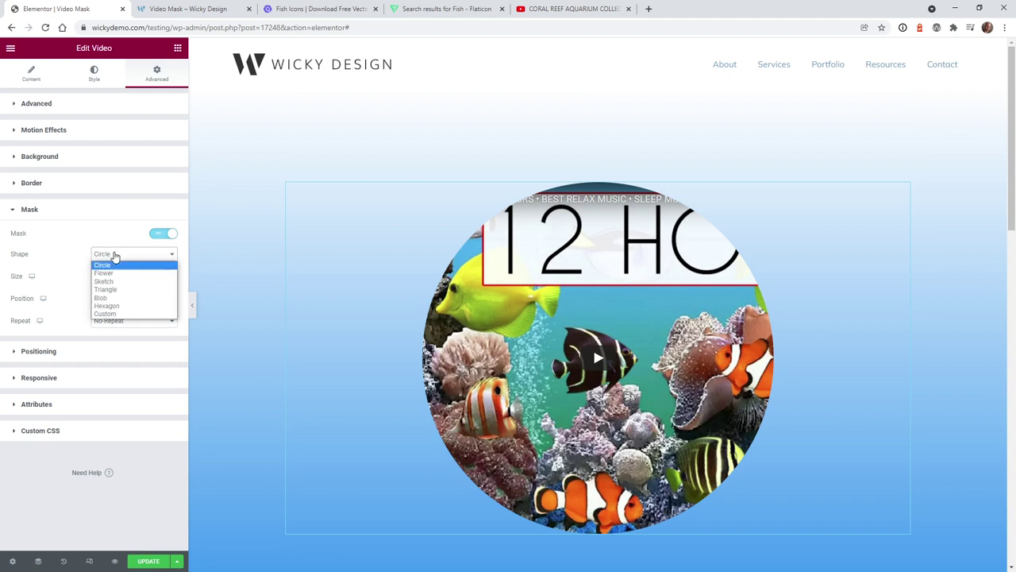
click(115, 274)
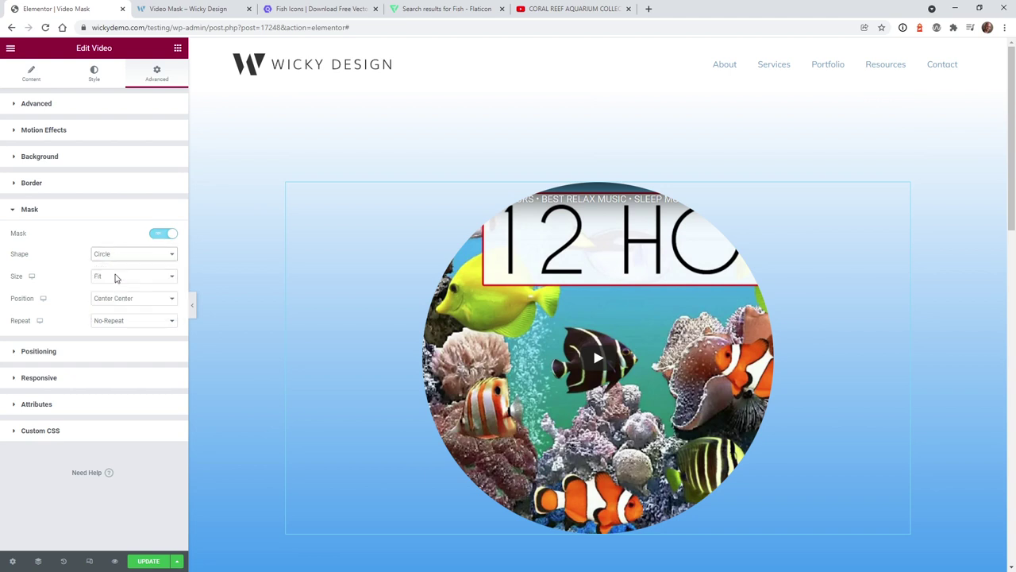
click(113, 255)
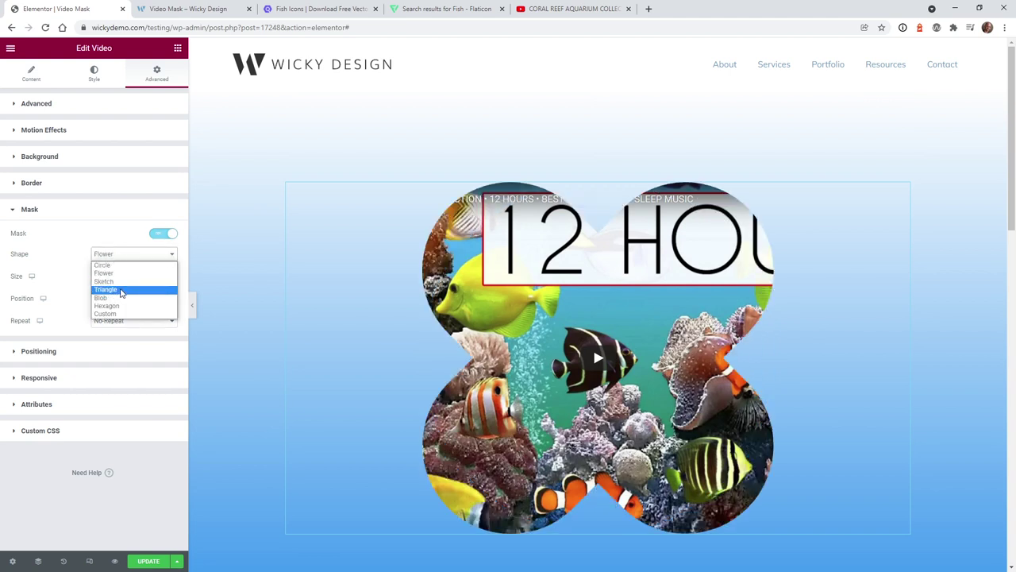
click(121, 290)
click(114, 255)
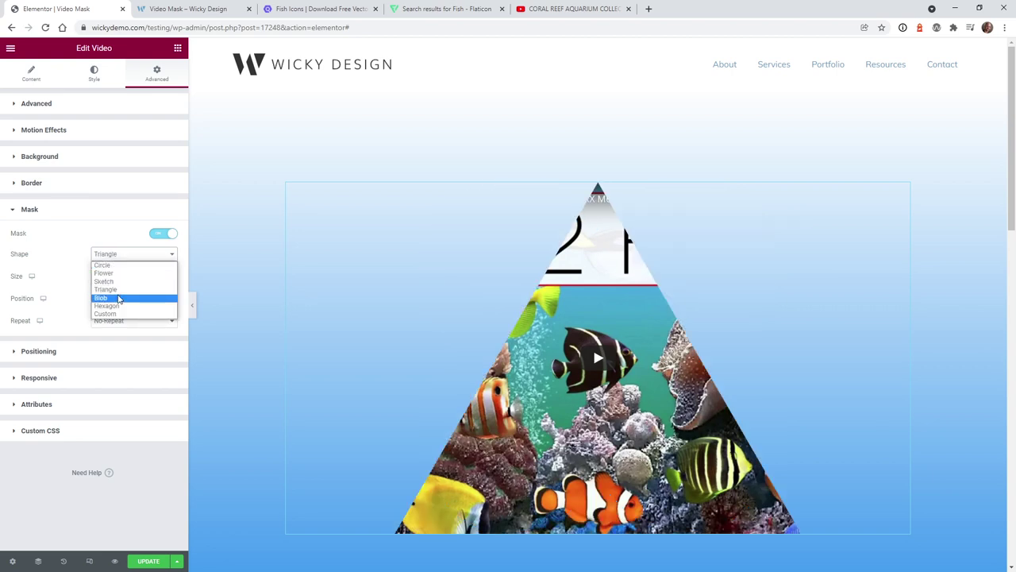
click(118, 298)
Step: Set the mask shape to Custom and insert ocean-text.svg from the media library as the mask image
click(124, 255)
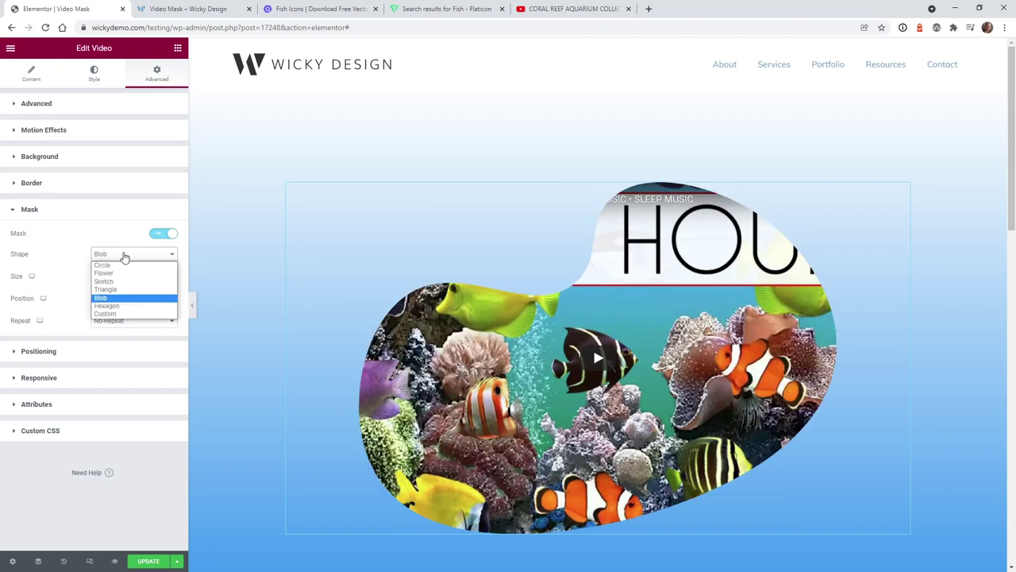
click(118, 315)
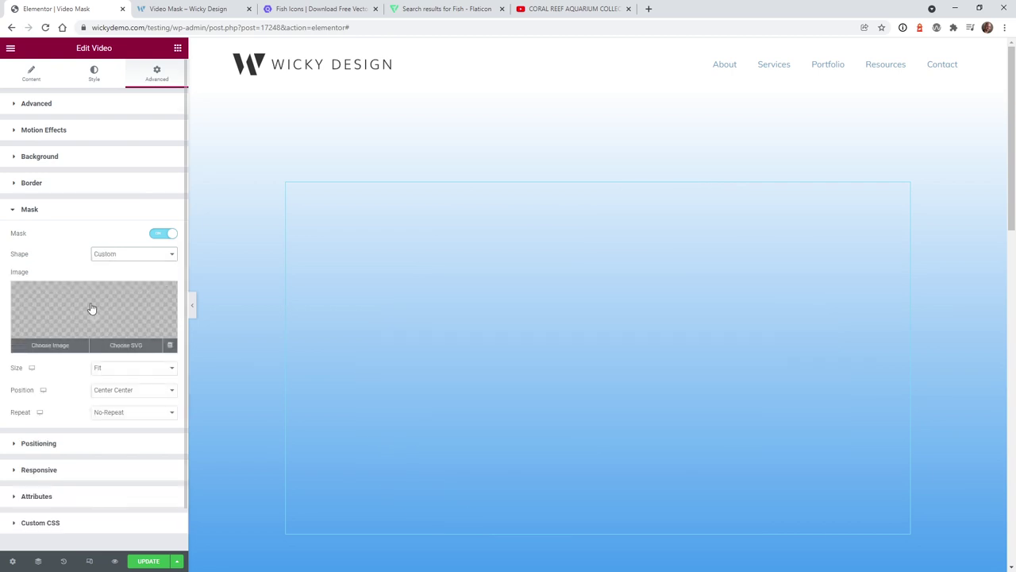
click(89, 310)
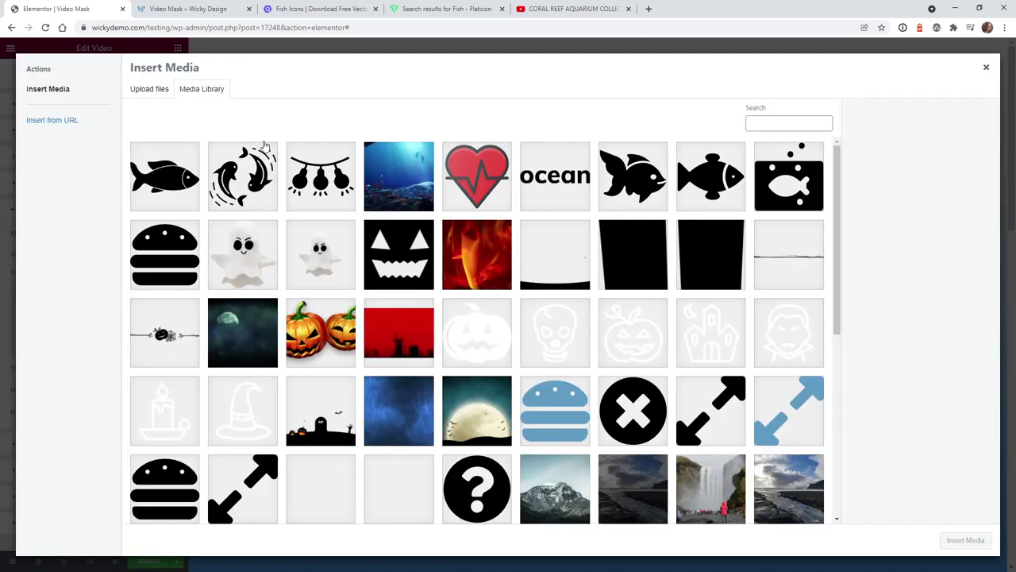
click(558, 180)
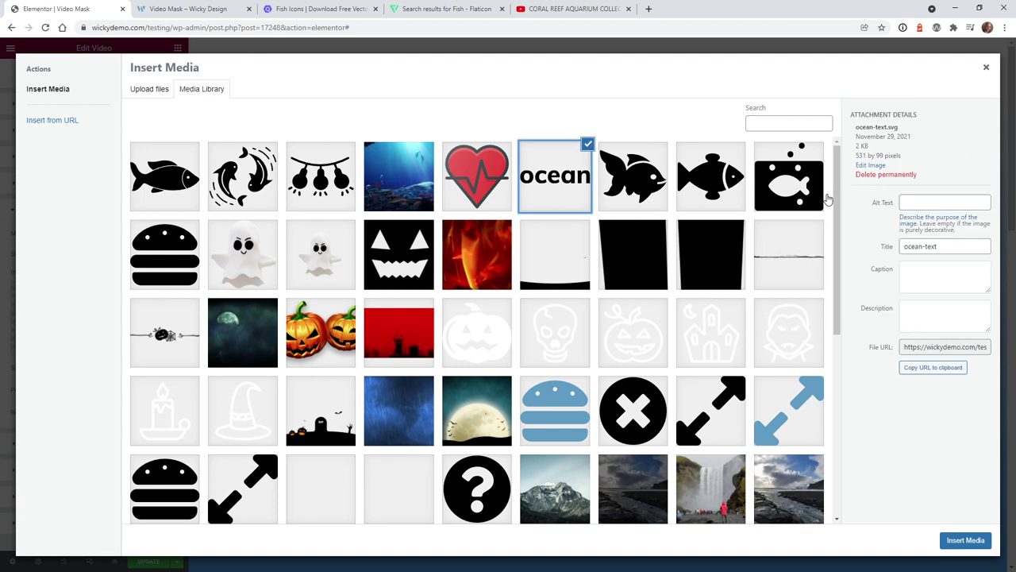
click(966, 540)
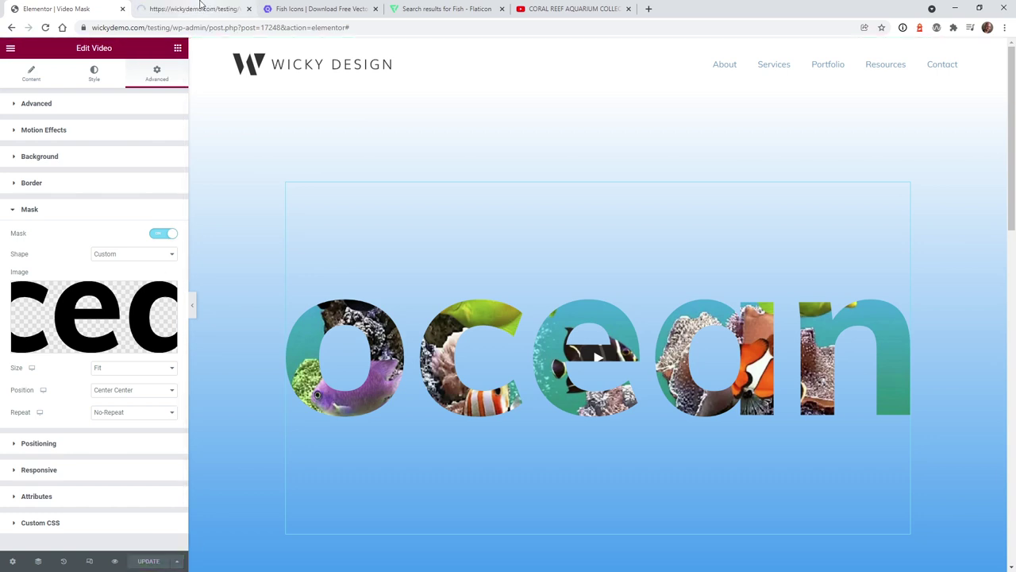
Step: Load the published video-mask page by removing the preview parameters from the preview page's address
click(195, 9)
drag(215, 27, 725, 5)
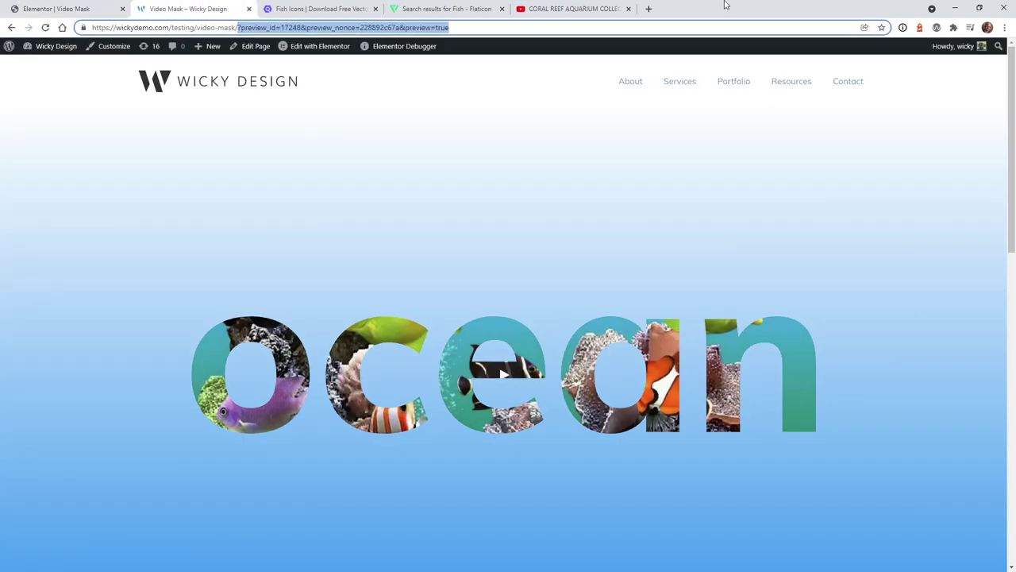
key(BackSpace)
key(Return)
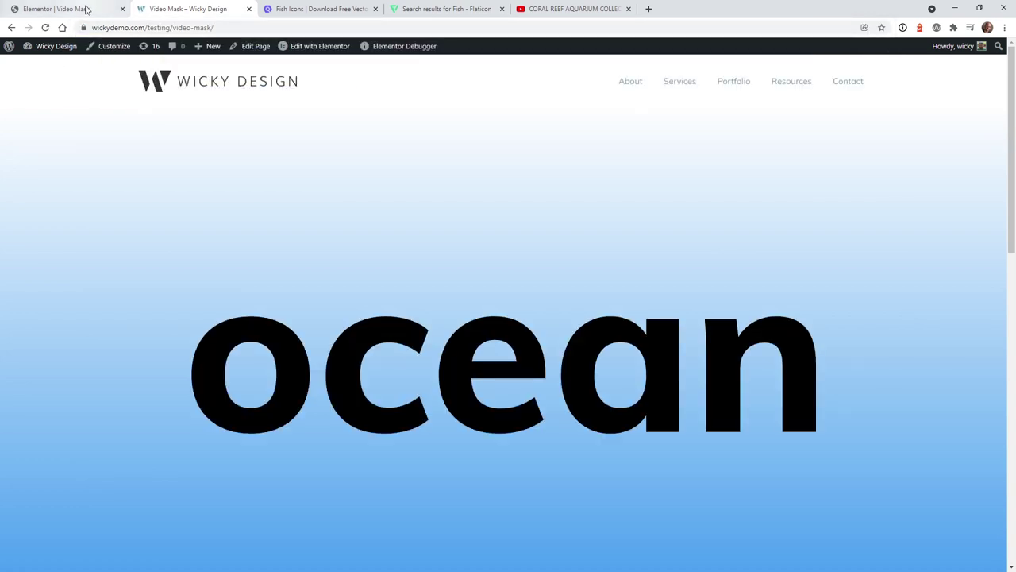
Step: Turn on Autoplay in the video widget's content settings and update the page
click(72, 9)
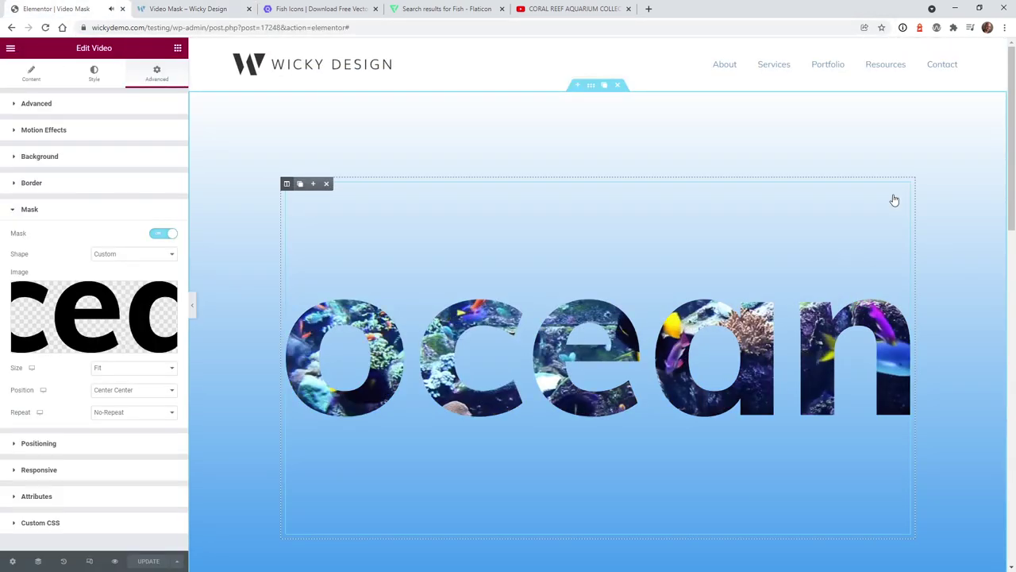
click(32, 73)
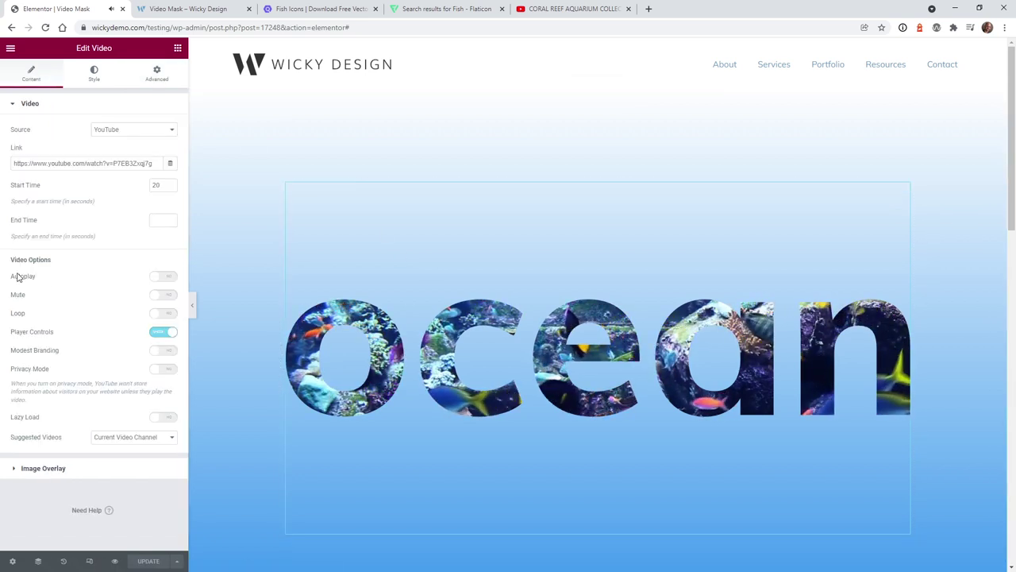
click(167, 276)
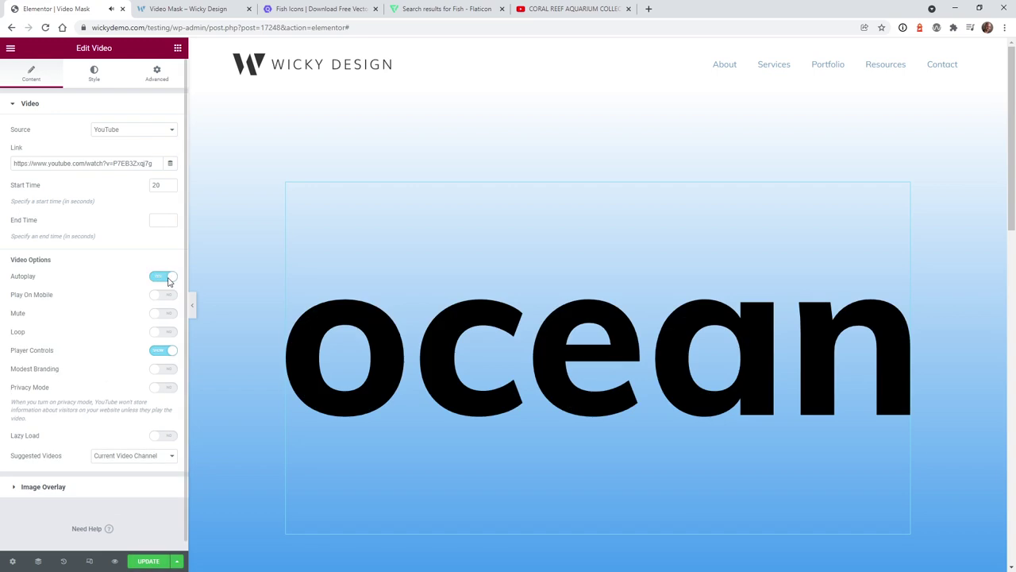
click(151, 562)
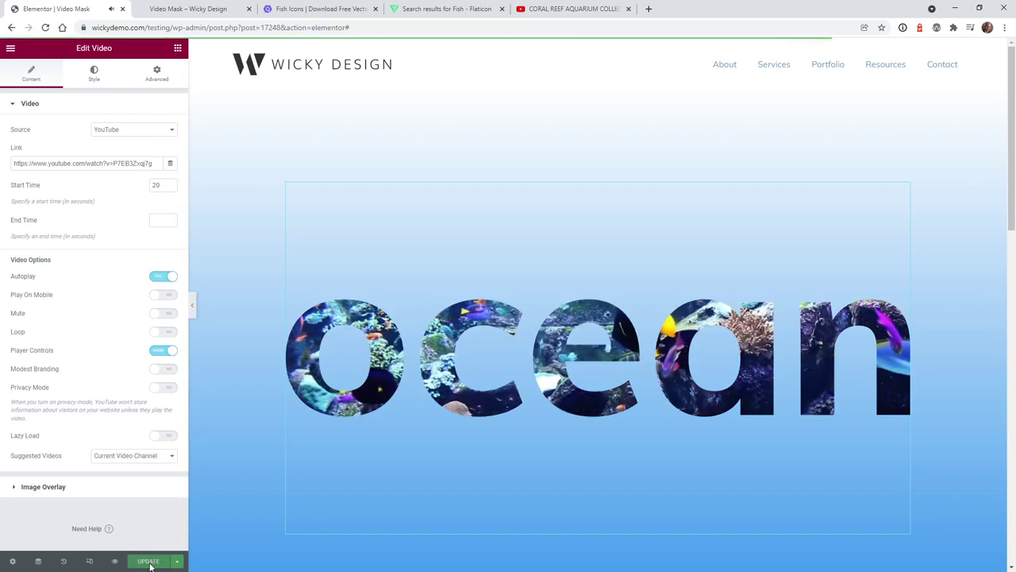
Step: Check autoplay on the published video-mask page, loading its address without the preview parameters
click(218, 6)
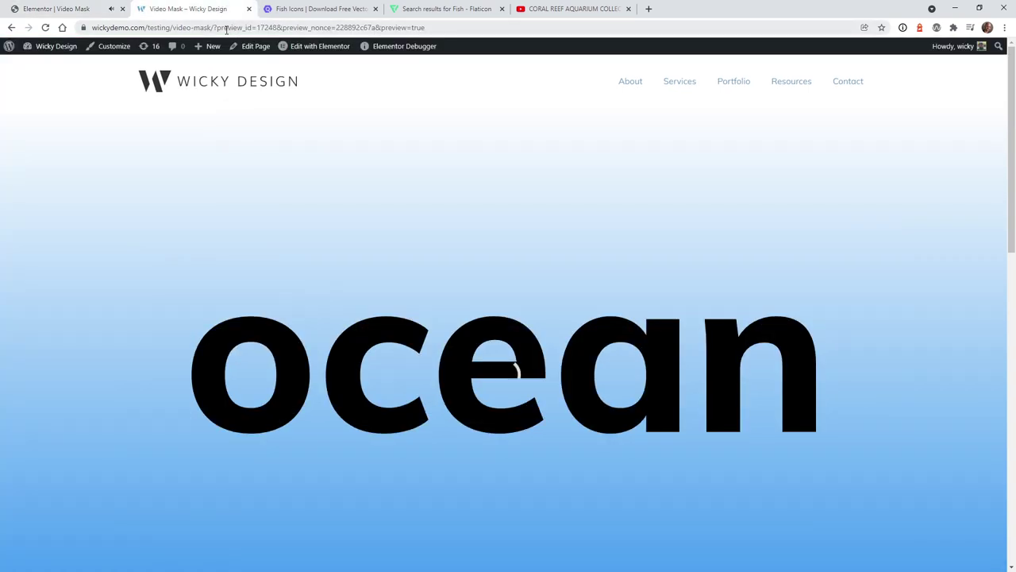
drag(227, 29, 569, 16)
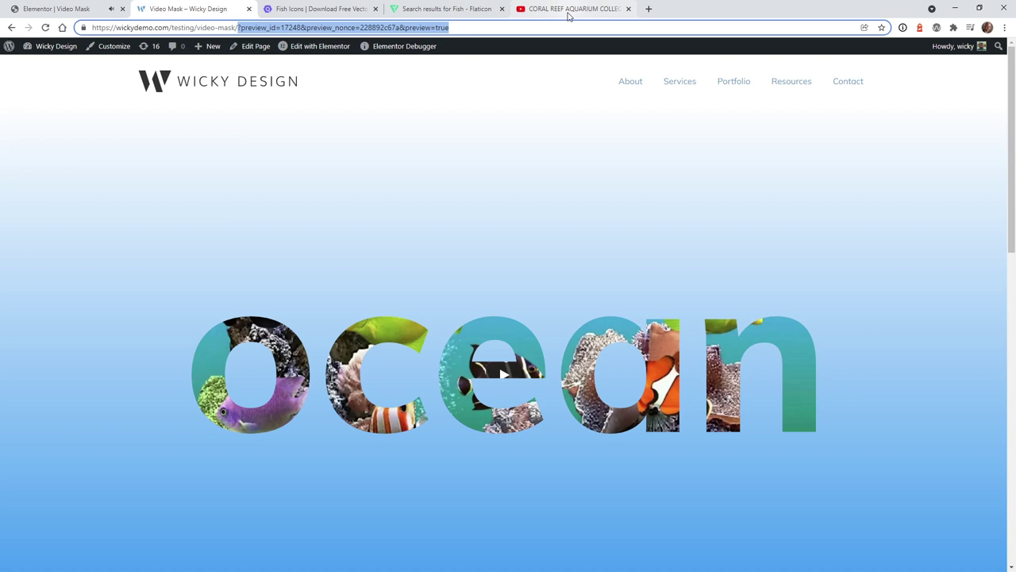
key(BackSpace)
key(Return)
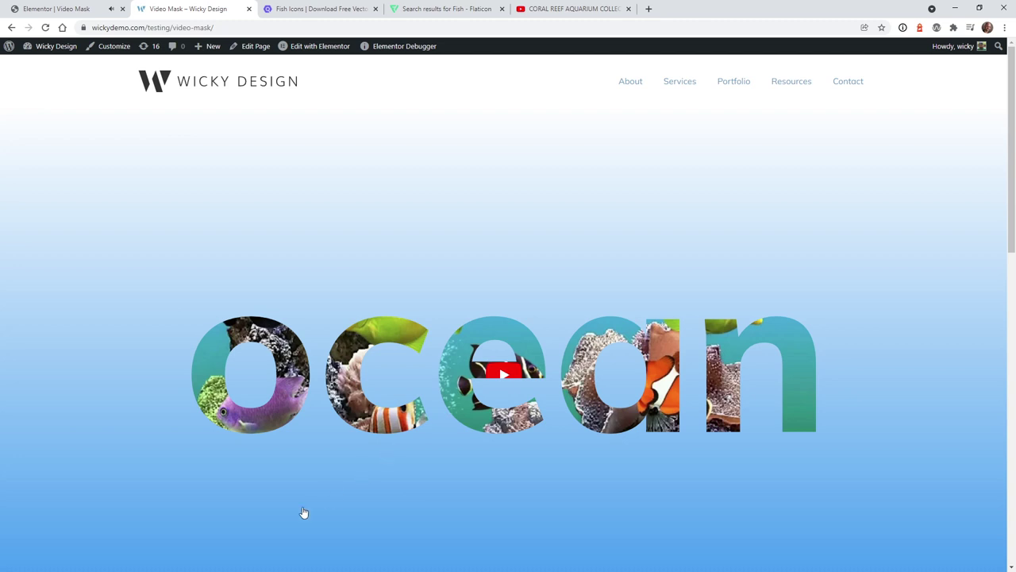
Step: Turn on Mute for the video widget in the Elementor editor and update the page
click(12, 6)
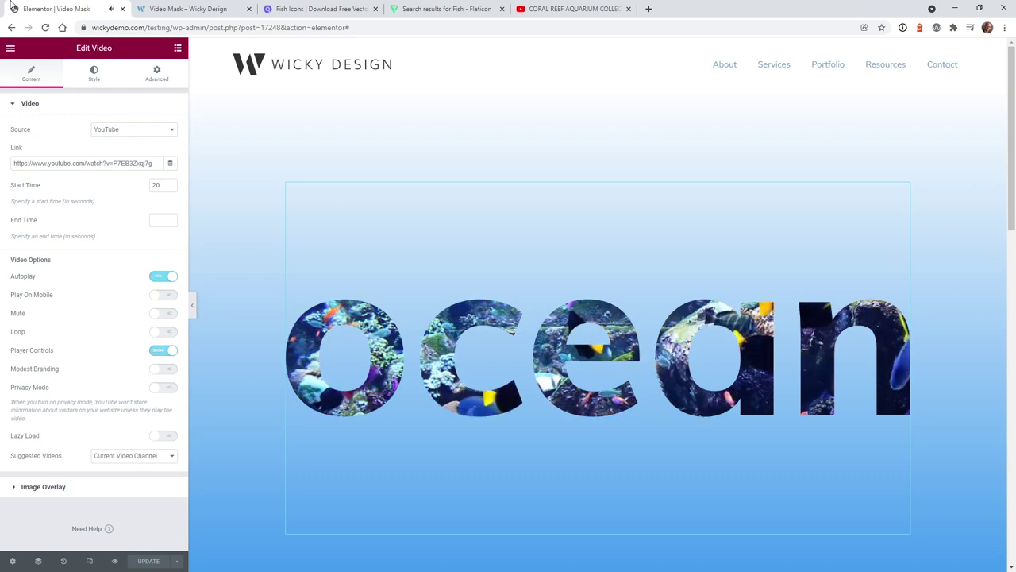
click(161, 315)
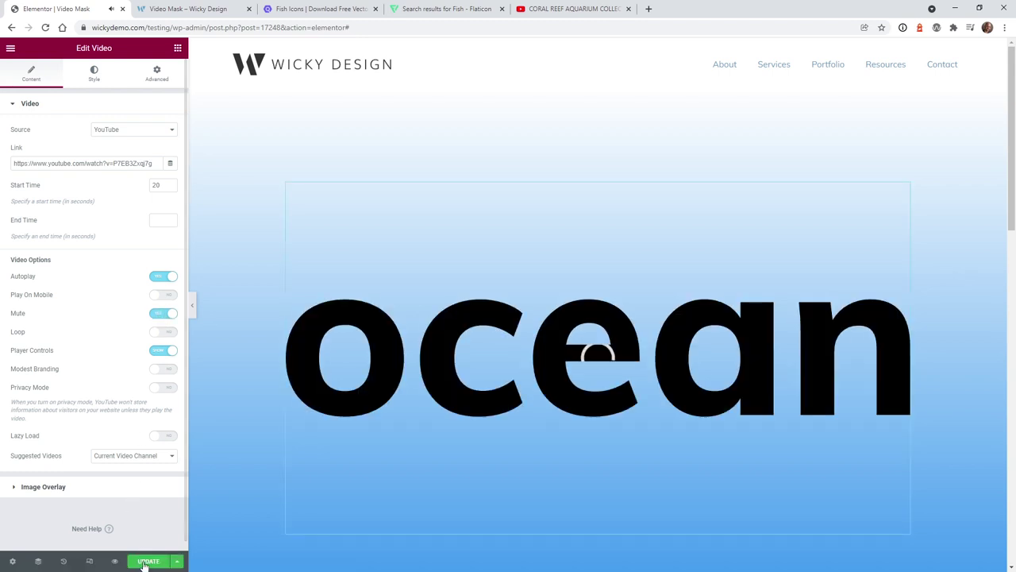
click(147, 562)
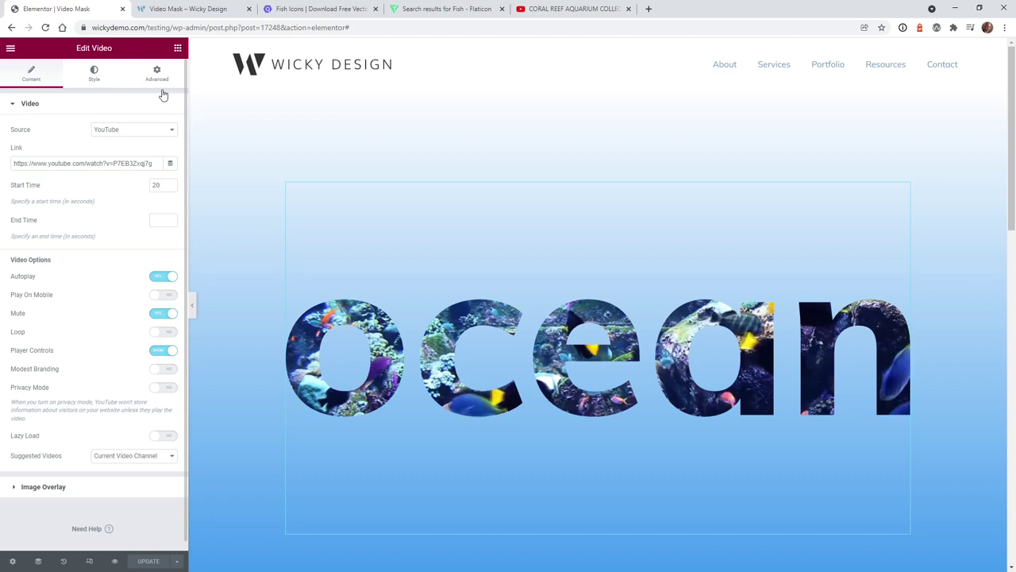
Step: Check the muted autoplaying video on the published page, with the preview parameters removed from the address
click(181, 12)
drag(214, 27, 719, 4)
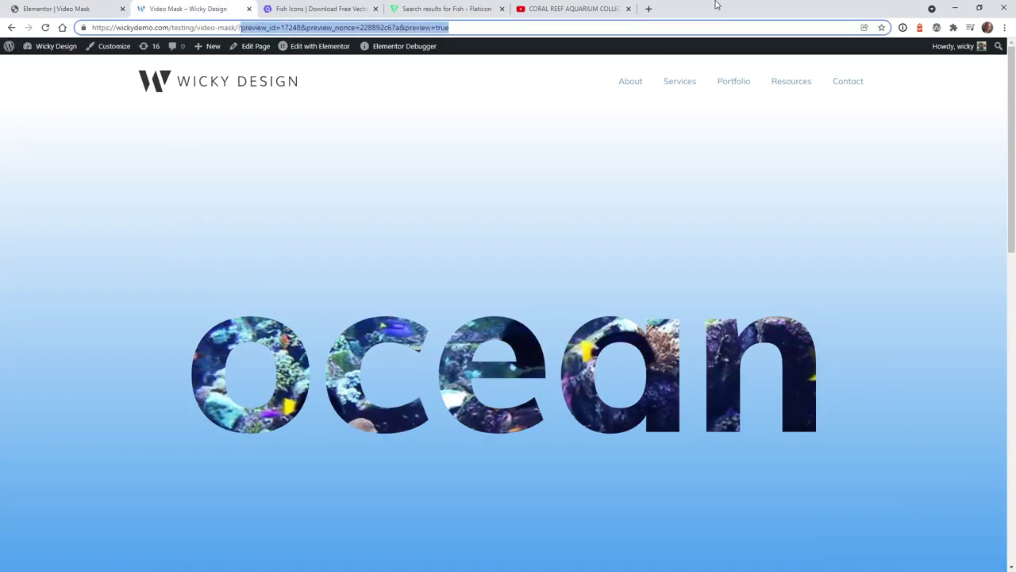
key(BackSpace)
key(Return)
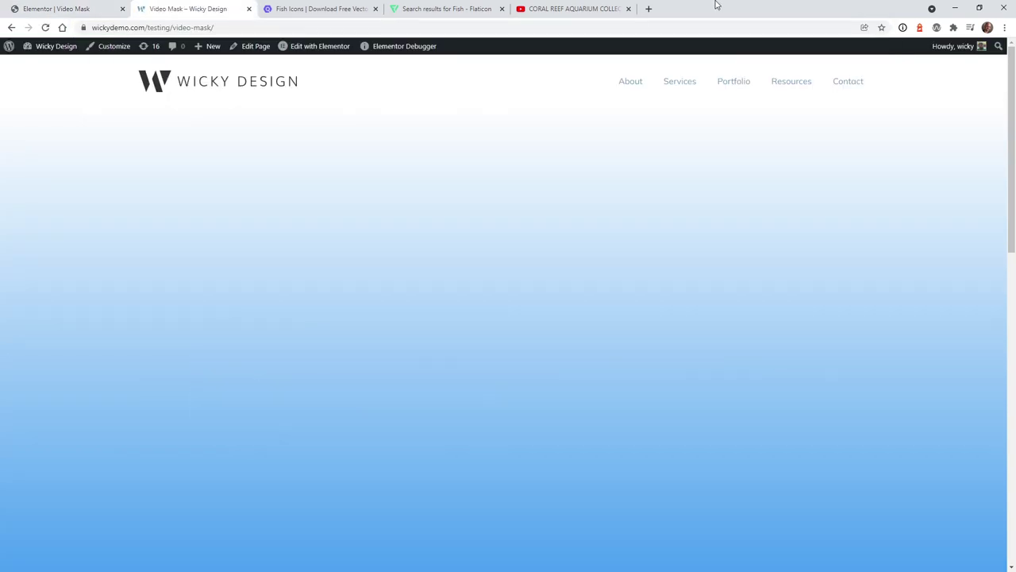
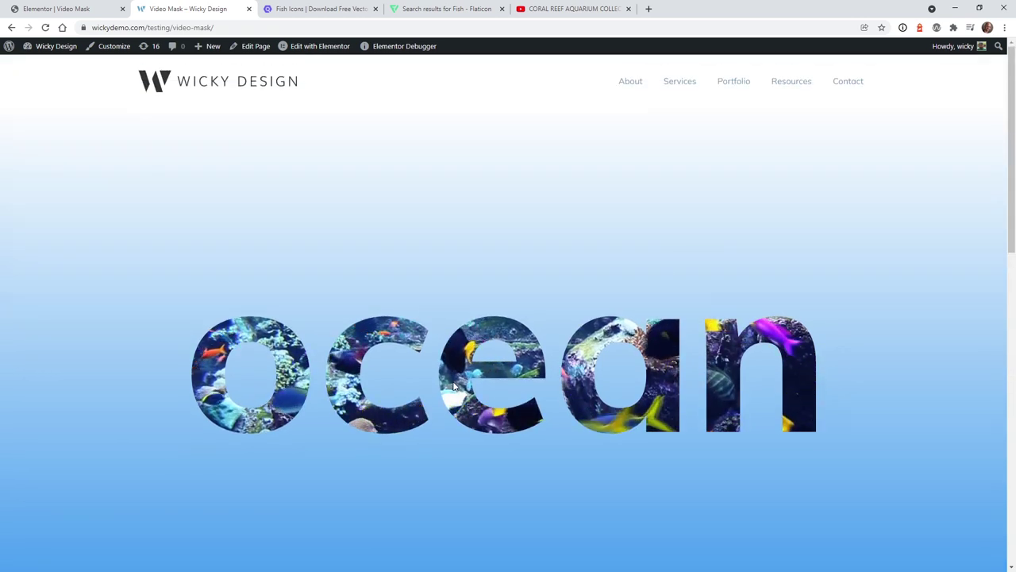
Step: Turn on Loop and hide the Player Controls for the video widget, and update the page
click(92, 4)
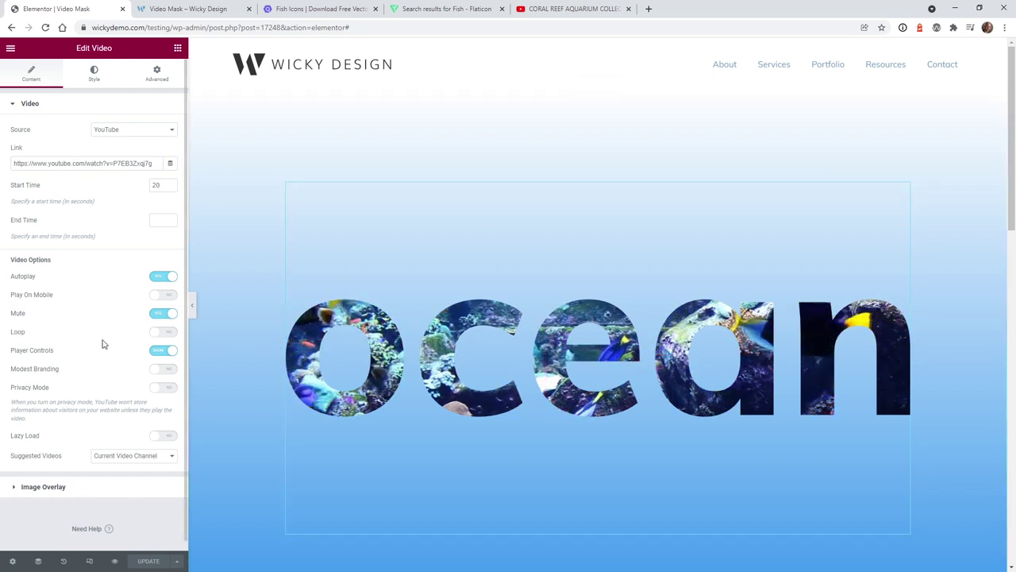
click(163, 333)
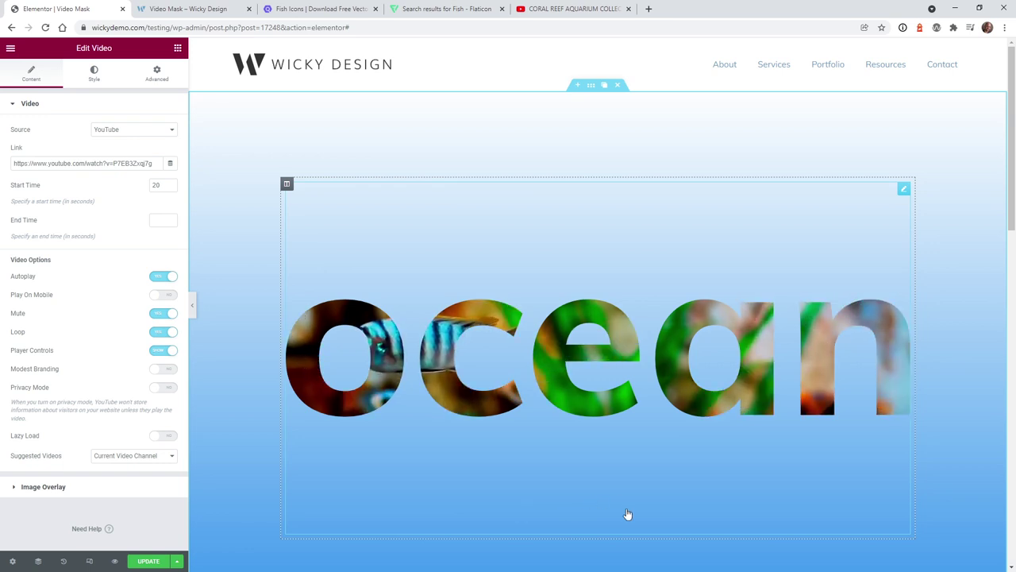
click(167, 351)
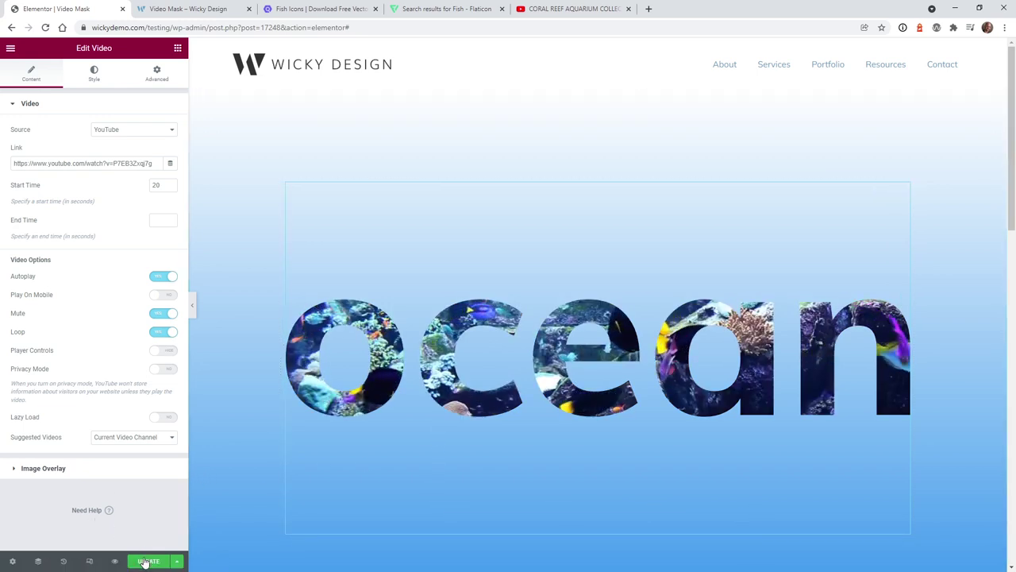
Step: Check the masked video without player controls on the published page, stripping the preview parameters and testing how it responds to a visitor's interaction
click(189, 8)
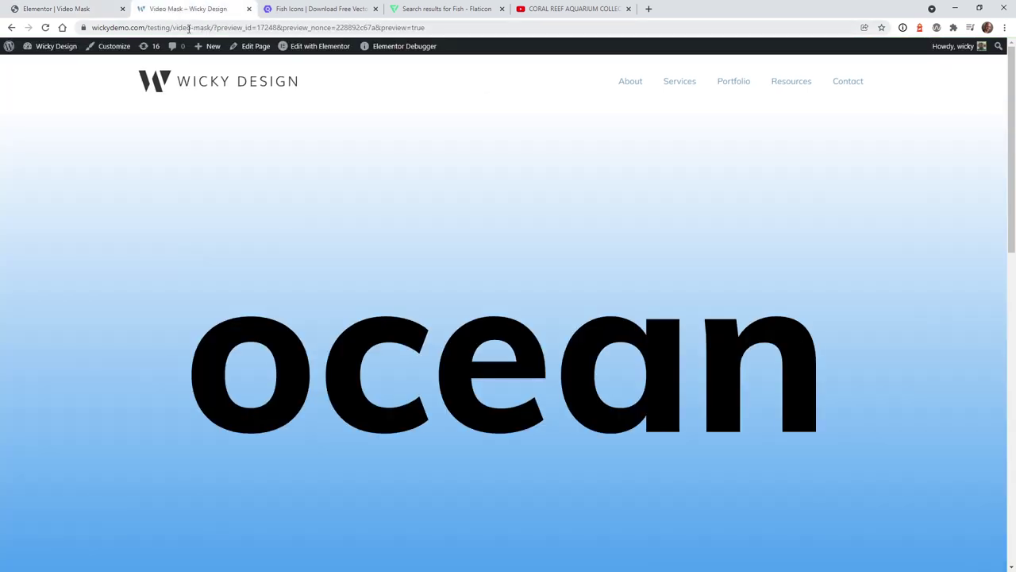
drag(210, 27, 892, 32)
key(BackSpace)
key(Return)
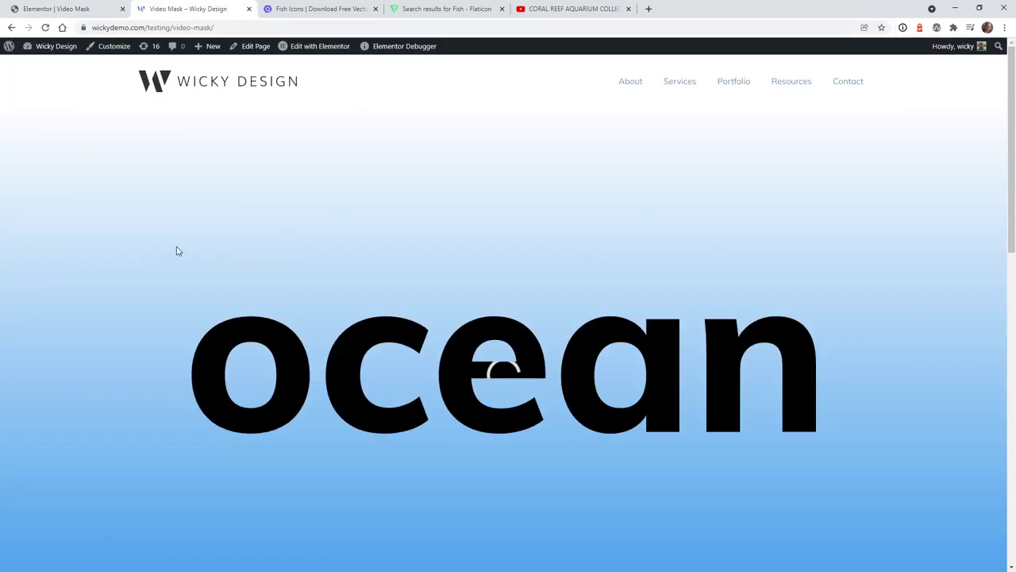
scroll(168, 249, down, 1)
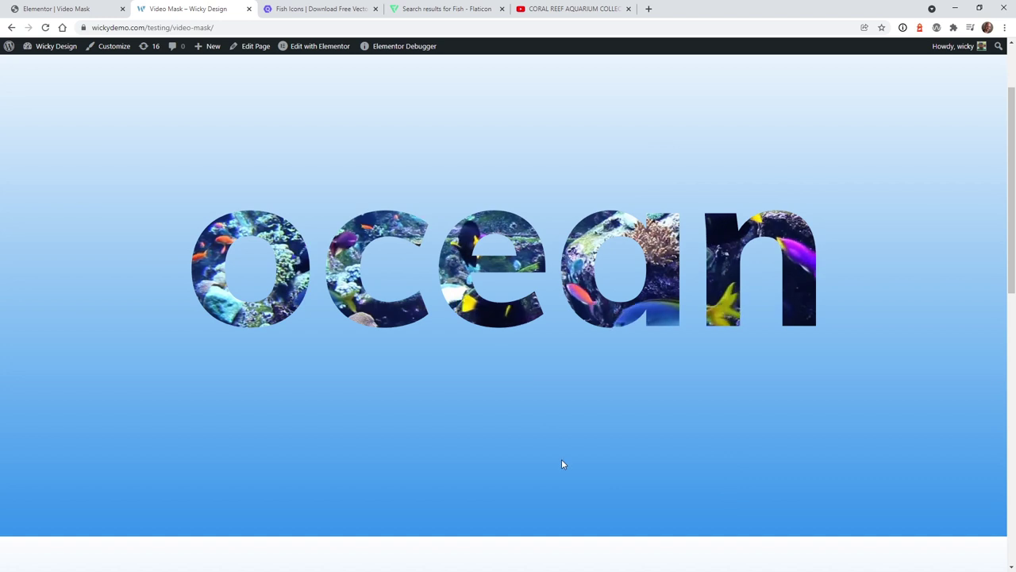
click(466, 320)
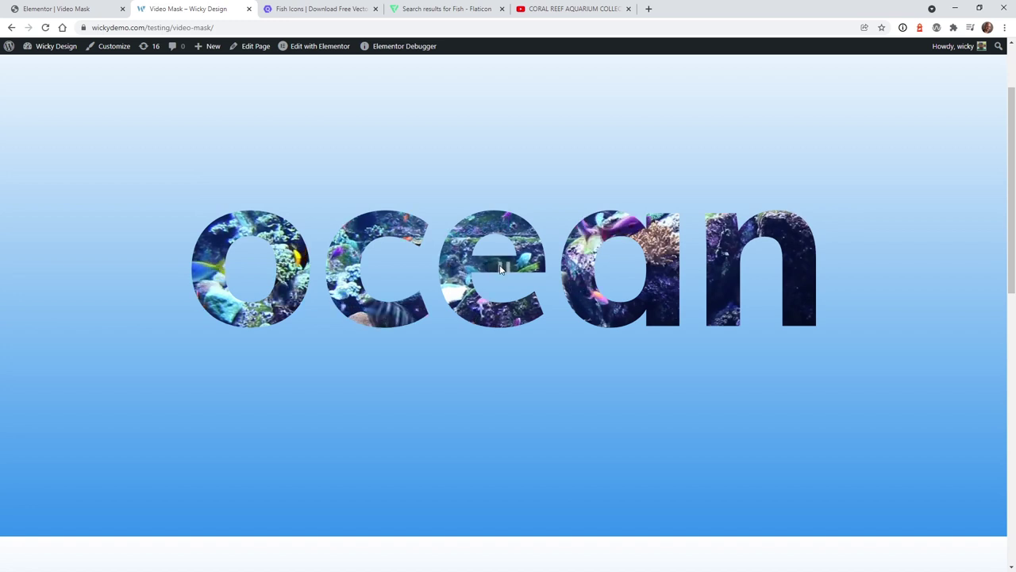
scroll(426, 318, up, 2)
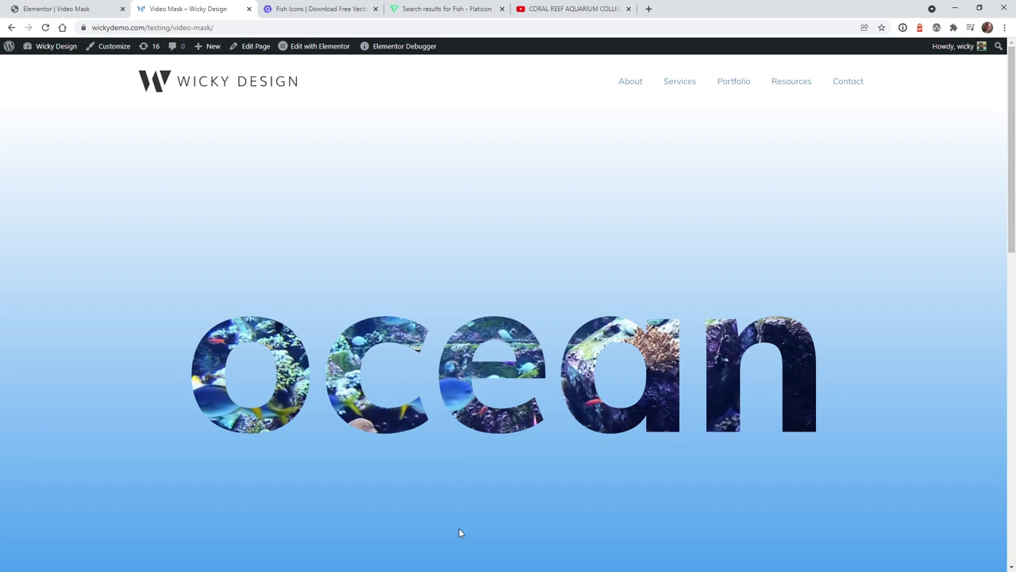
Step: Try the Fill size and a Custom size scaled to about 73 for the video's mask, and return the size to Fit
key(ctrl+Page_Up)
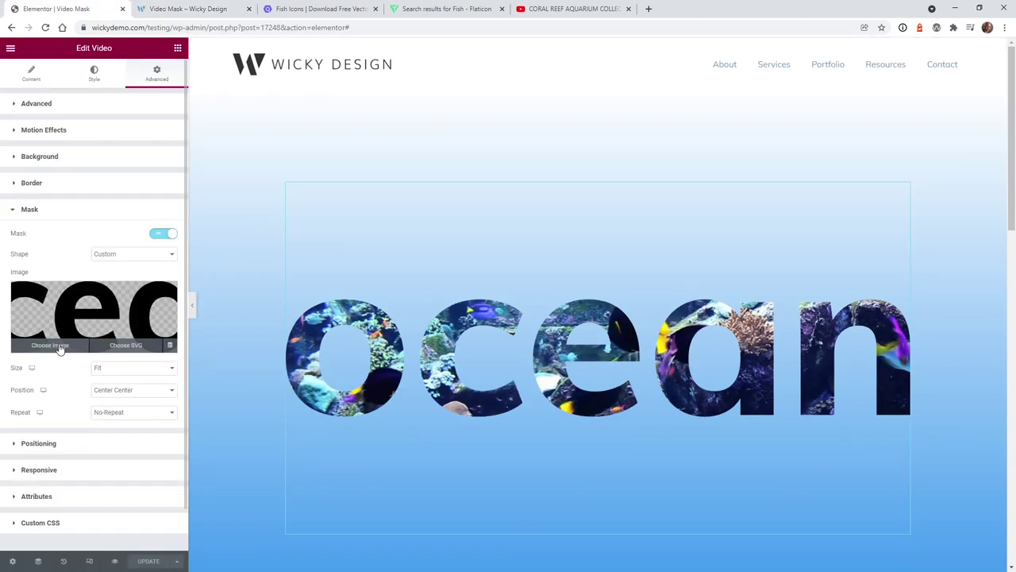
click(110, 388)
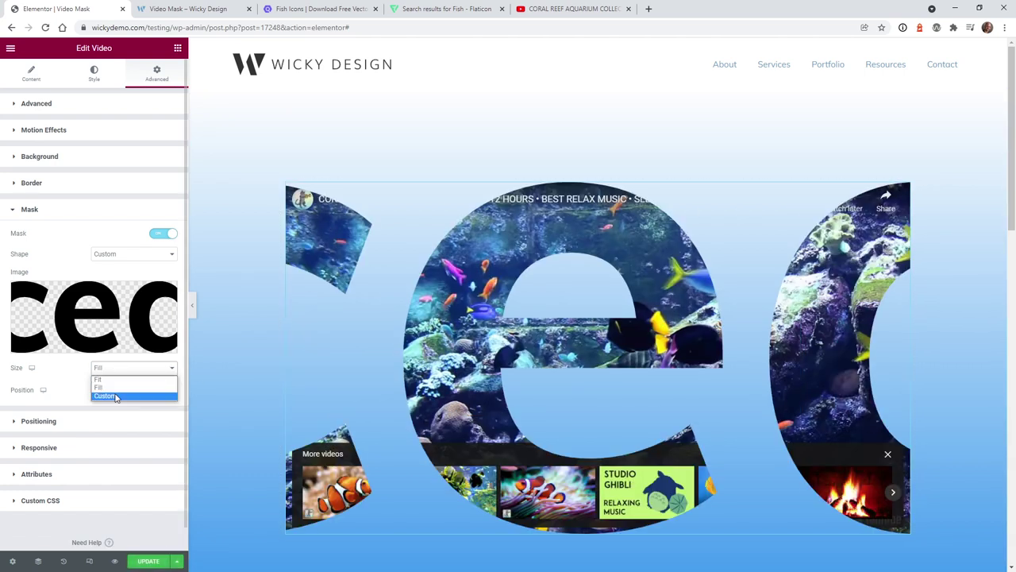
click(116, 396)
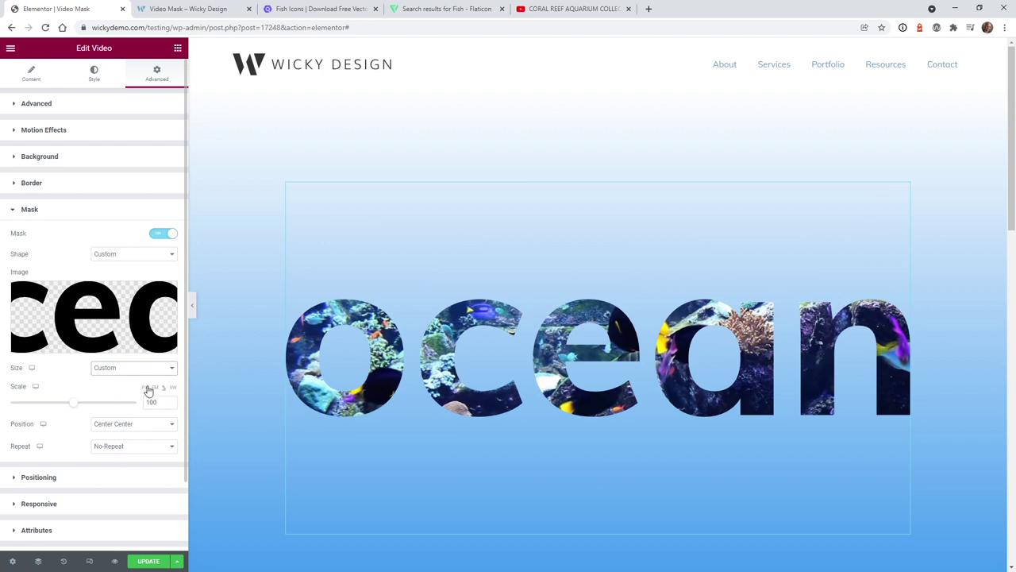
mouse_move(76, 408)
mouse_down()
mouse_move(23, 402)
mouse_move(137, 407)
mouse_move(58, 406)
mouse_up()
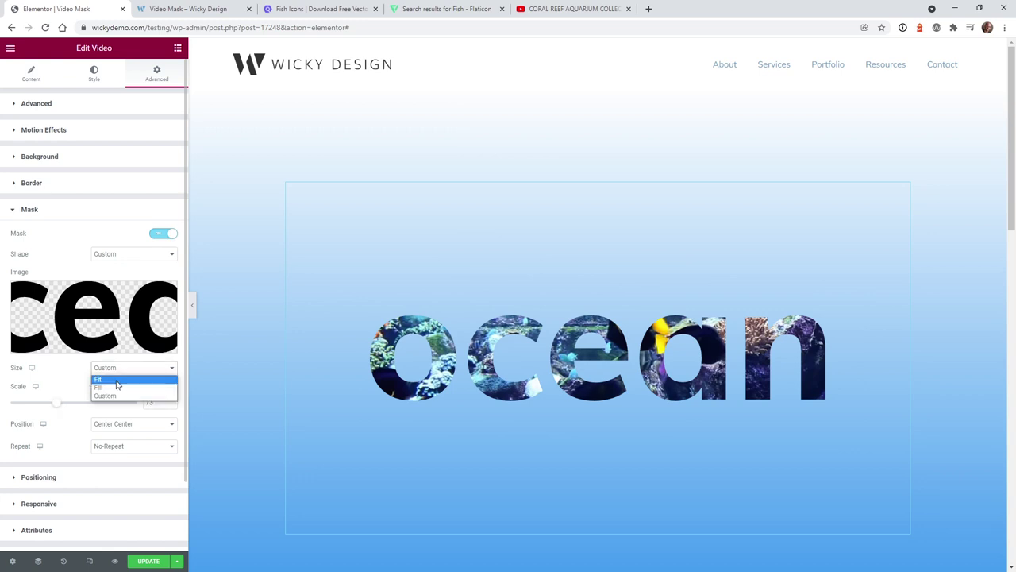
click(116, 380)
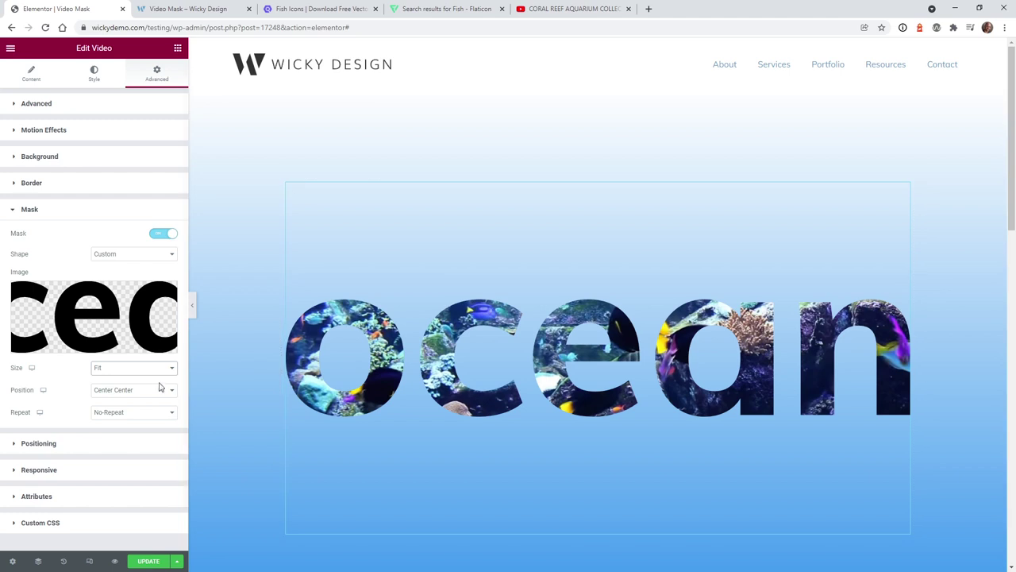
Step: Try the Center Right, Top Right and Bottom Right mask positions, and return the position to Center Center
click(132, 392)
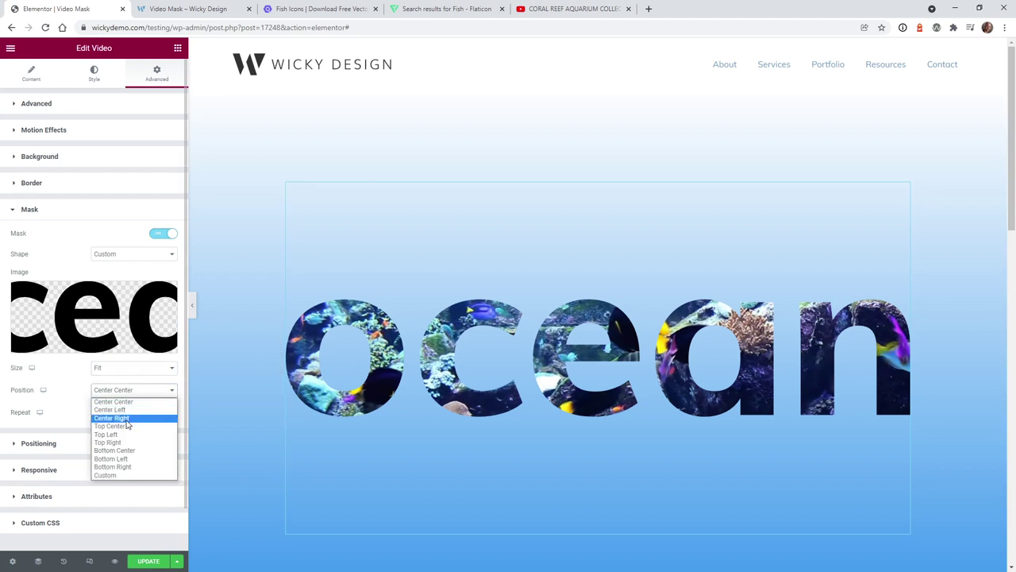
click(126, 420)
click(123, 392)
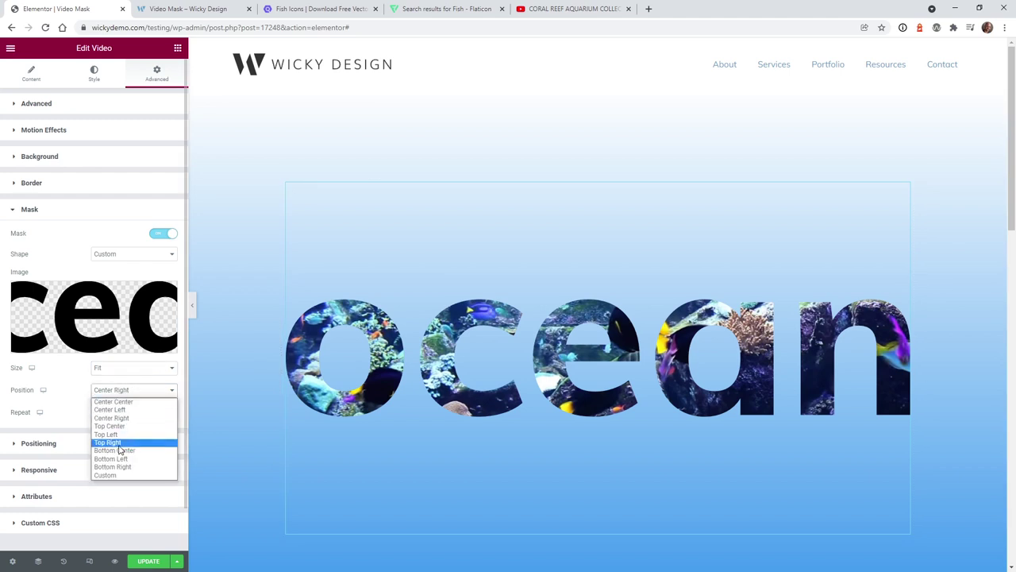
click(119, 443)
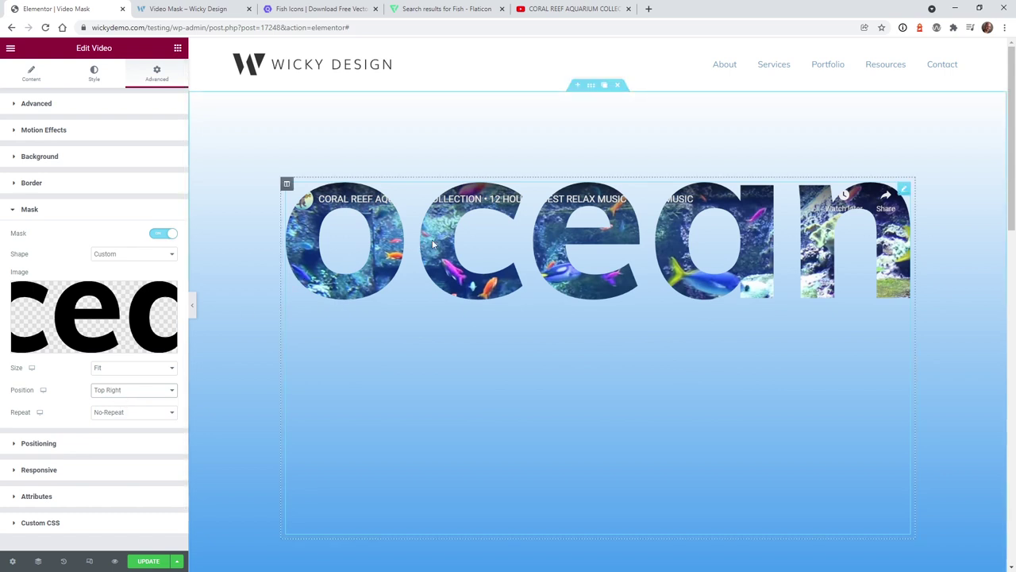
click(117, 390)
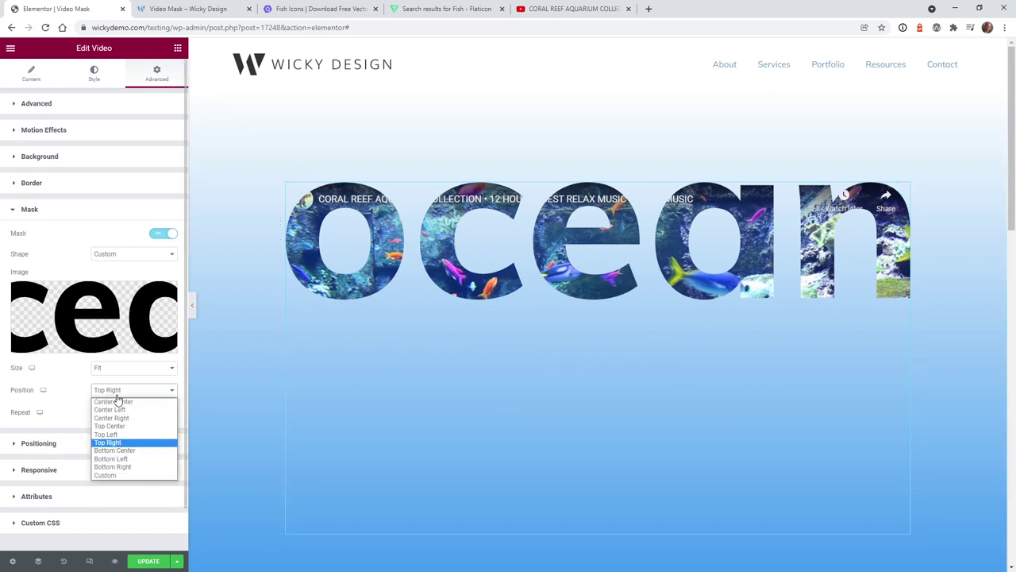
click(124, 467)
click(115, 391)
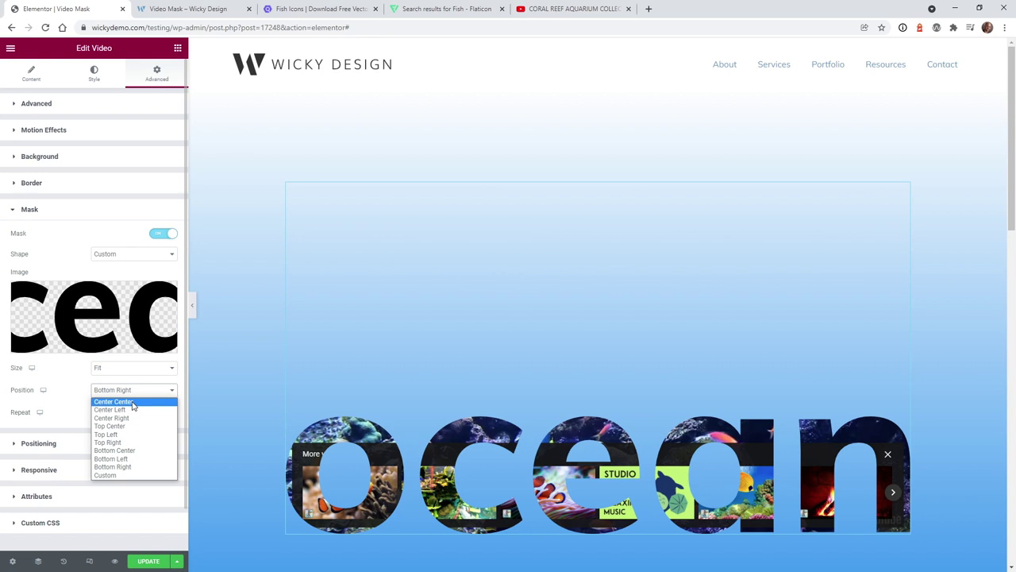
click(115, 402)
Step: Try the Repeat, Repeat-X and Repeat-Y options for the ocean mask, and return the repeat setting to No-Repeat
click(133, 412)
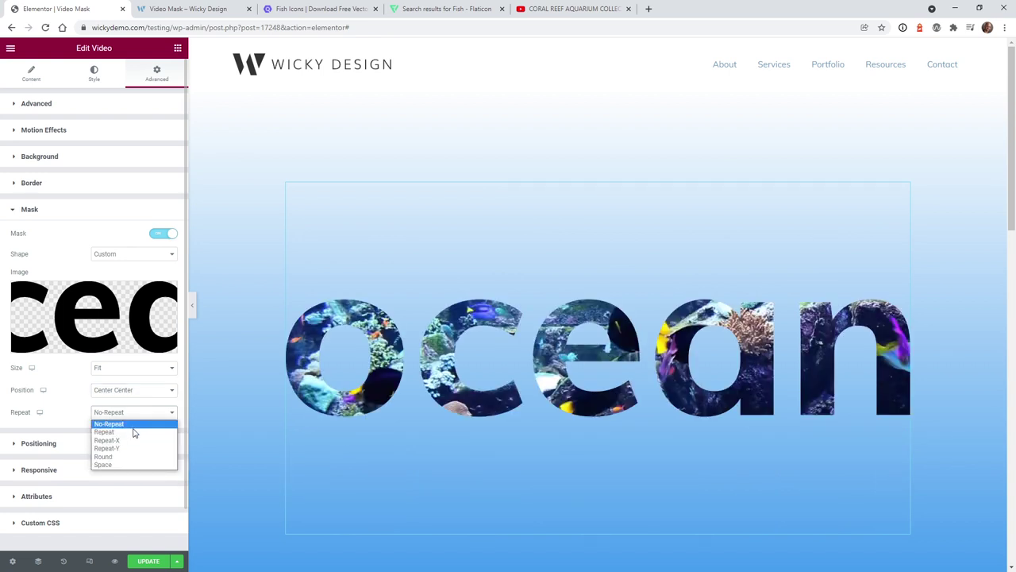
click(134, 432)
click(132, 414)
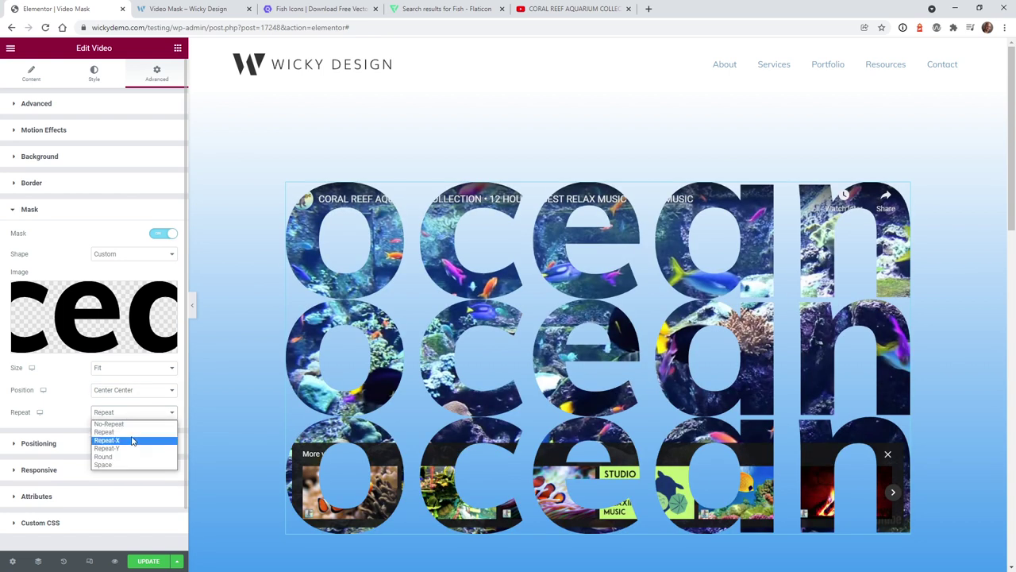
click(133, 443)
click(136, 414)
click(135, 452)
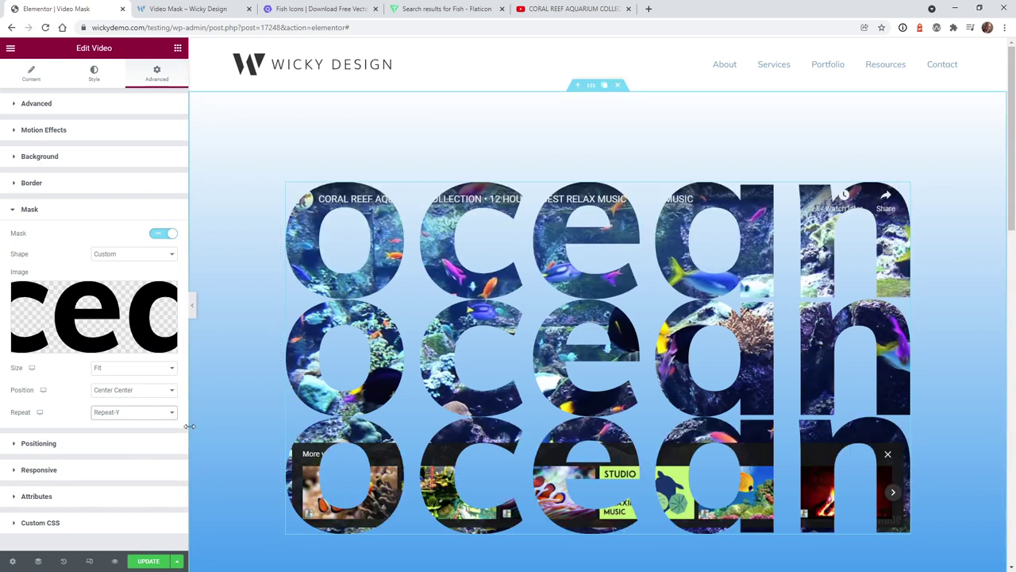
click(135, 414)
click(131, 425)
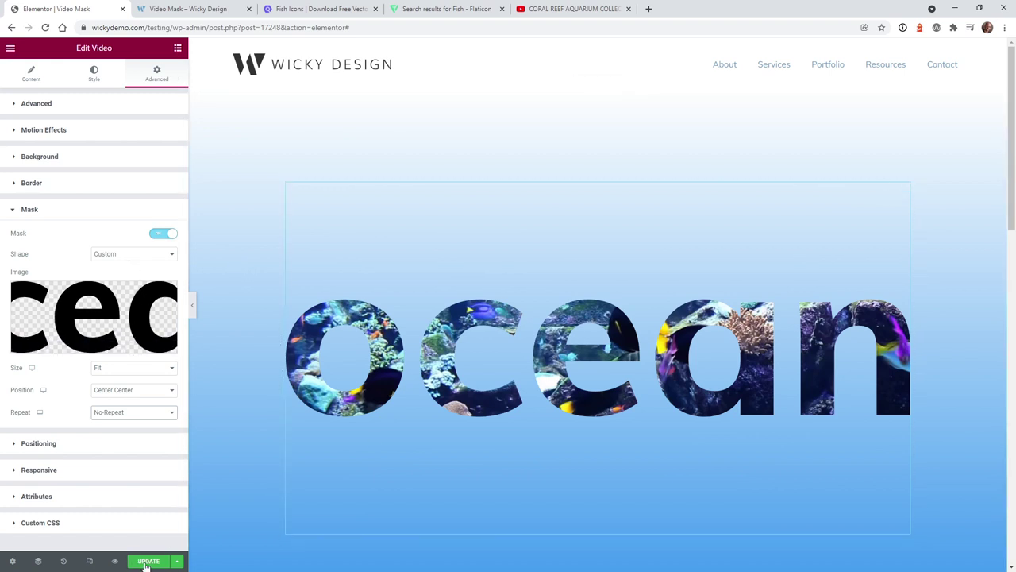
Step: Change the ocean video's source to Self Hosted, insert Yachtsmans-Canvas-1080.mp4 from the media library, and clear the start time
click(195, 10)
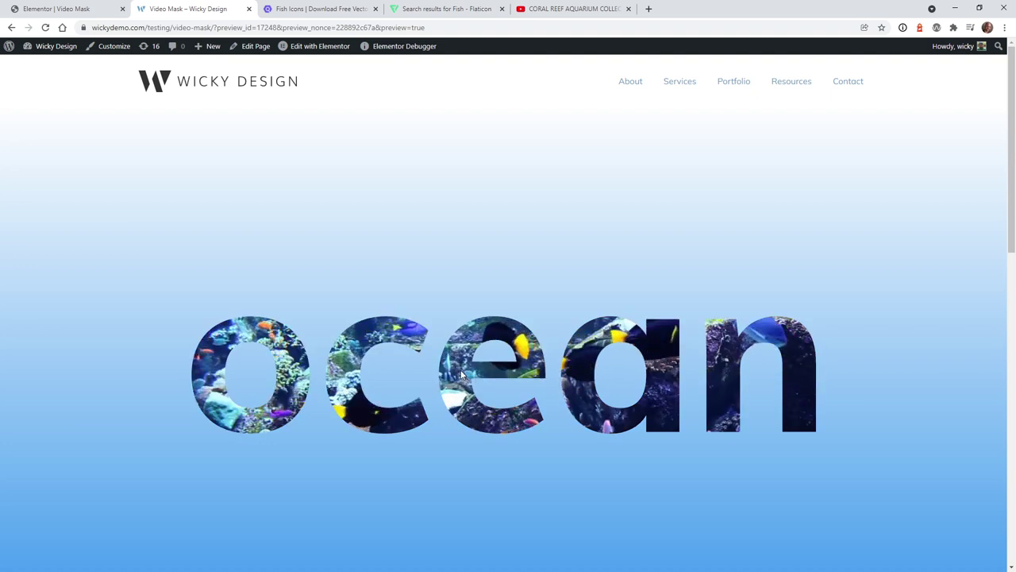
key(ctrl+shift+Tab)
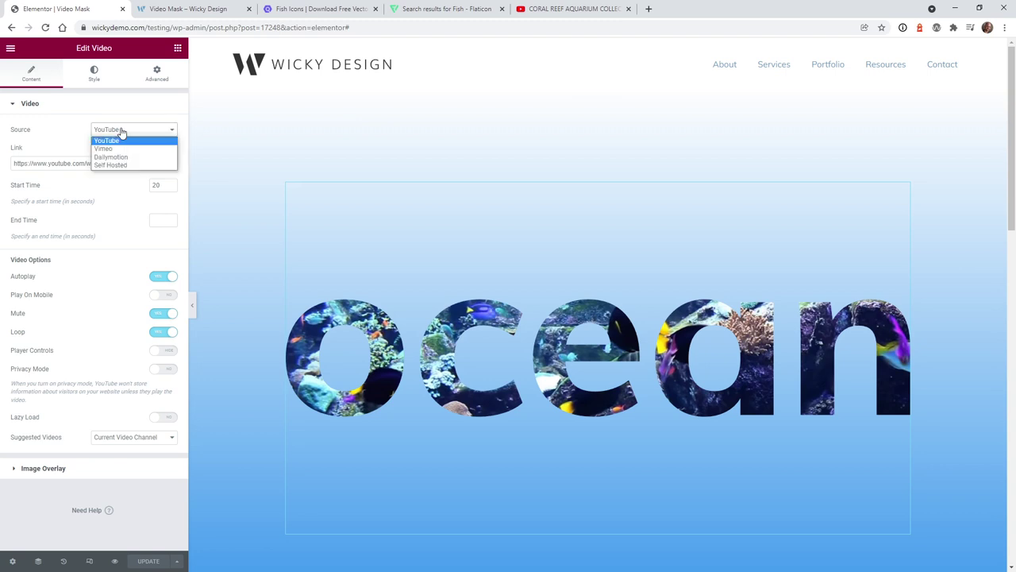
click(119, 165)
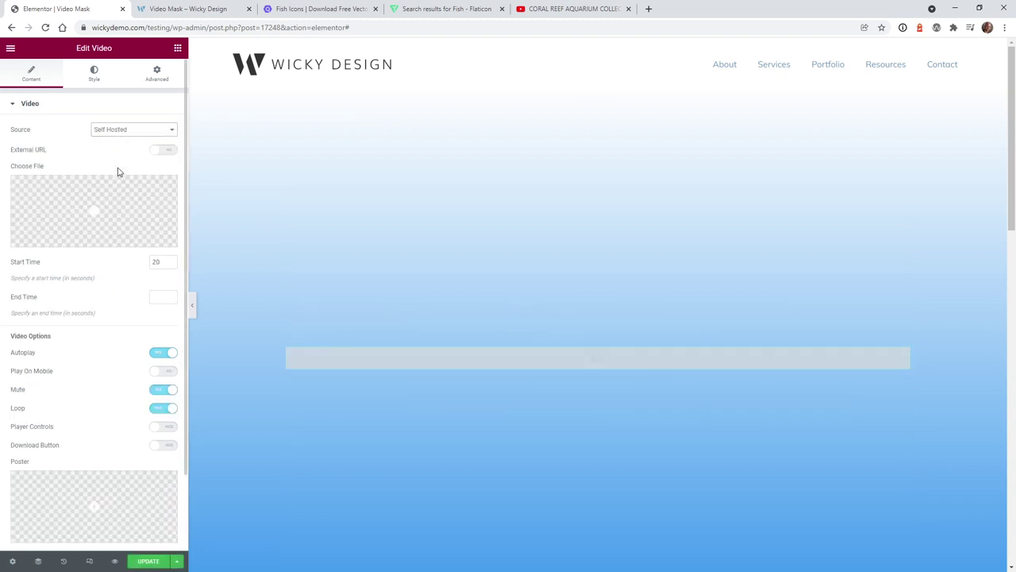
click(104, 202)
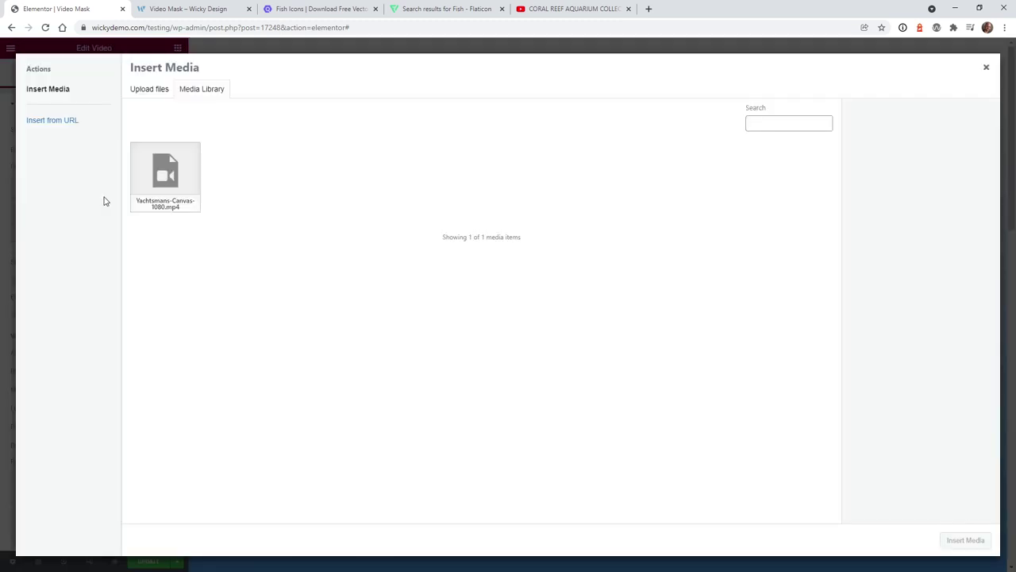
click(174, 167)
click(964, 540)
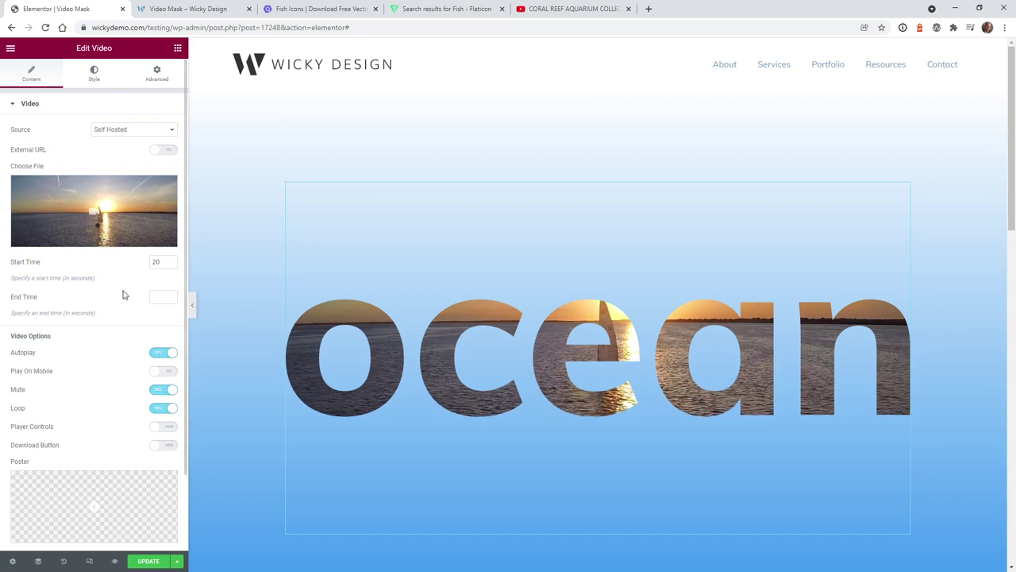
double_click(156, 261)
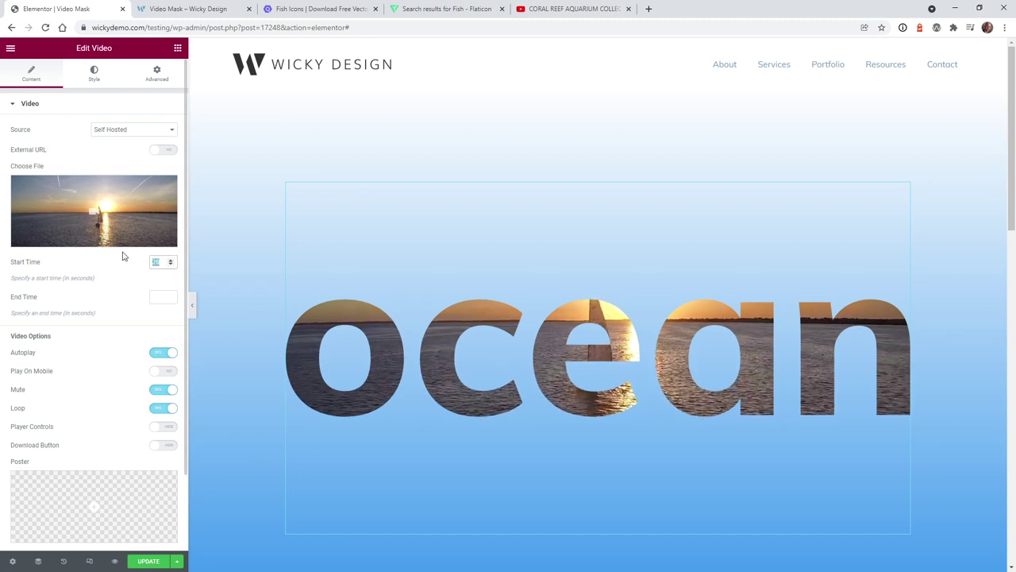
key(BackSpace)
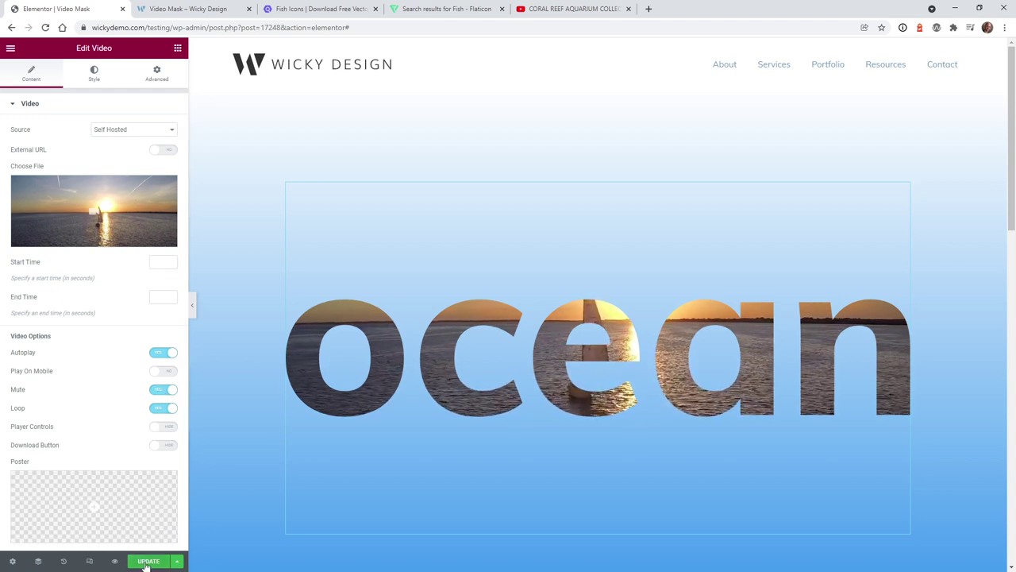
Step: Update the page and check the self-hosted video inside the ocean mask on the reloaded published page
key(ctrl+Tab)
key(F5)
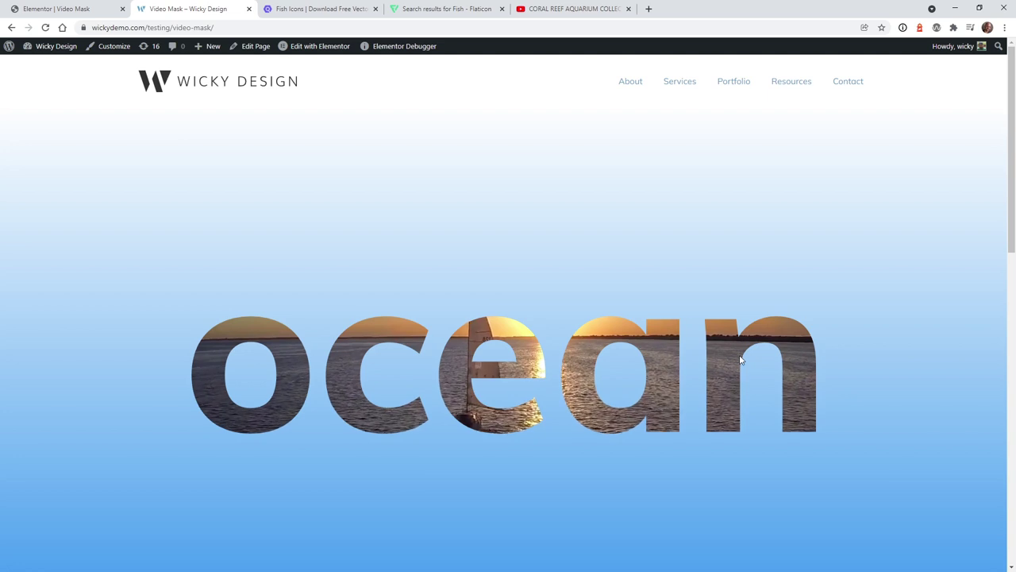
scroll(697, 340, down, 2)
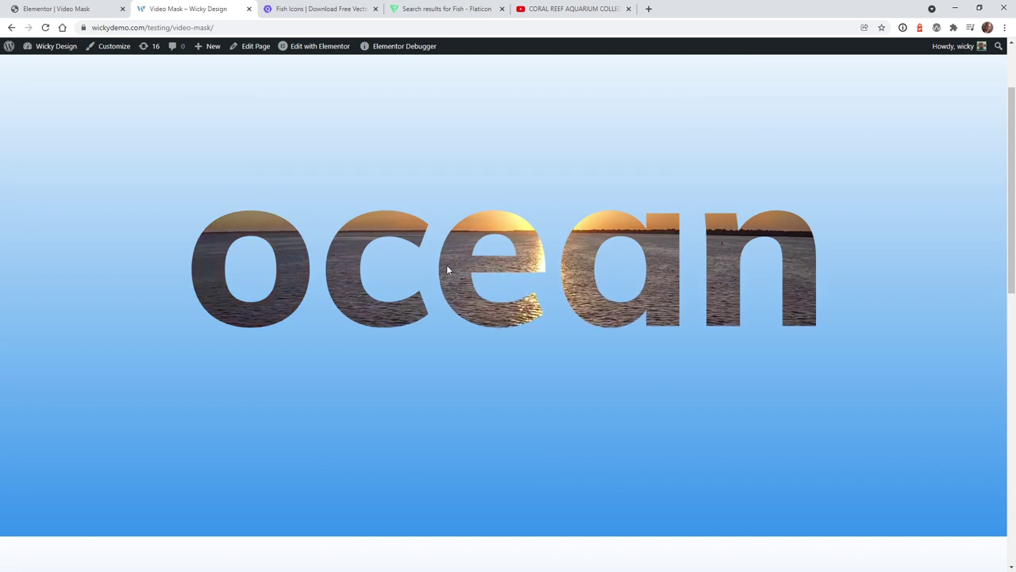
key(ctrl+shift+Tab)
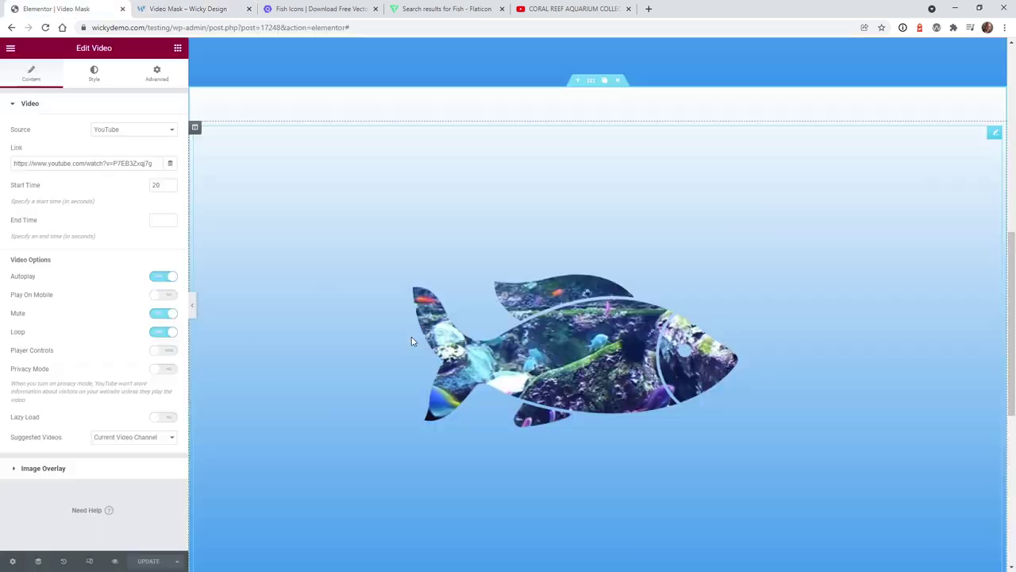
mouse_move(1011, 272)
mouse_down()
mouse_move(1010, 210)
mouse_move(1010, 281)
mouse_up()
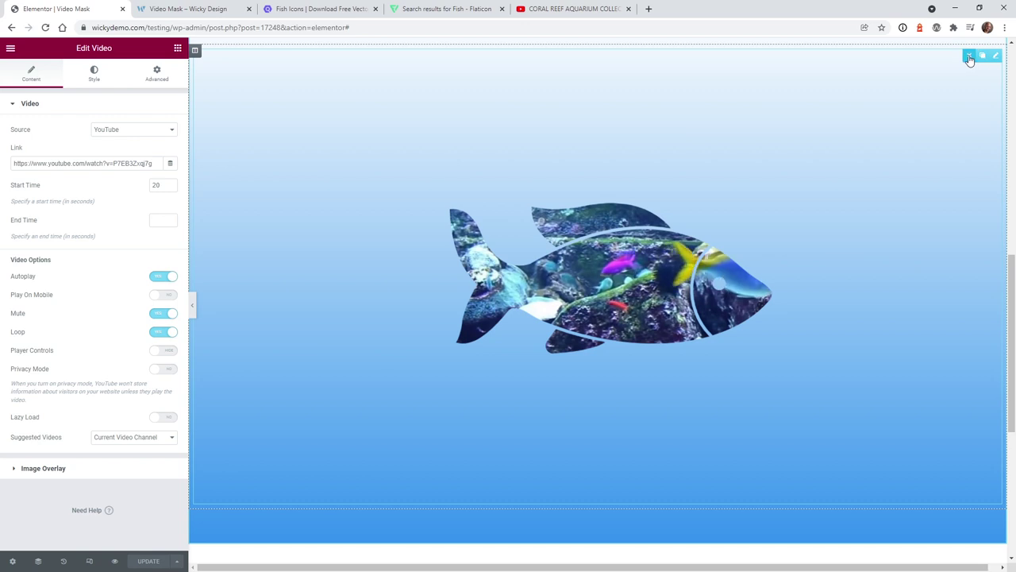
click(968, 60)
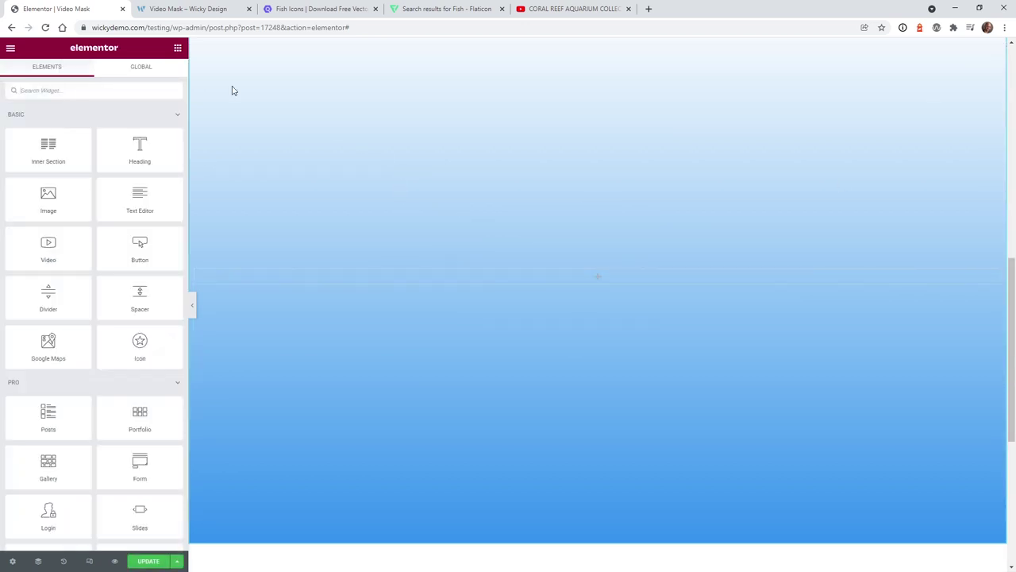
click(90, 90)
text(video)
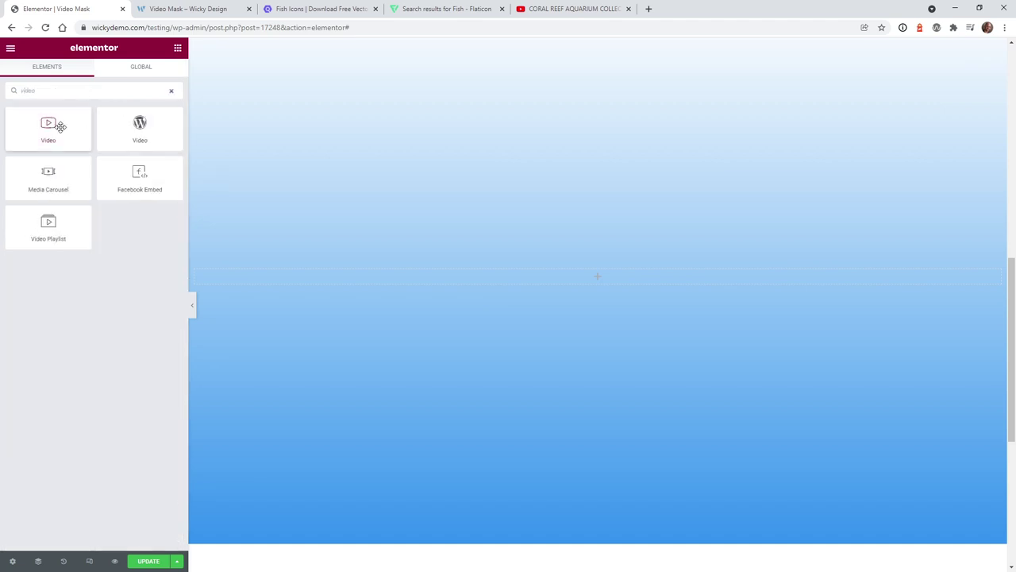
drag(61, 126, 380, 275)
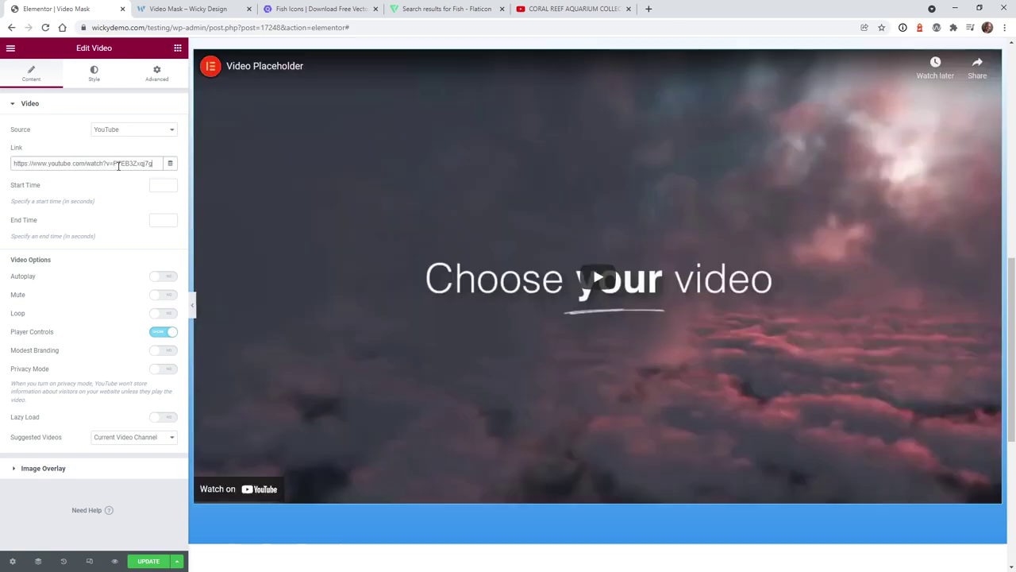
scroll(605, 274, up, 3)
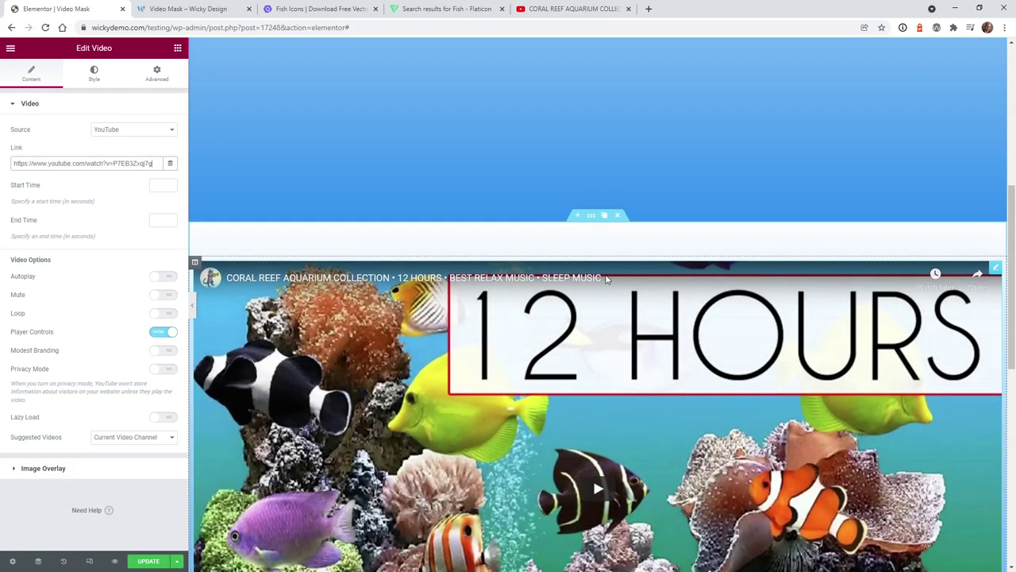
scroll(450, 335, down, 2)
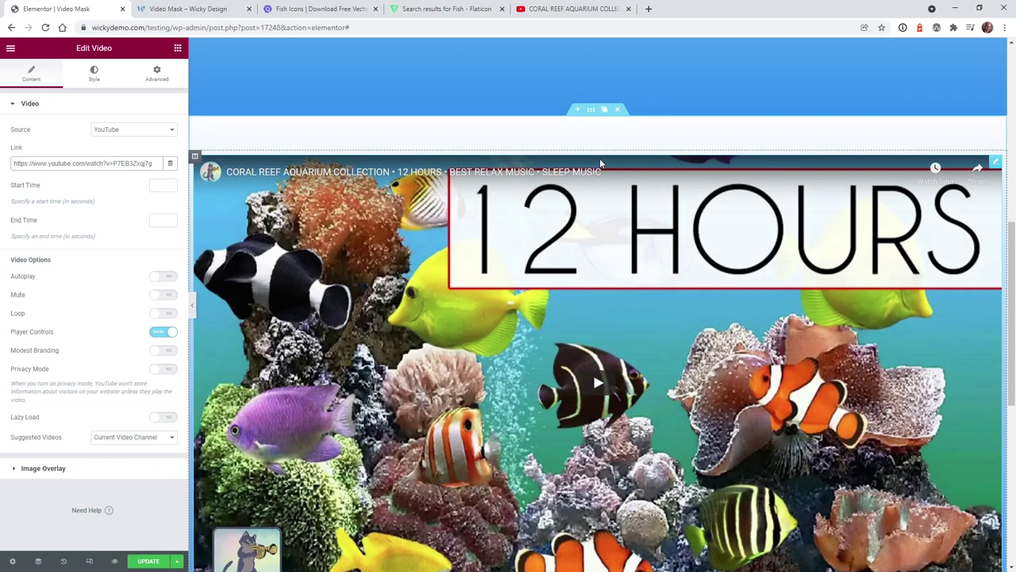
Step: Review the section's layout settings and configure the new video with start time 20, Autoplay and Mute on, and Player Controls hidden
click(591, 113)
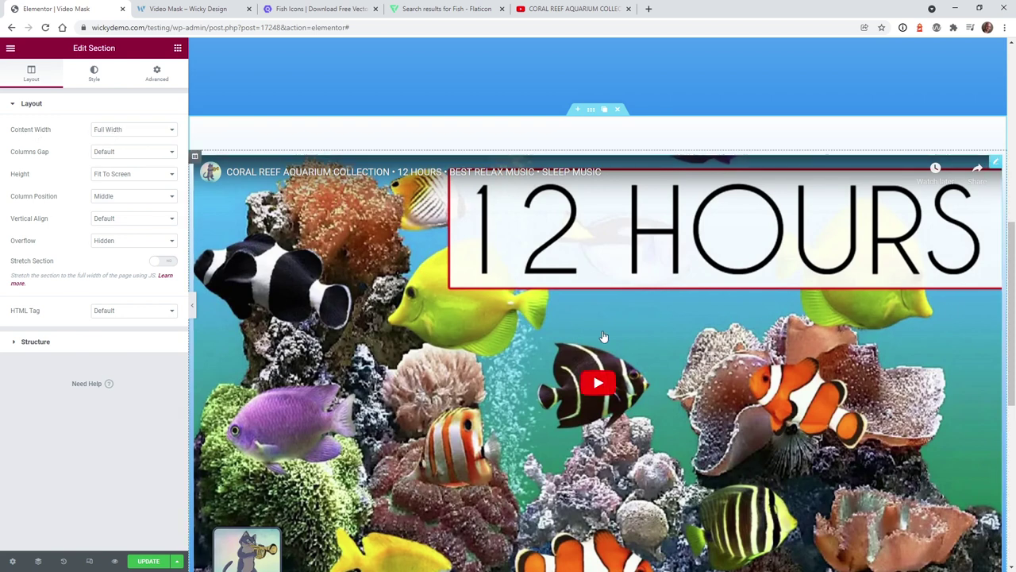
click(996, 163)
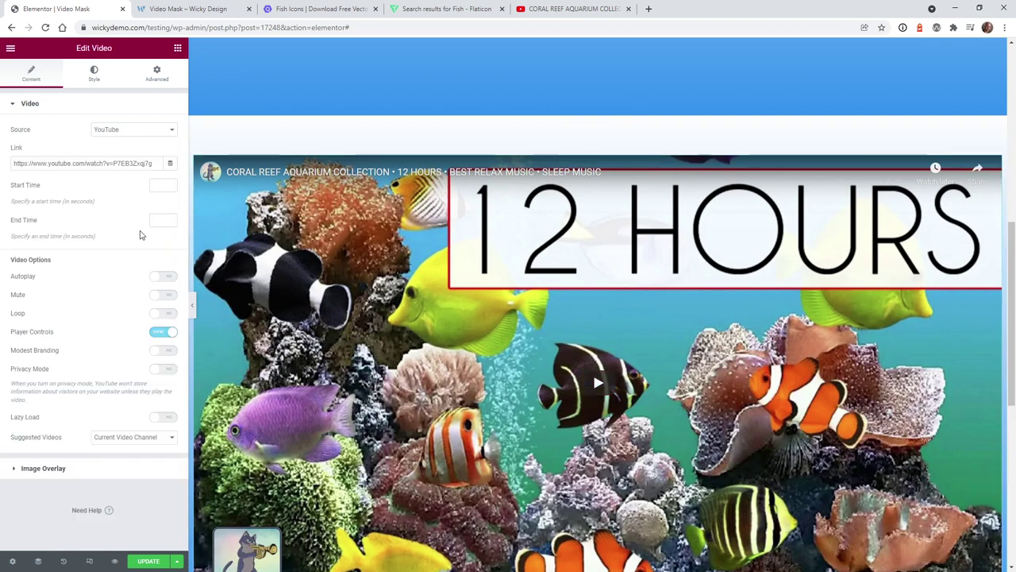
click(150, 187)
text(20)
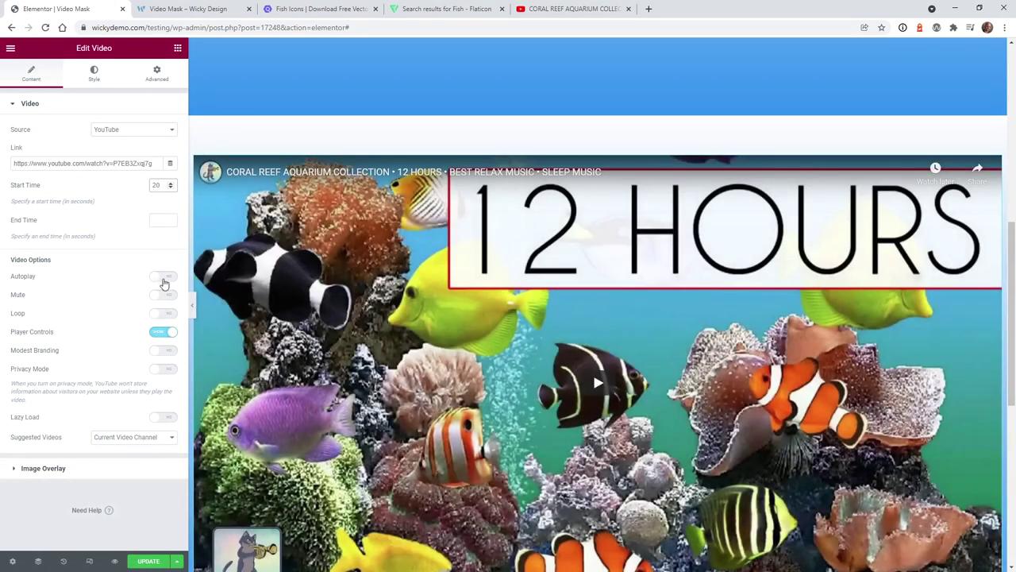
click(163, 282)
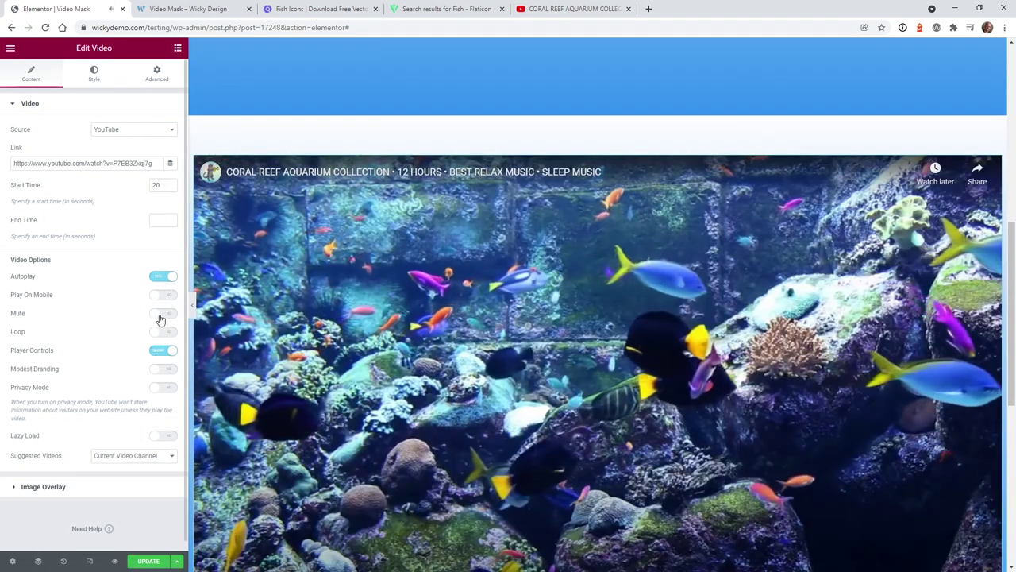
click(159, 316)
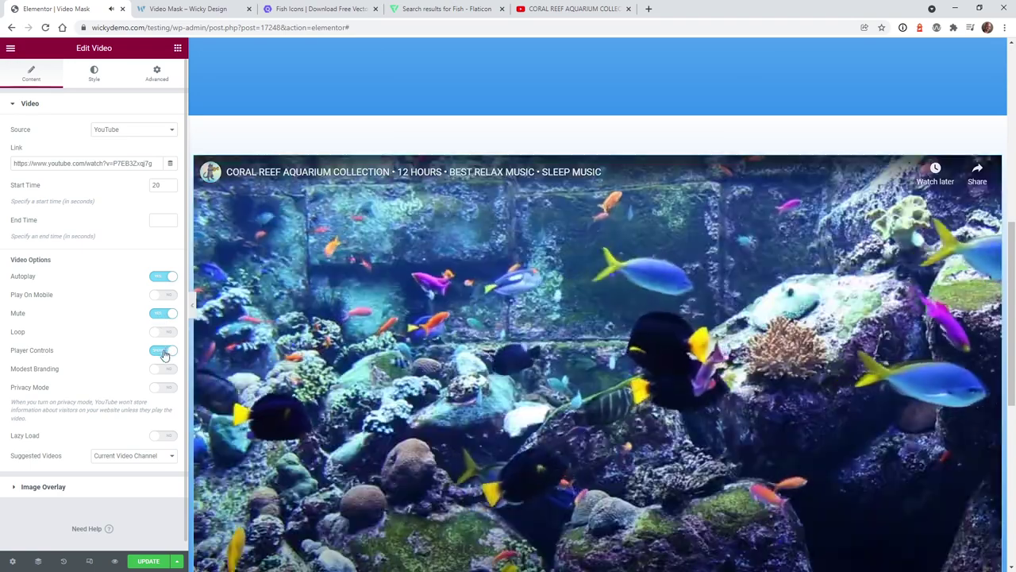
click(164, 351)
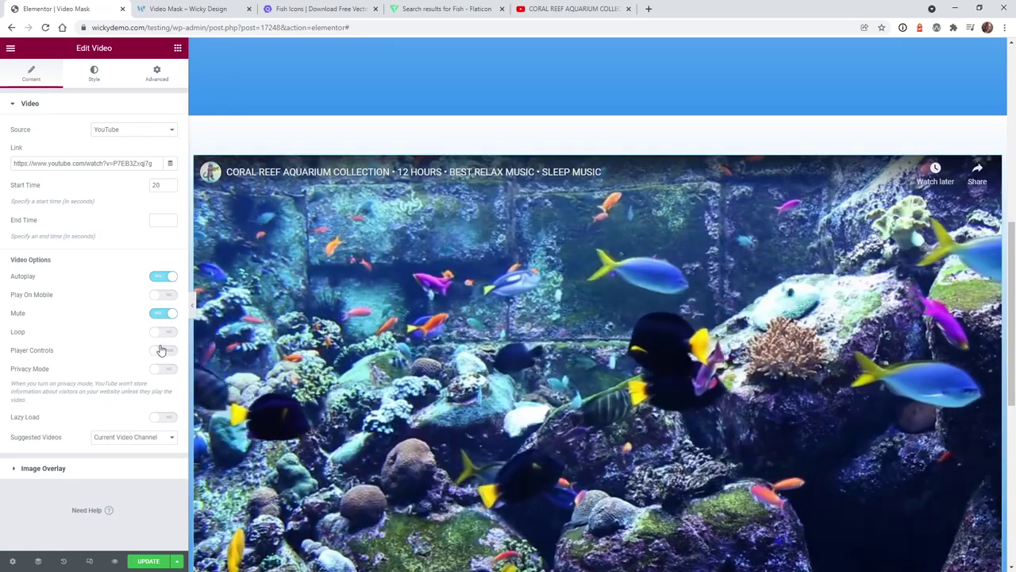
Step: Turn on the new video's mask with a Custom shape using aquarium-fishes.svg from the media library
click(152, 79)
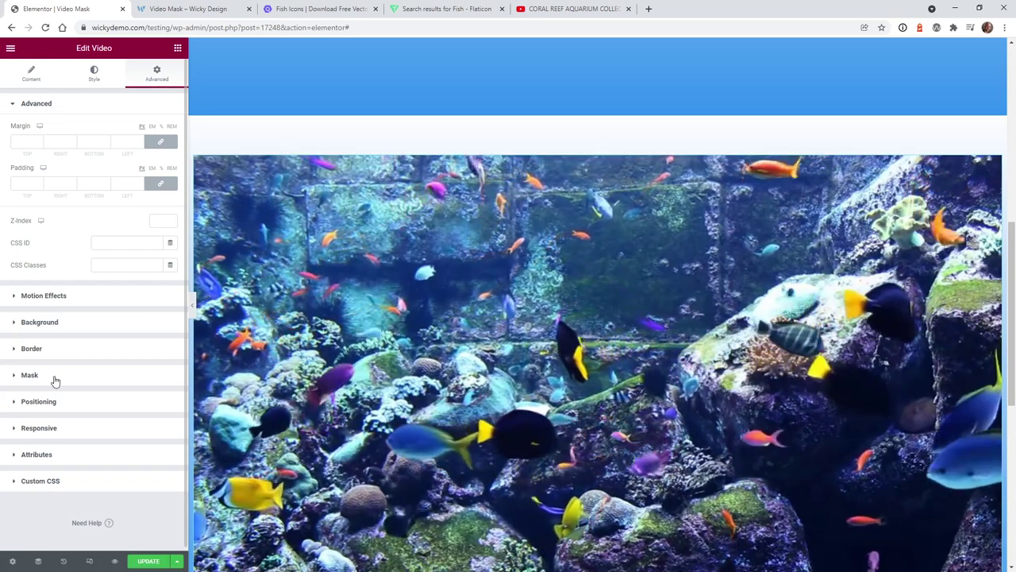
click(55, 380)
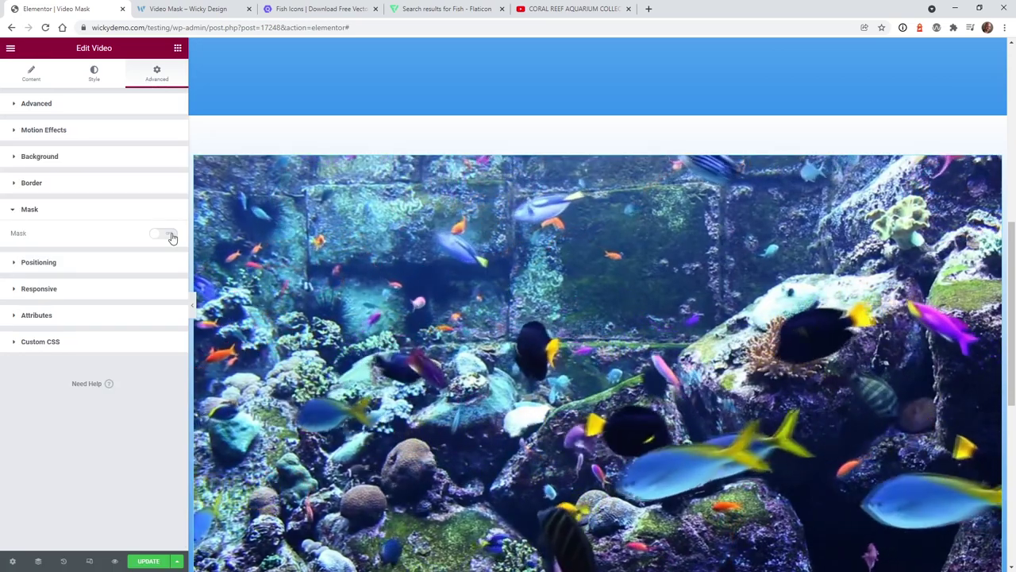
click(167, 233)
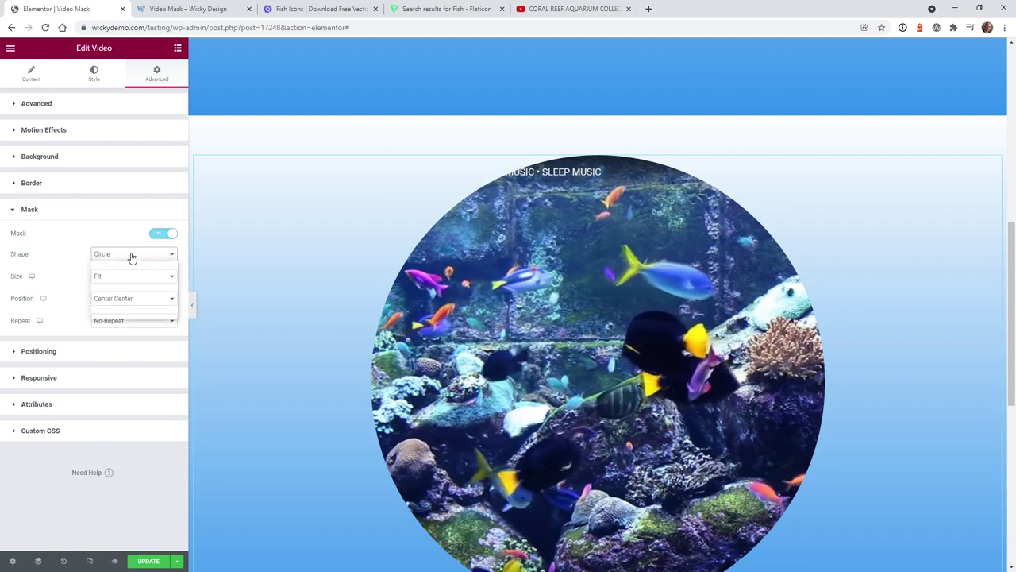
click(121, 313)
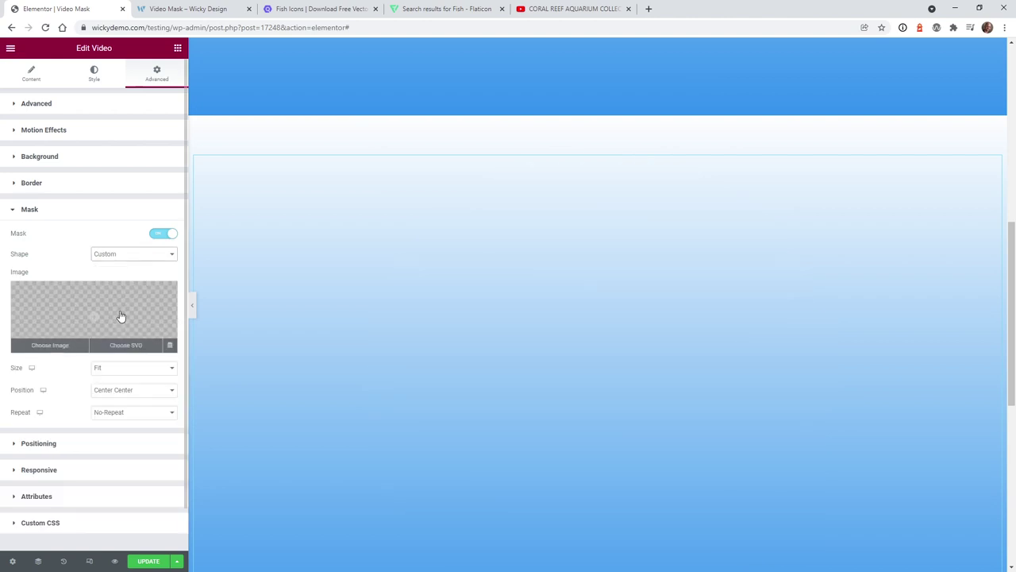
click(71, 310)
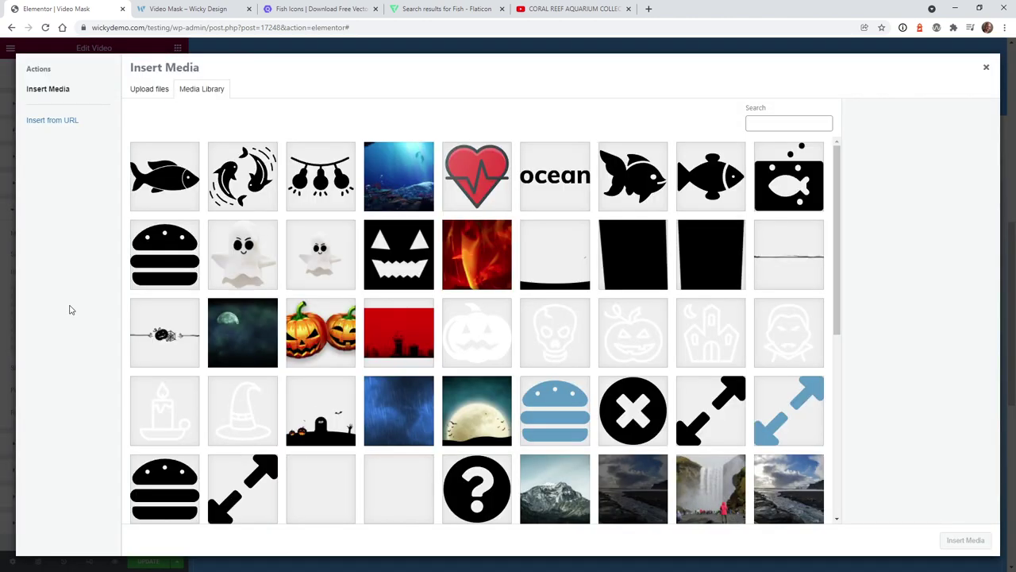
click(164, 183)
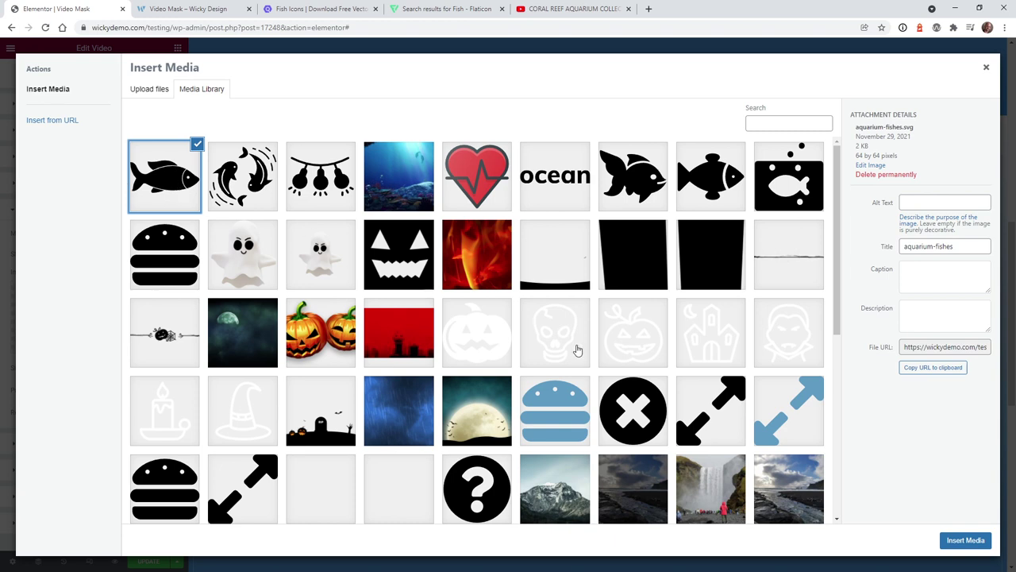
click(964, 541)
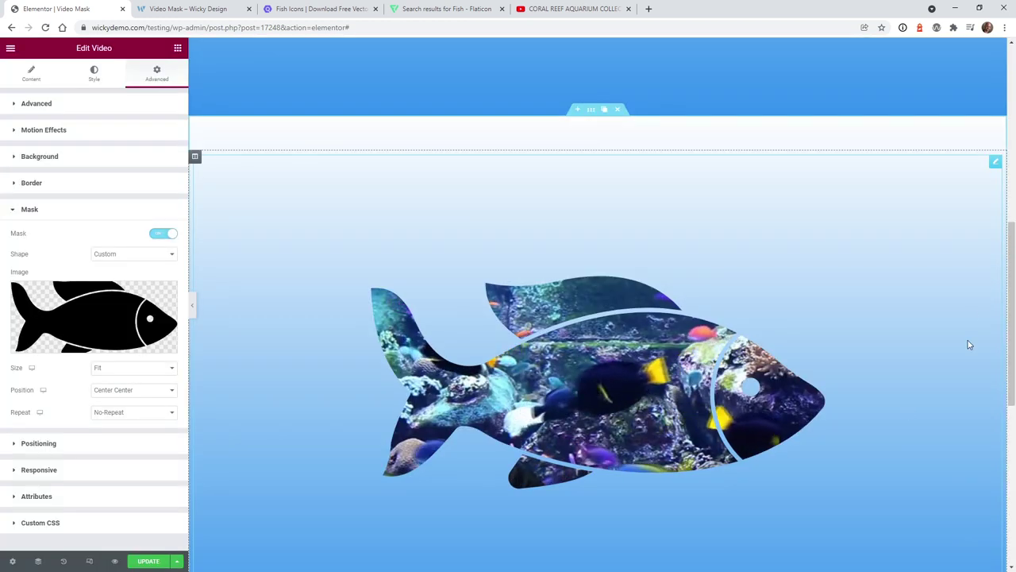
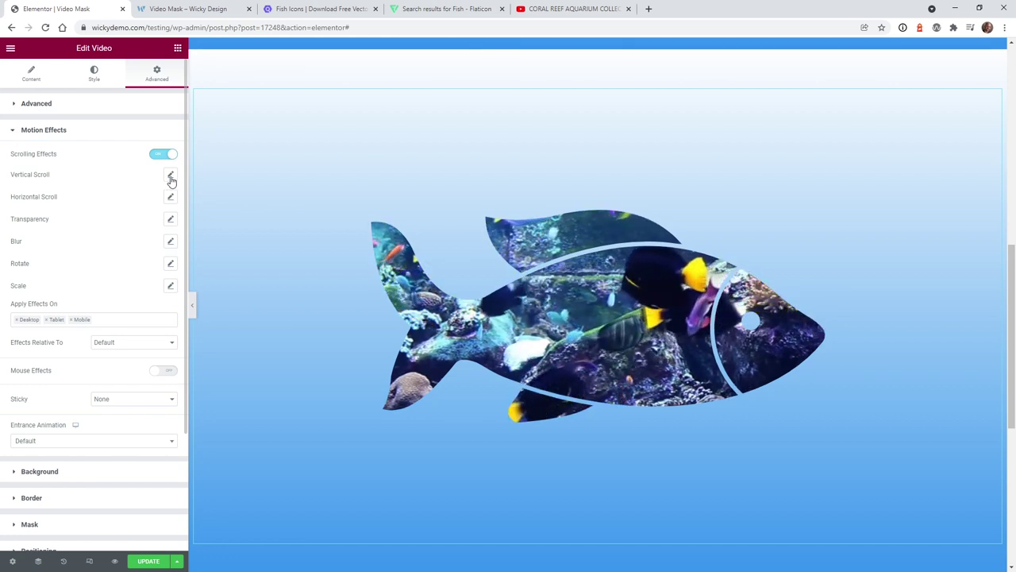
Step: Enable Vertical Scroll on the fish video with direction Down, speed 6.1 and viewport 11% to 86%, checking the motion on the page
click(171, 176)
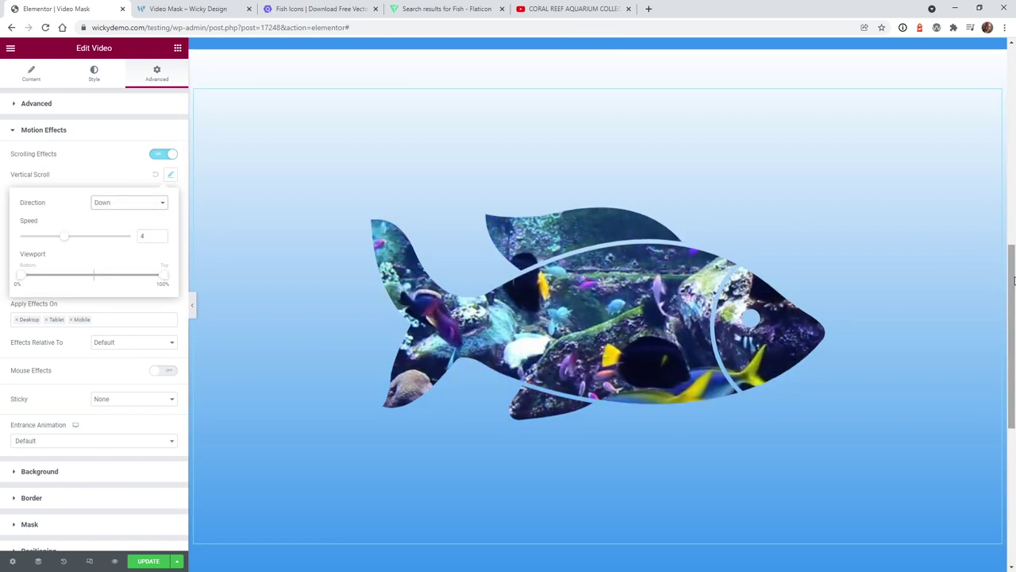
scroll(997, 217, up, 2)
scroll(998, 216, up, 2)
scroll(991, 193, down, 5)
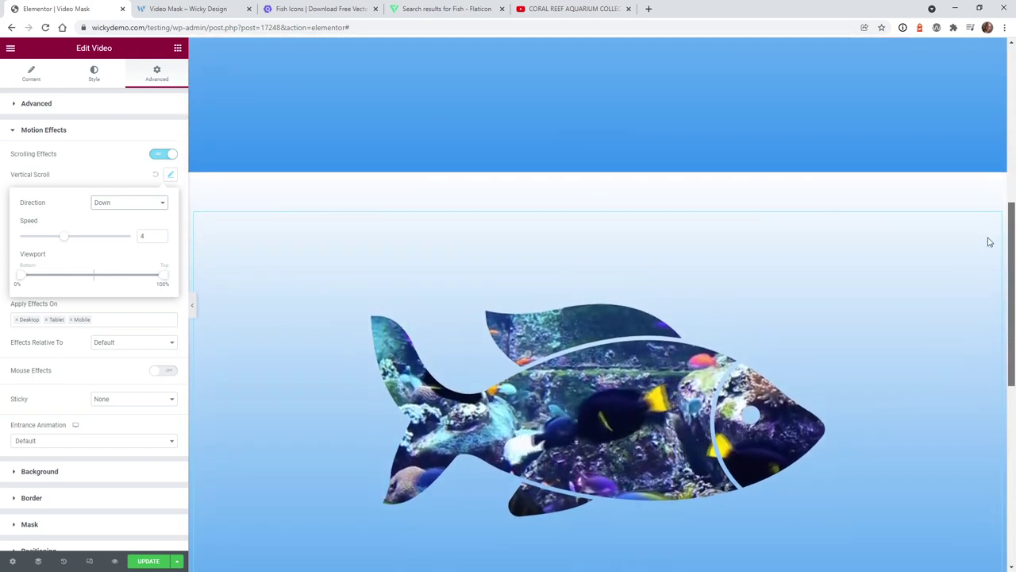
scroll(988, 317, down, 2)
scroll(981, 294, up, 3)
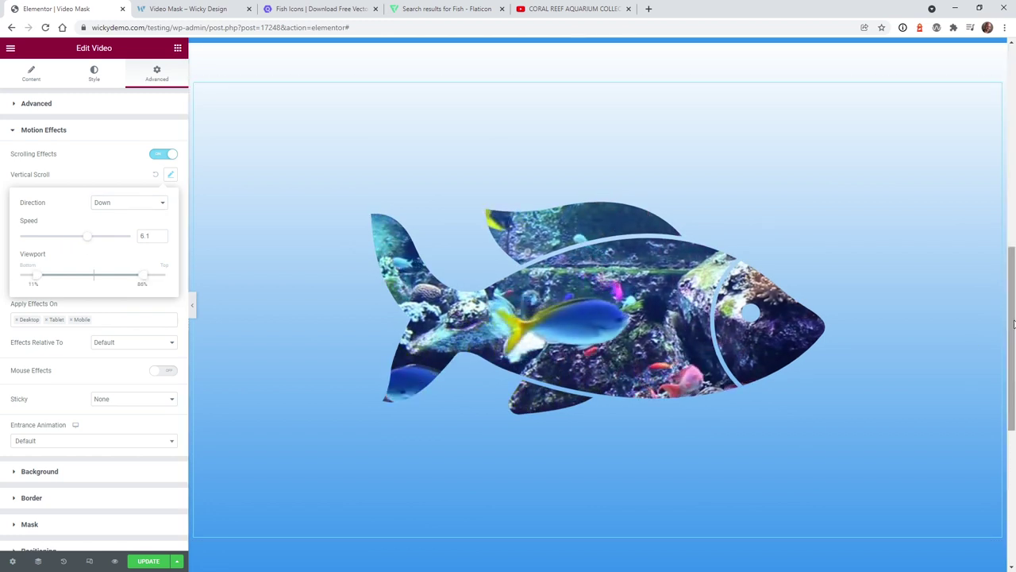
scroll(1011, 309, up, 2)
scroll(999, 277, down, 3)
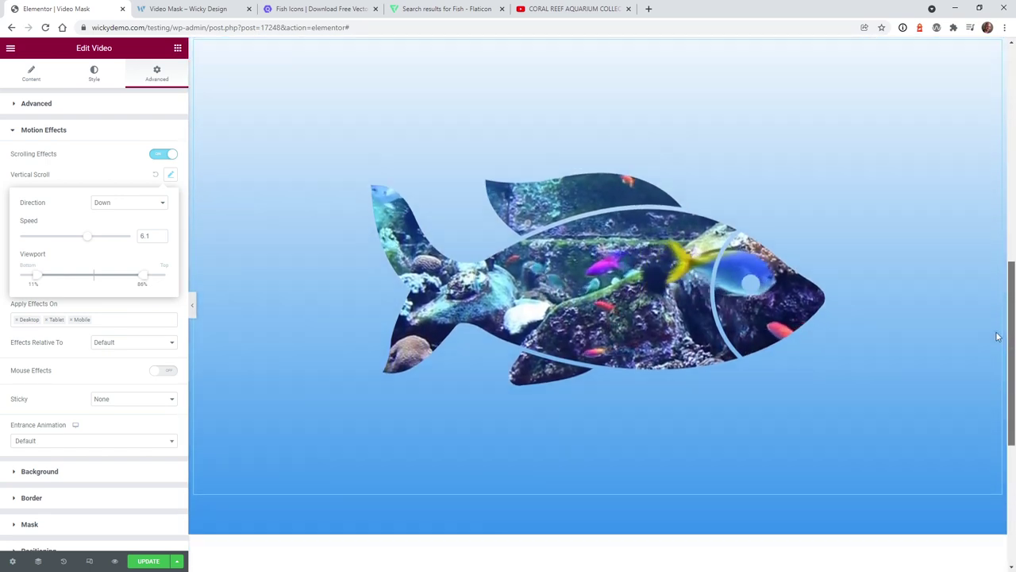
scroll(999, 330, up, 1)
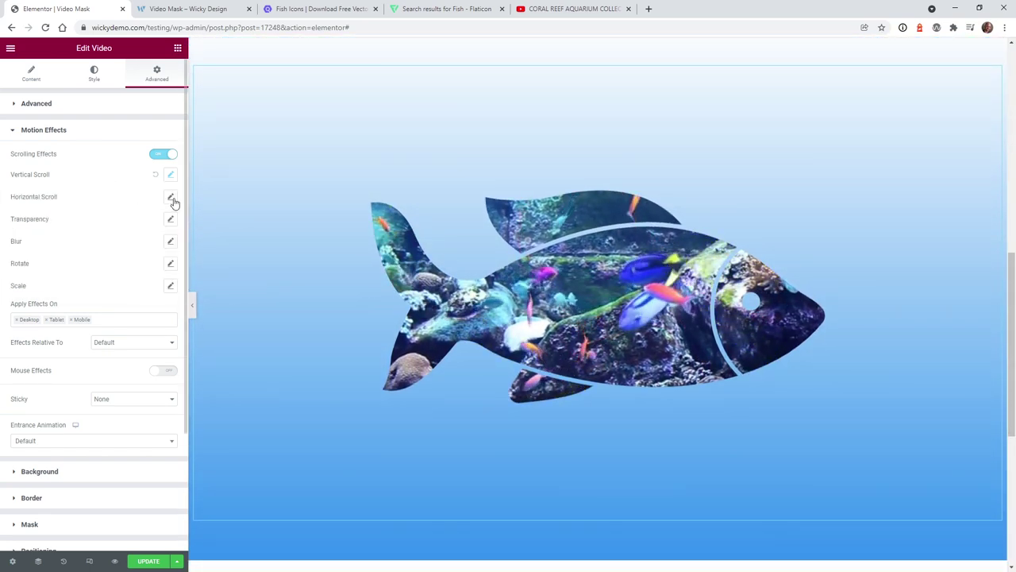
Step: Enable Horizontal Scroll on the fish video with direction To Left and speed 4, and check its movement while scrolling the page
click(170, 199)
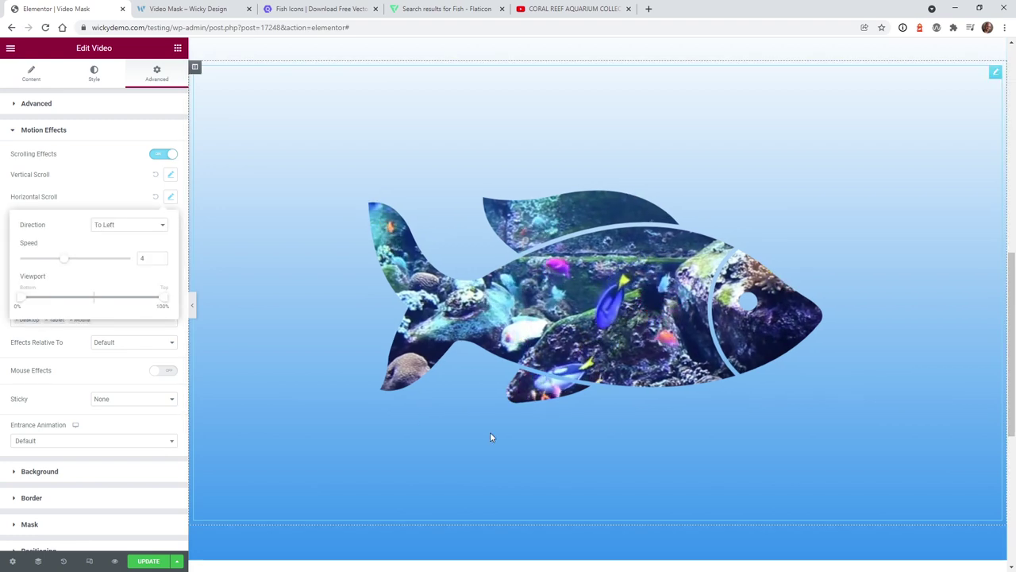
scroll(991, 299, up, 3)
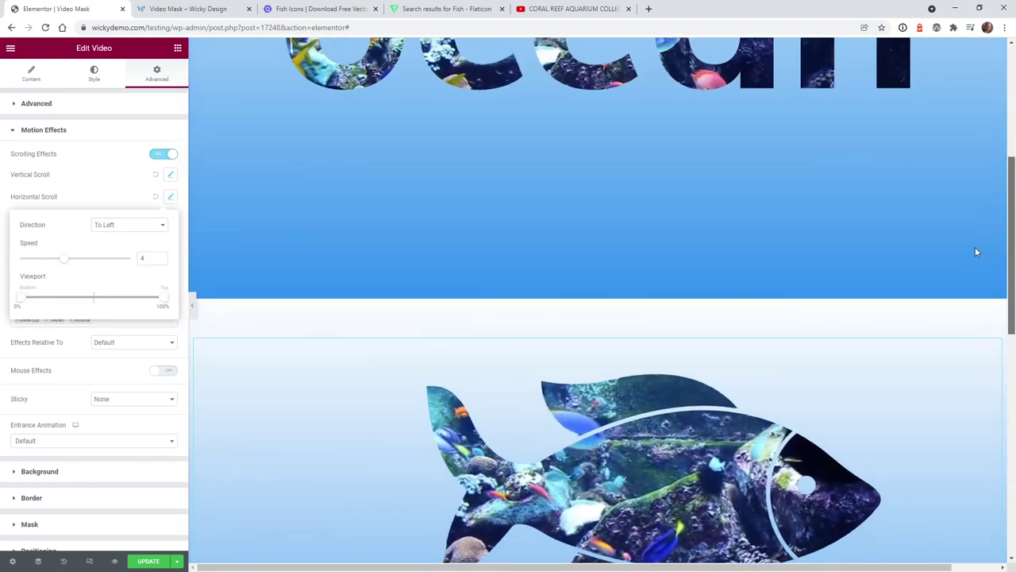
scroll(976, 249, down, 2)
scroll(987, 368, down, 4)
scroll(984, 386, up, 3)
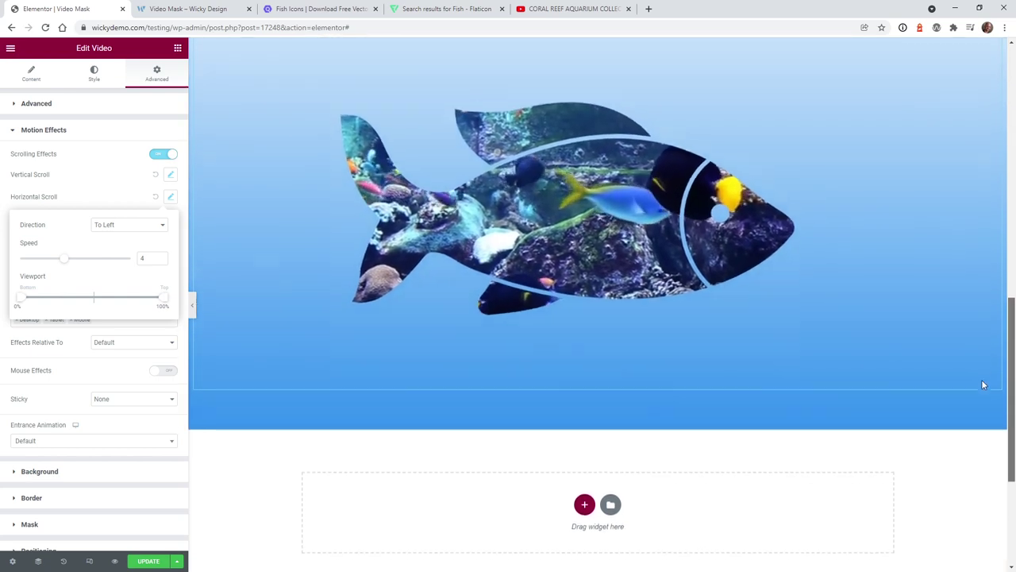
scroll(961, 341, up, 1)
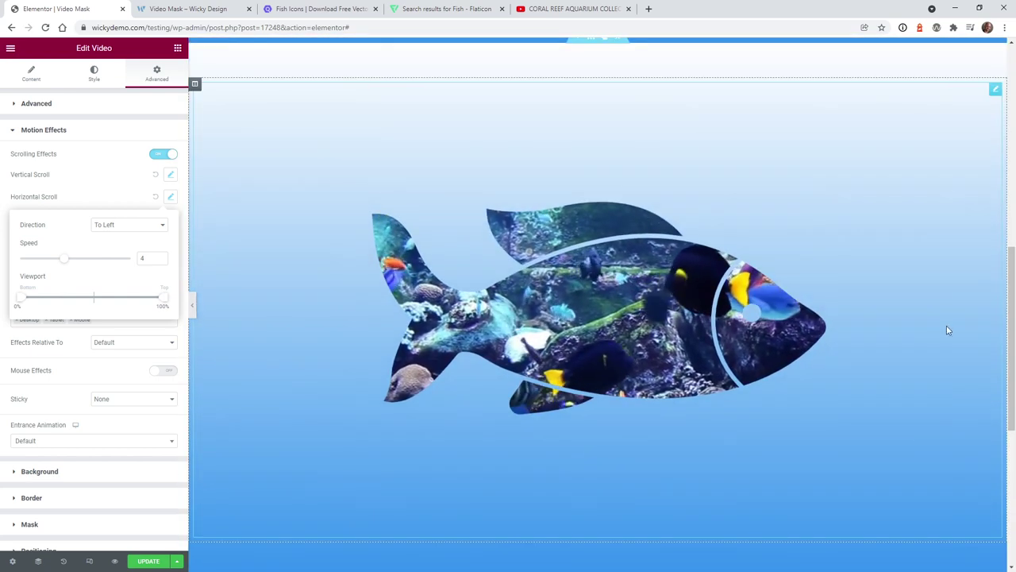
Step: Set the fish's Horizontal Scroll to To Right, speed 6.1 and viewport 17% to 85%, and preview the motion at full page width
click(105, 245)
scroll(977, 260, up, 3)
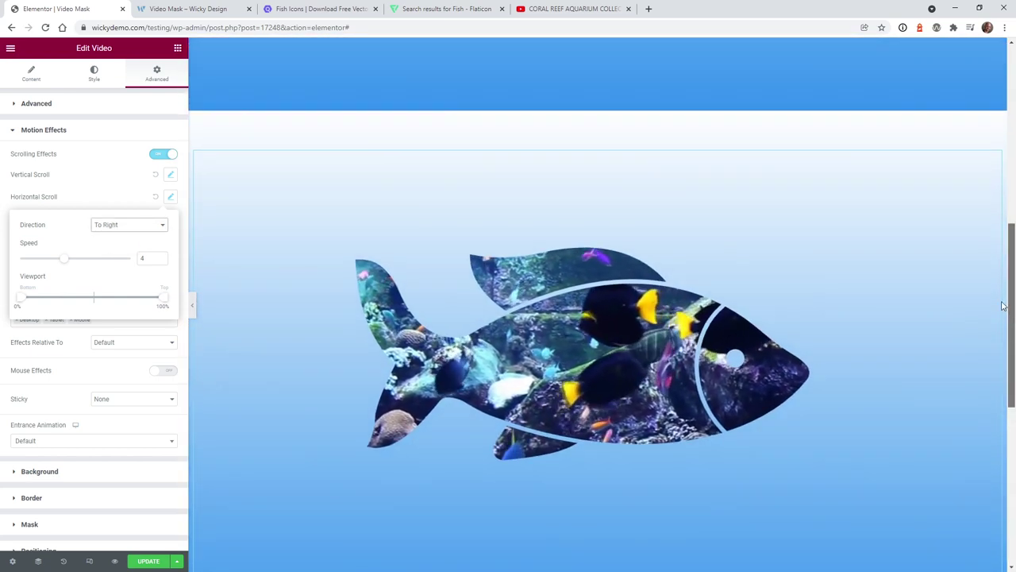
scroll(978, 260, down, 3)
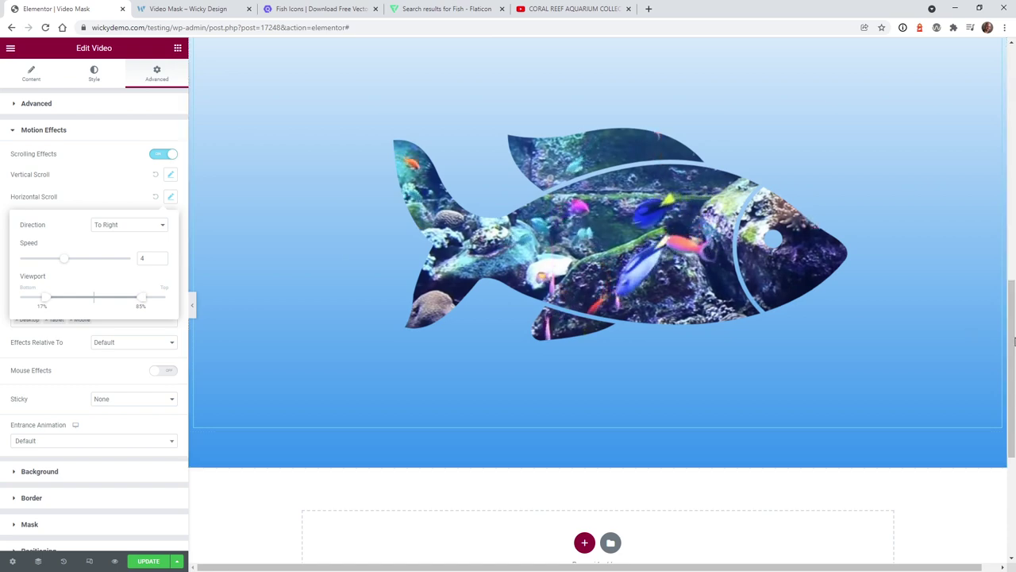
drag(1015, 342, 1014, 431)
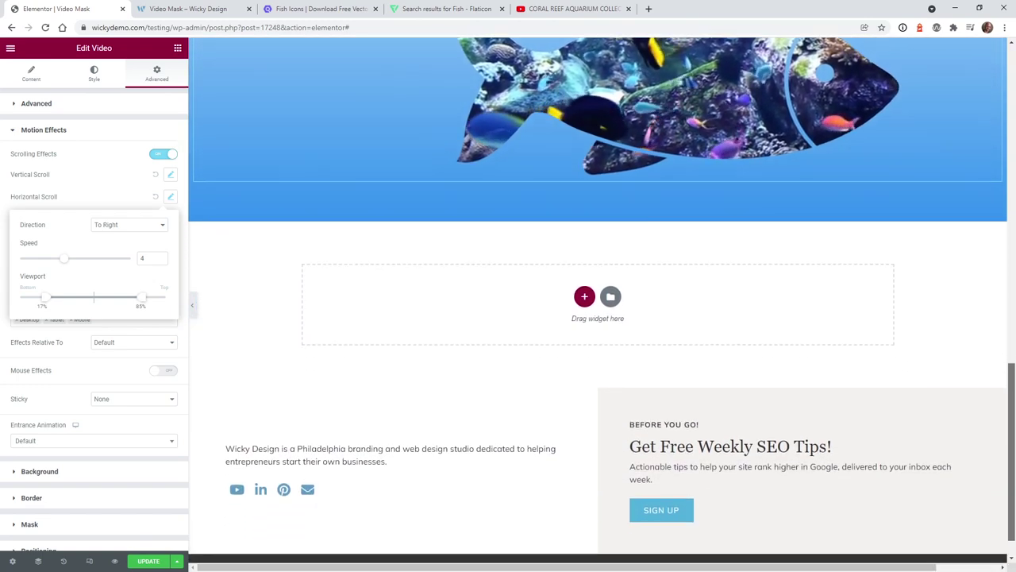
scroll(258, 294, up, 5)
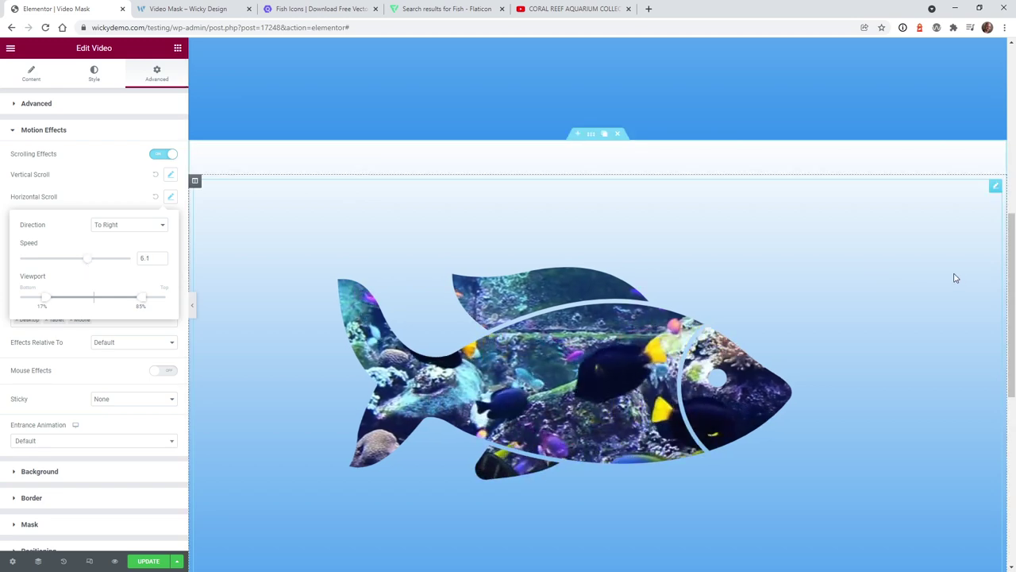
drag(1013, 277, 349, 363)
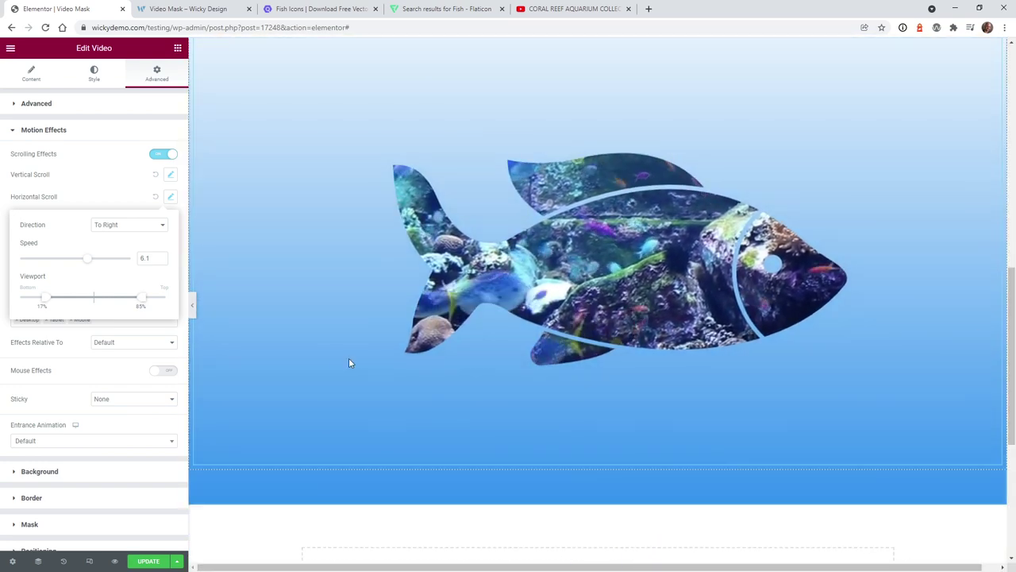
click(191, 307)
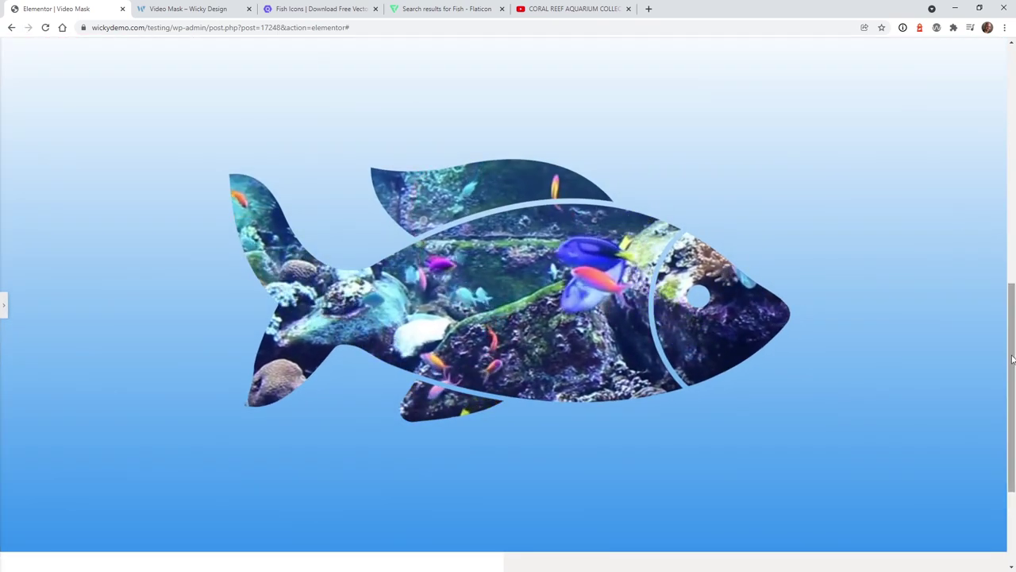
drag(1010, 362, 1012, 418)
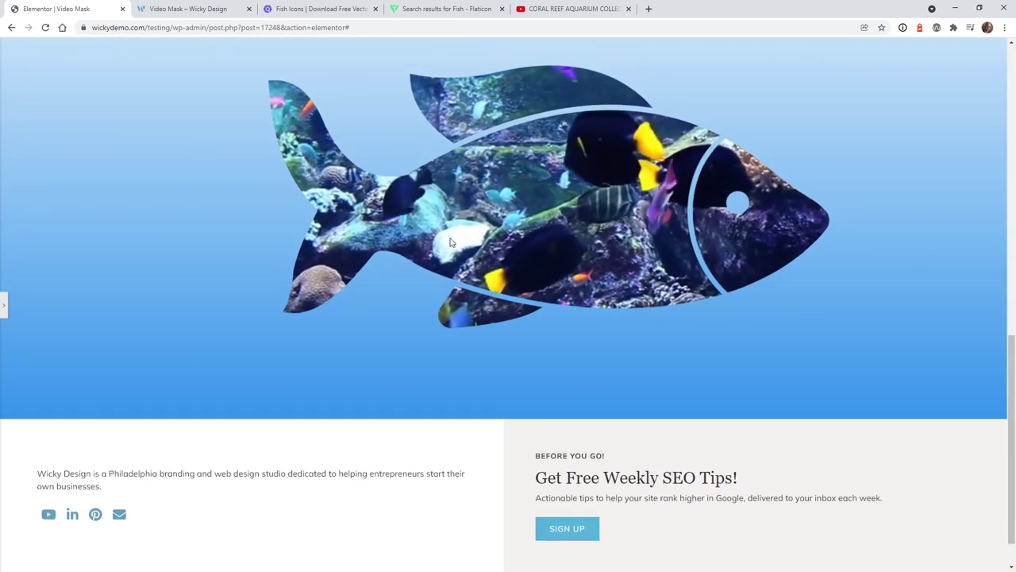
click(4, 307)
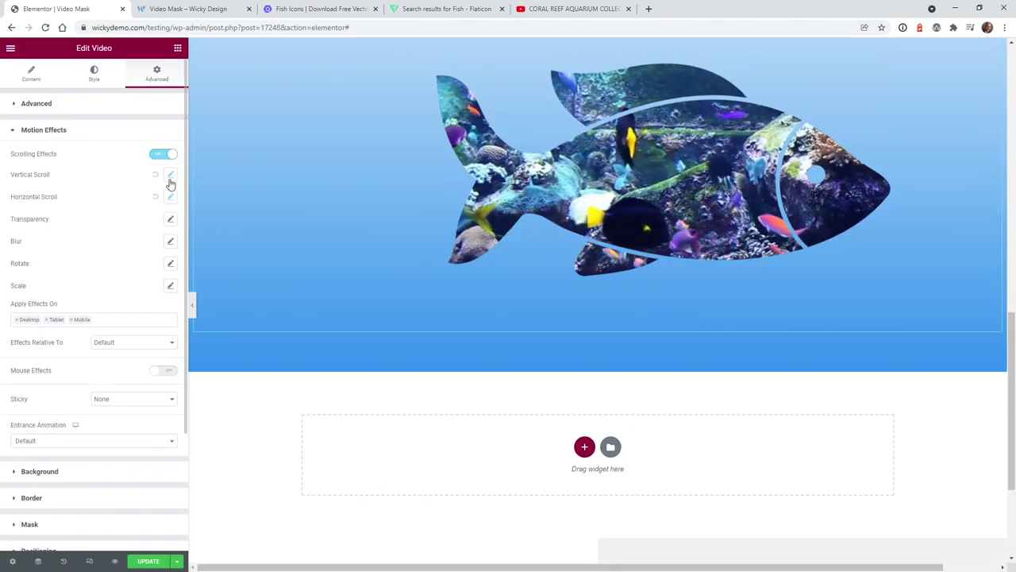
Step: Reduce the fish's Vertical Scroll speed to 0.9 and check the motion on the page
click(171, 176)
drag(88, 242, 27, 238)
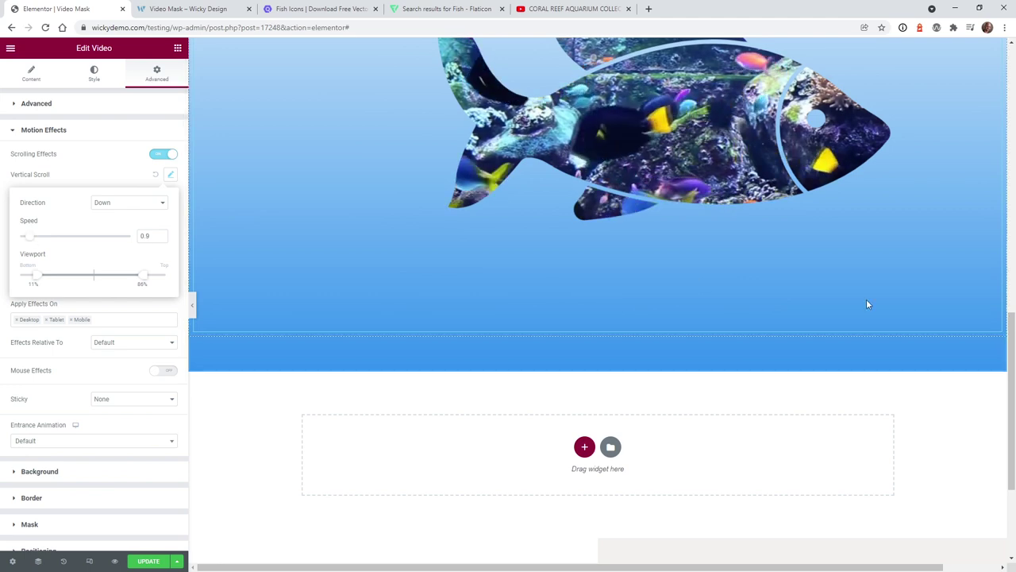
scroll(1000, 352, up, 3)
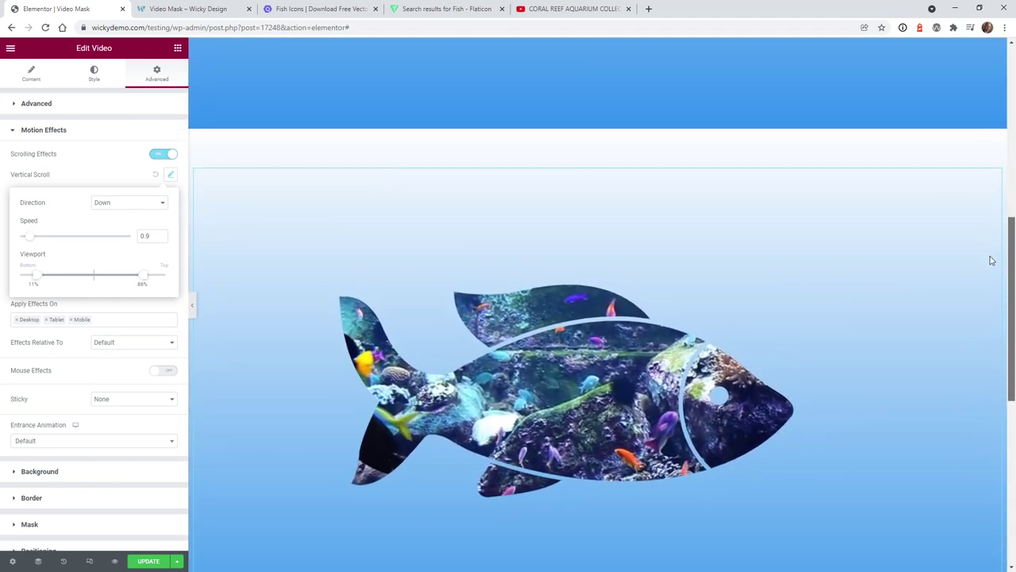
scroll(994, 291, down, 3)
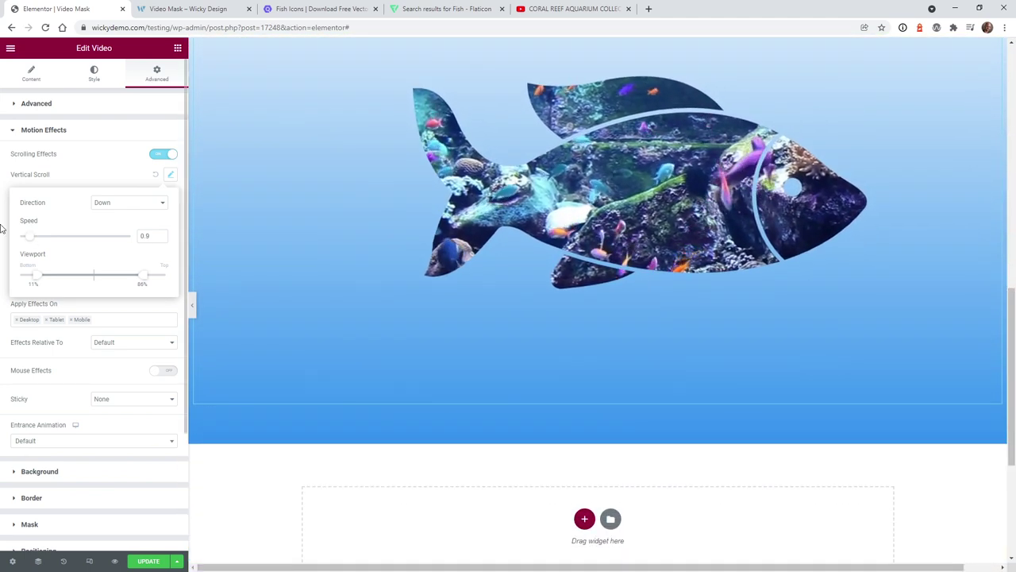
click(170, 176)
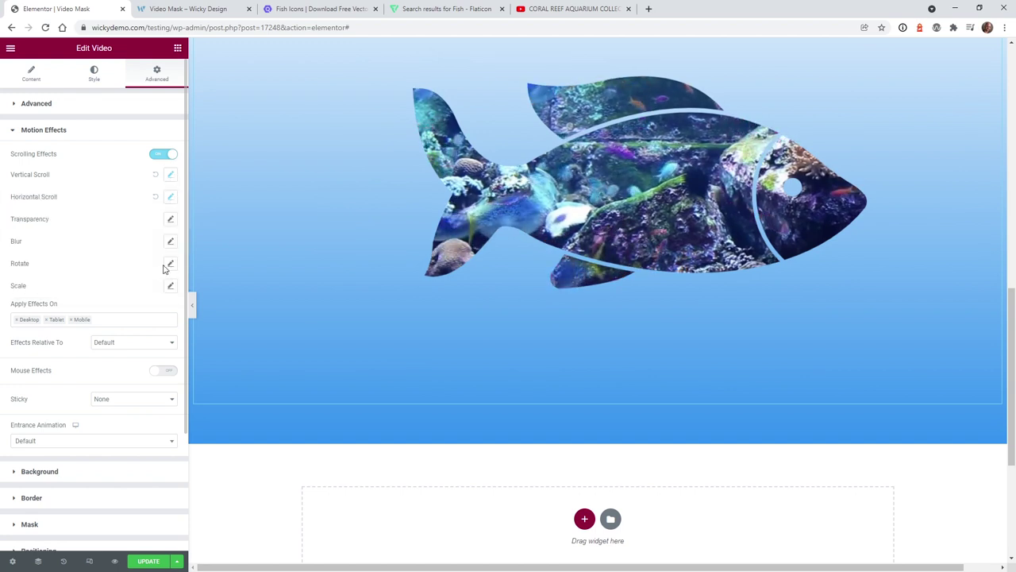
Step: Enable the Rotate effect on the fish with direction To Left and speed 0.6, and preview the page at full width
click(170, 265)
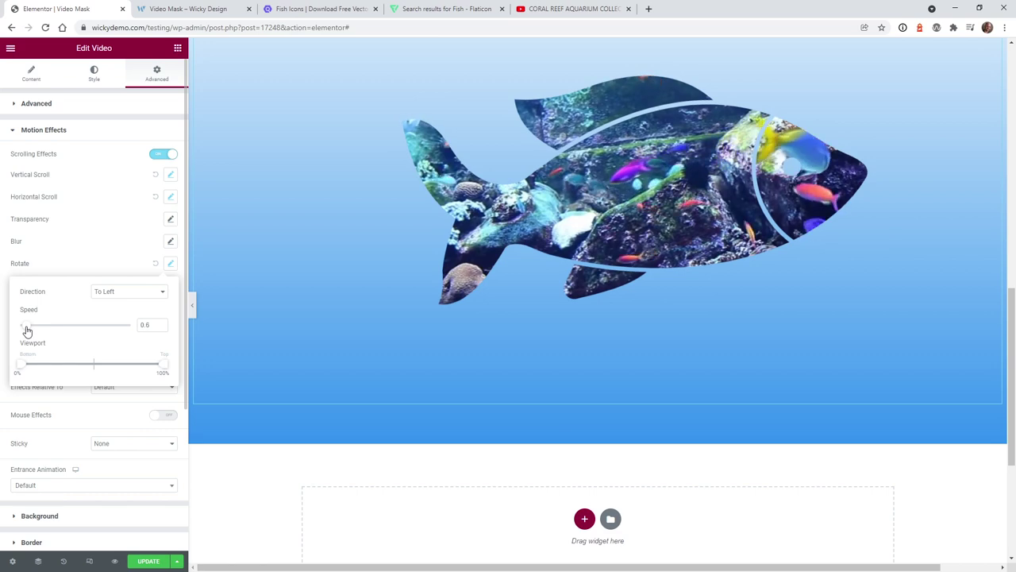
click(192, 307)
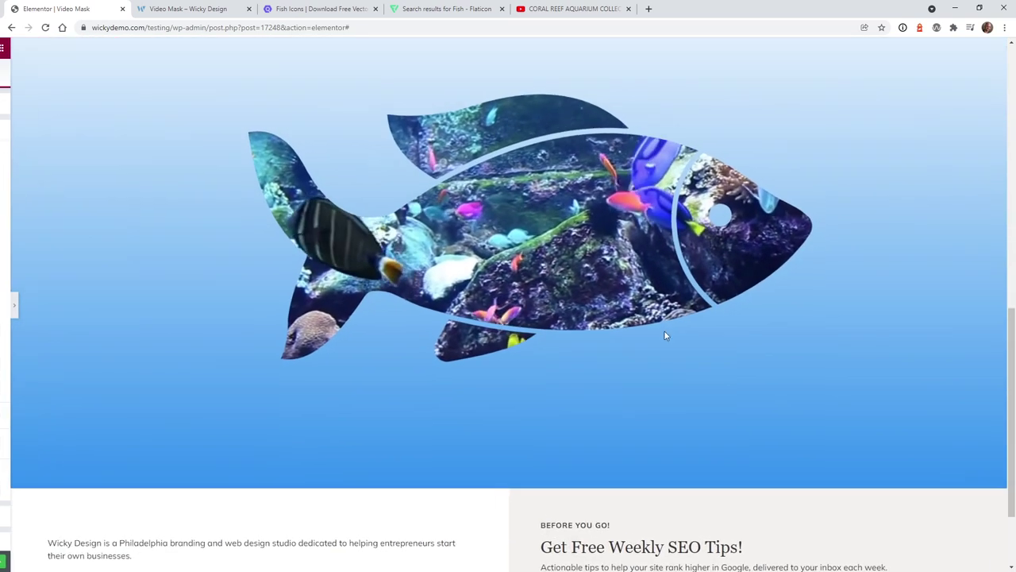
scroll(989, 251, up, 3)
scroll(990, 251, up, 4)
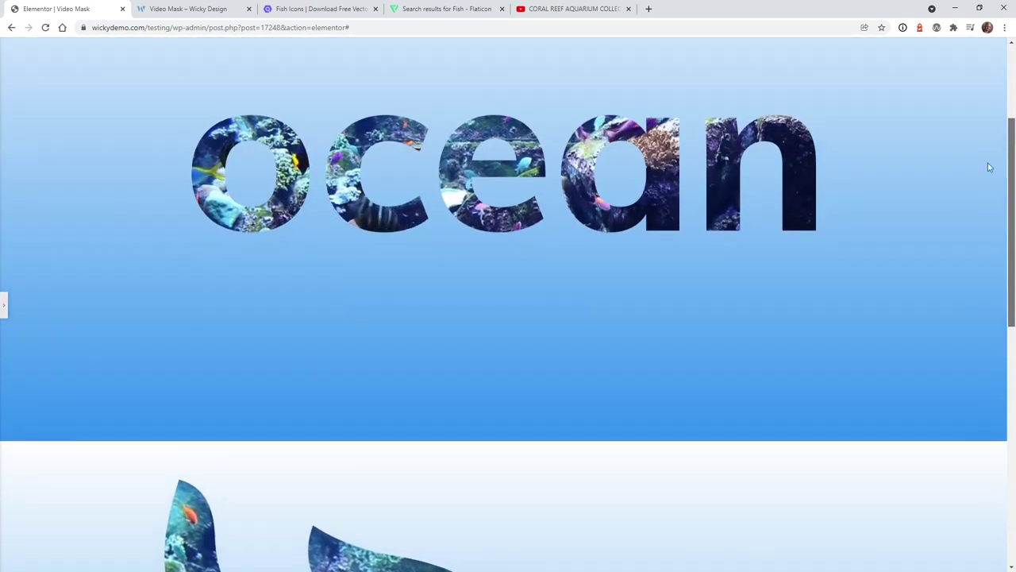
scroll(998, 172, down, 2)
scroll(998, 187, down, 3)
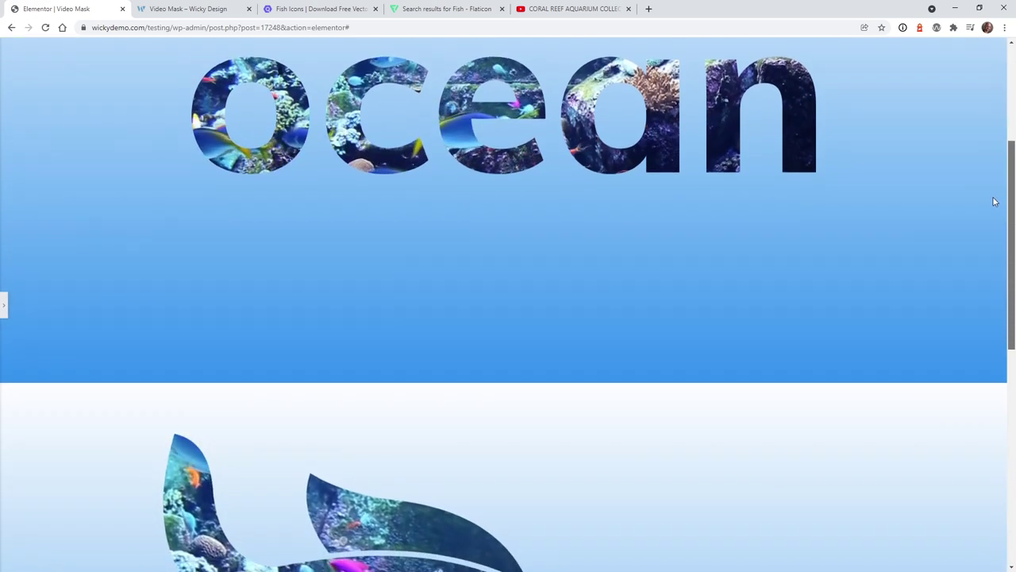
scroll(983, 270, down, 3)
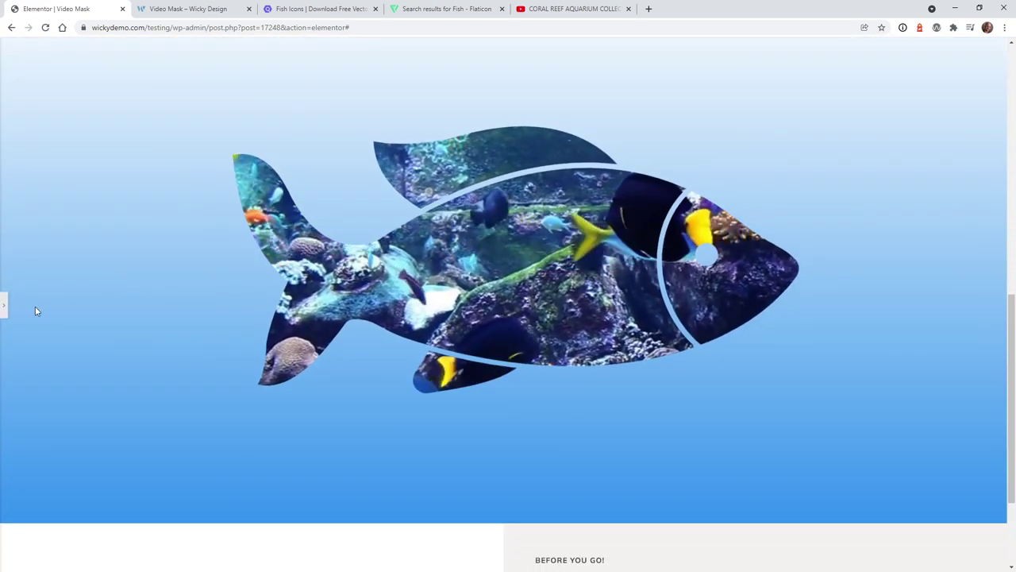
click(4, 307)
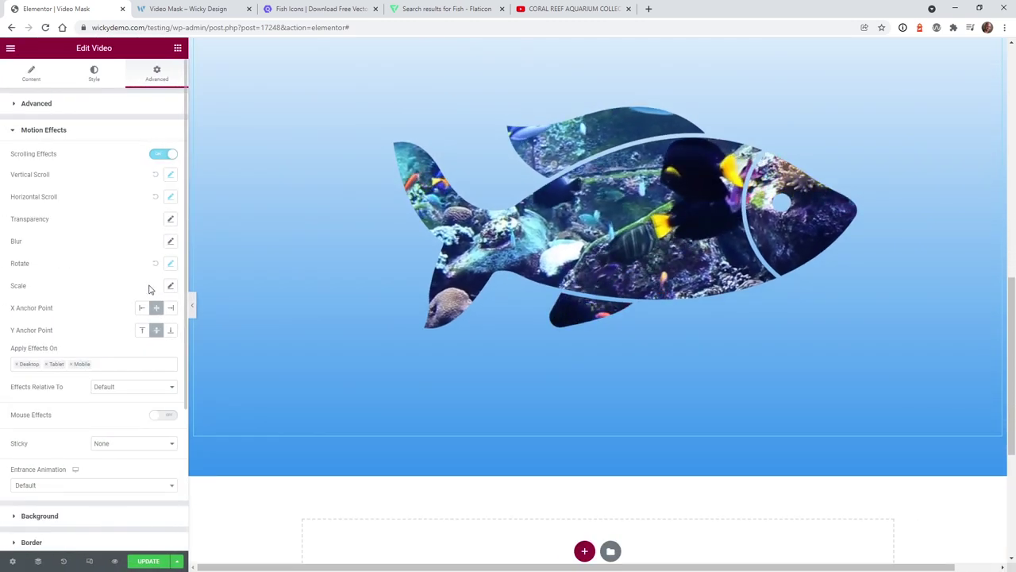
Step: Set the Rotate effect's direction to To Right and its viewport to 17% to 81%, and check the rotation on the page
click(169, 265)
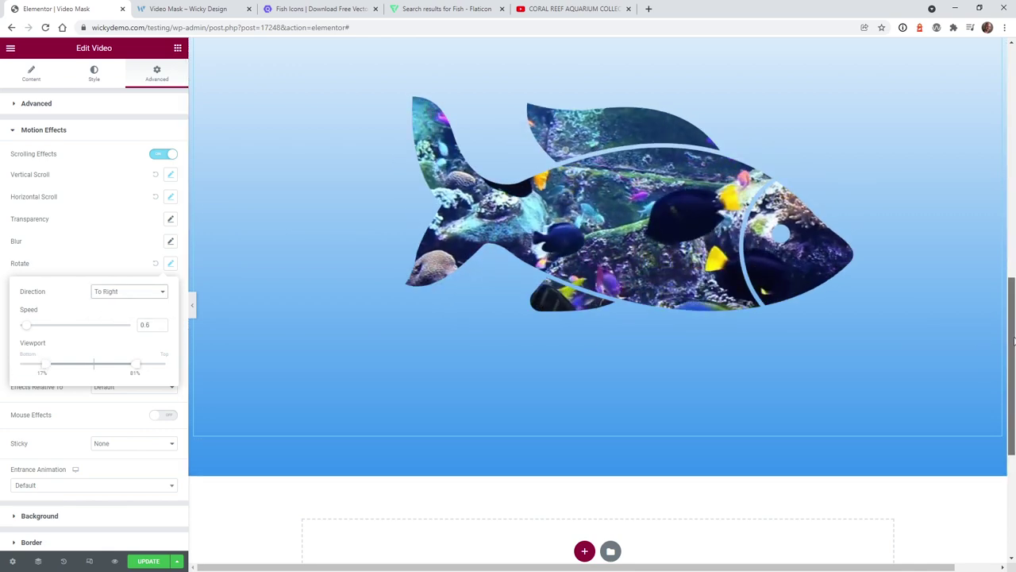
scroll(980, 318, down, 4)
scroll(977, 246, up, 4)
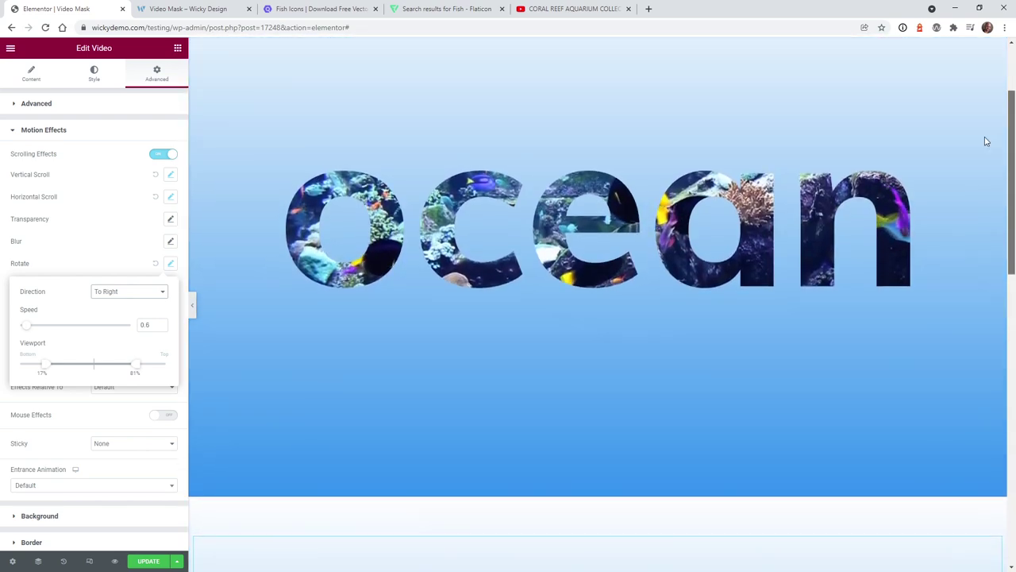
scroll(993, 199, down, 2)
scroll(997, 222, down, 4)
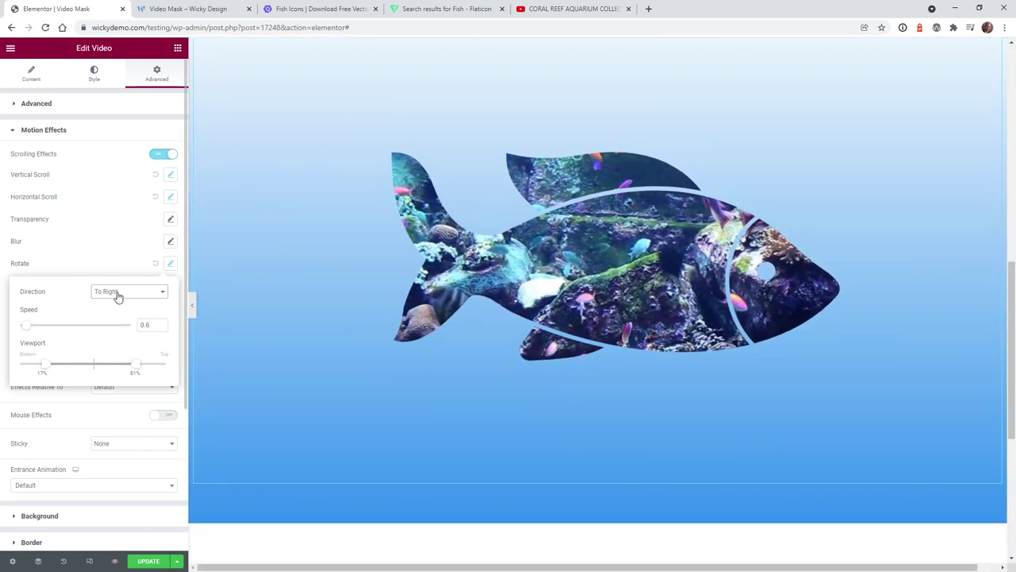
Step: Switch the Rotate direction back to To Left and check the fish's rotation on the page
click(119, 303)
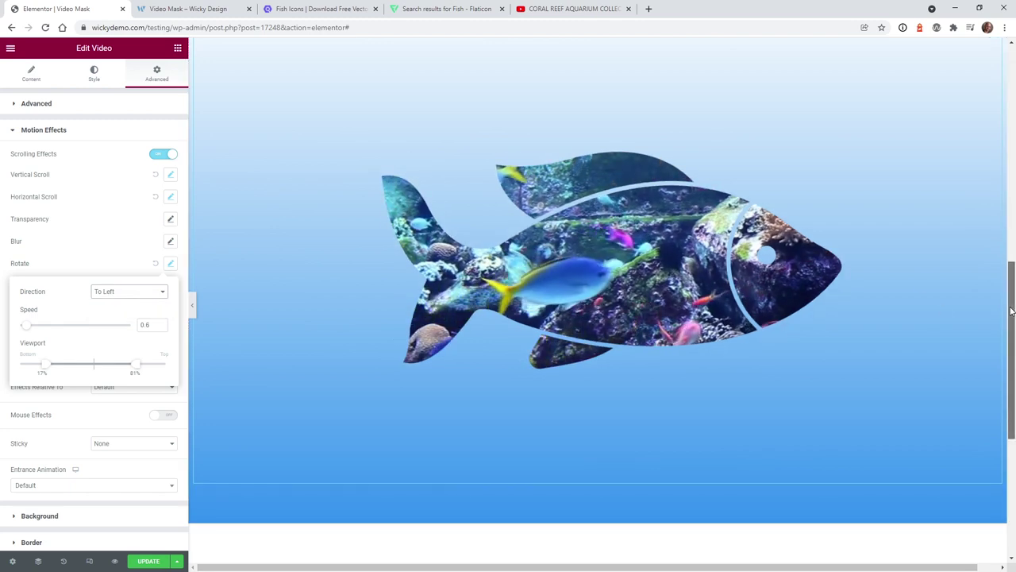
scroll(992, 246, up, 2)
scroll(989, 278, down, 3)
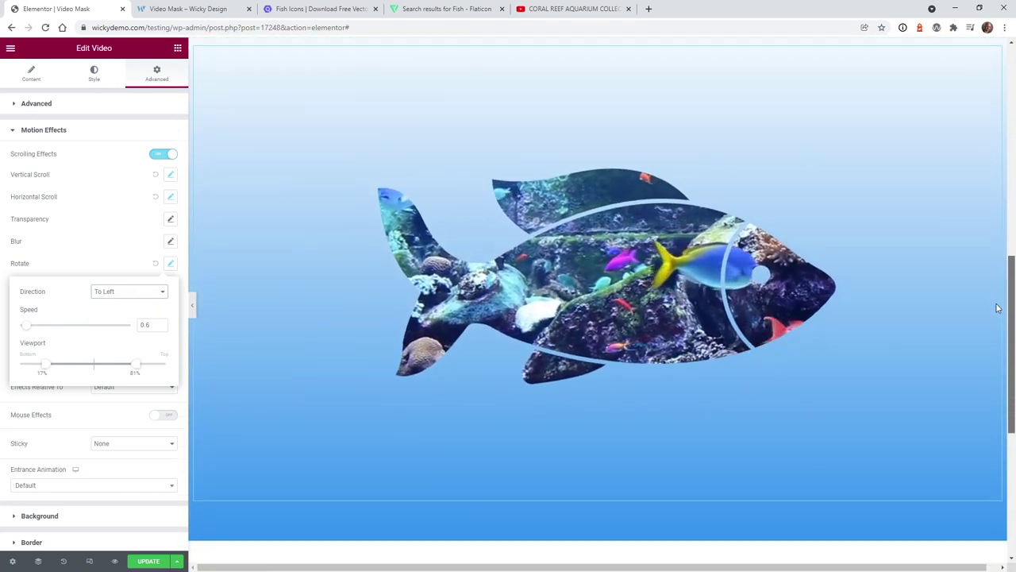
scroll(937, 317, up, 1)
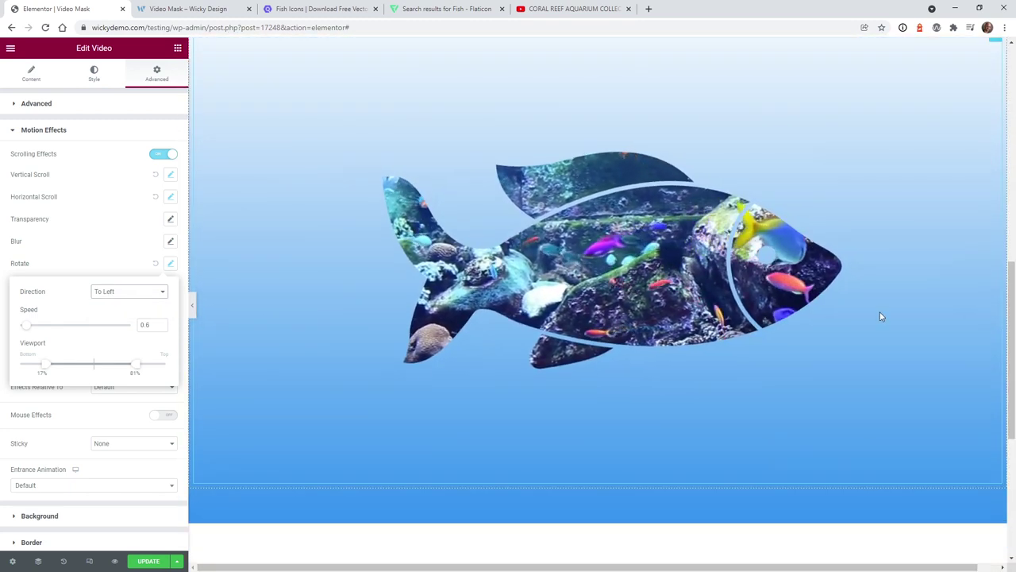
click(170, 266)
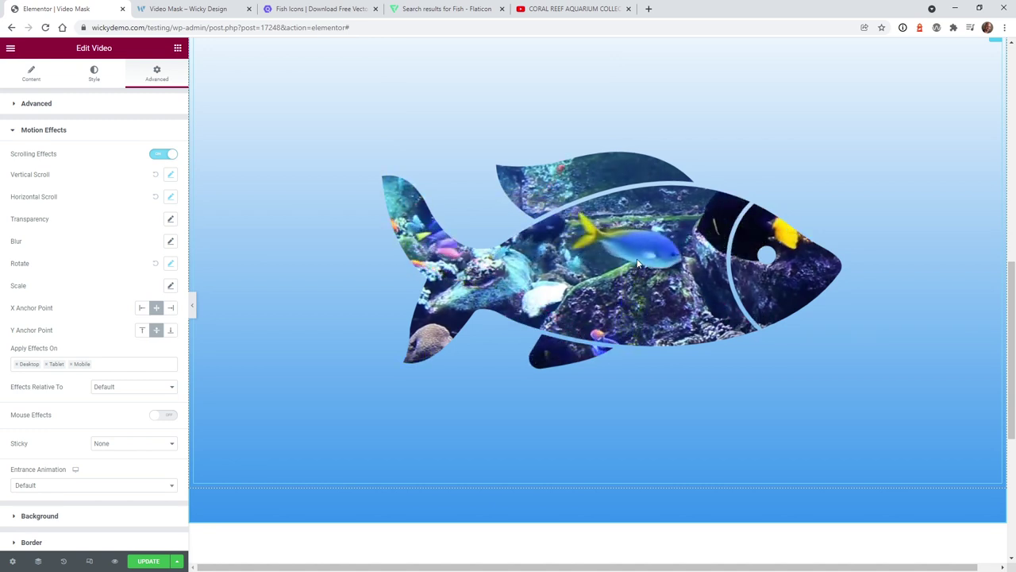
Step: Try the left X anchor point and top Y anchor point on the fish, and check the rotation on the page
click(142, 309)
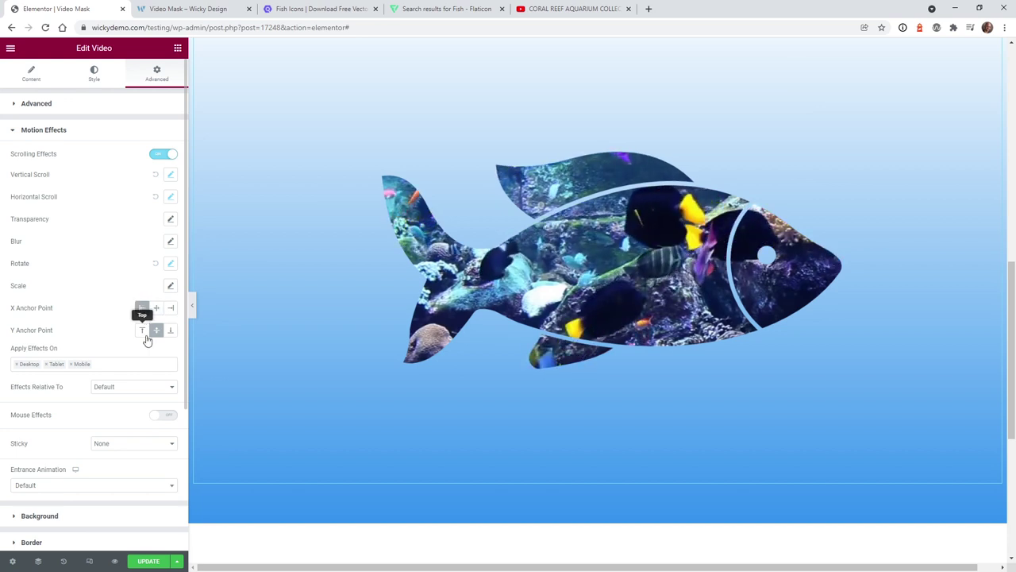
click(146, 334)
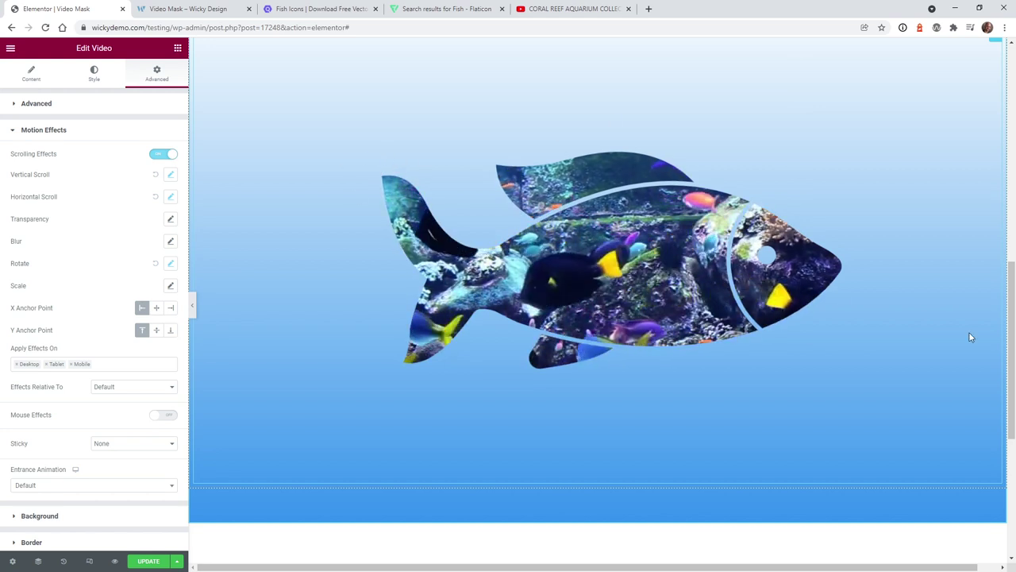
scroll(967, 318, up, 4)
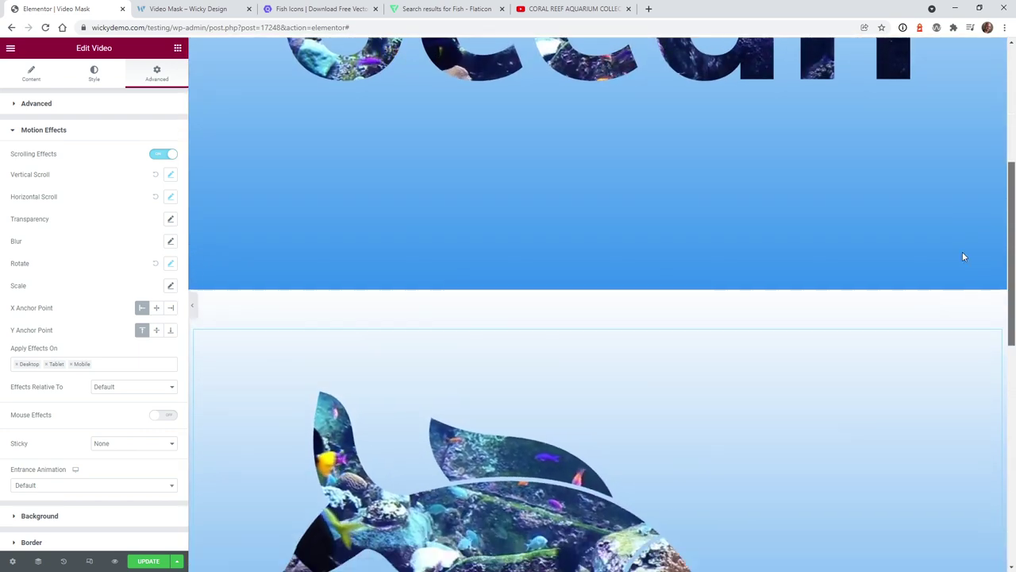
scroll(964, 256, down, 6)
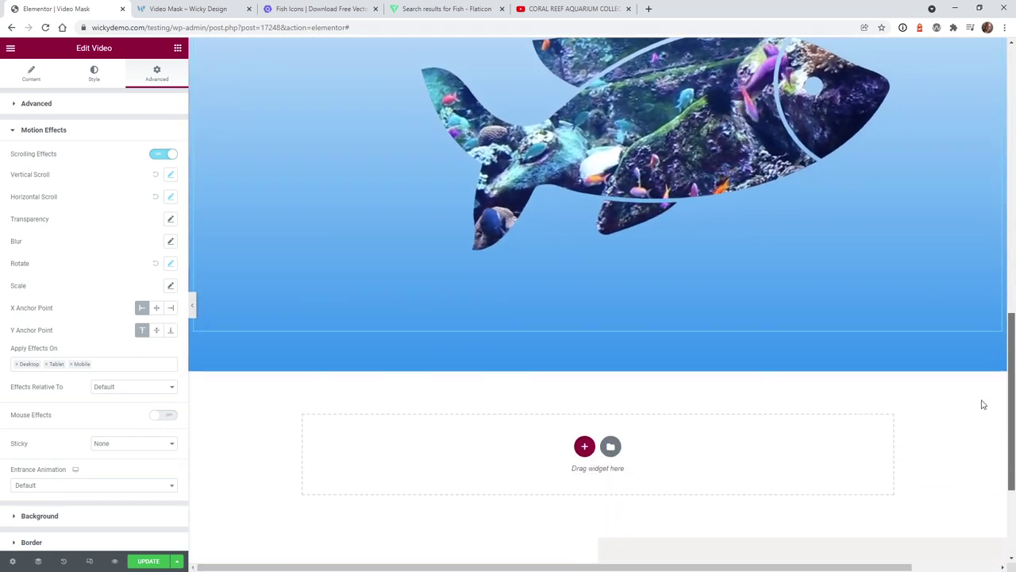
scroll(977, 366, up, 3)
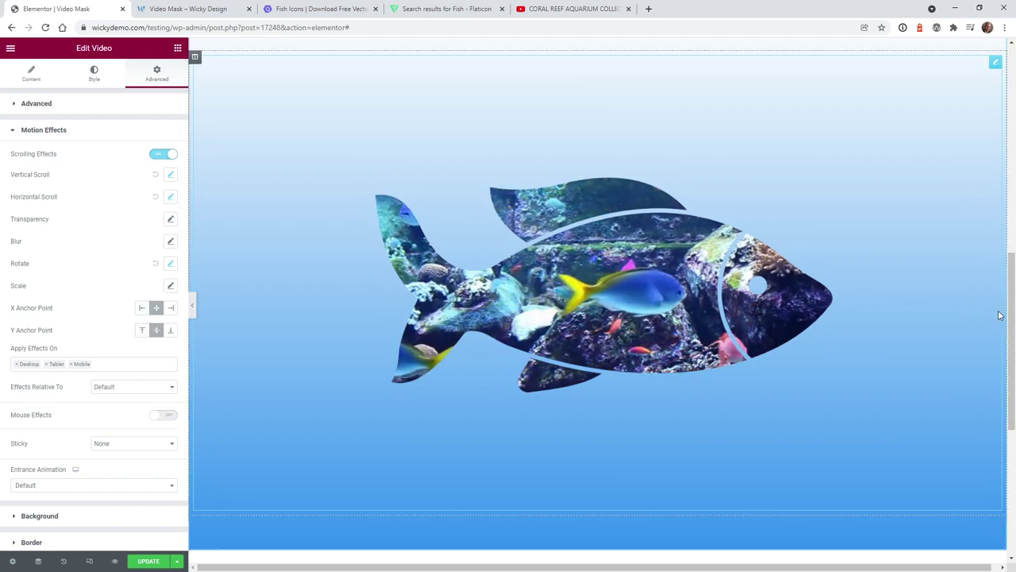
Step: Check the fish's scrolling motion on the page with both anchor points centred
scroll(994, 276, up, 2)
scroll(989, 315, down, 1)
scroll(989, 315, down, 2)
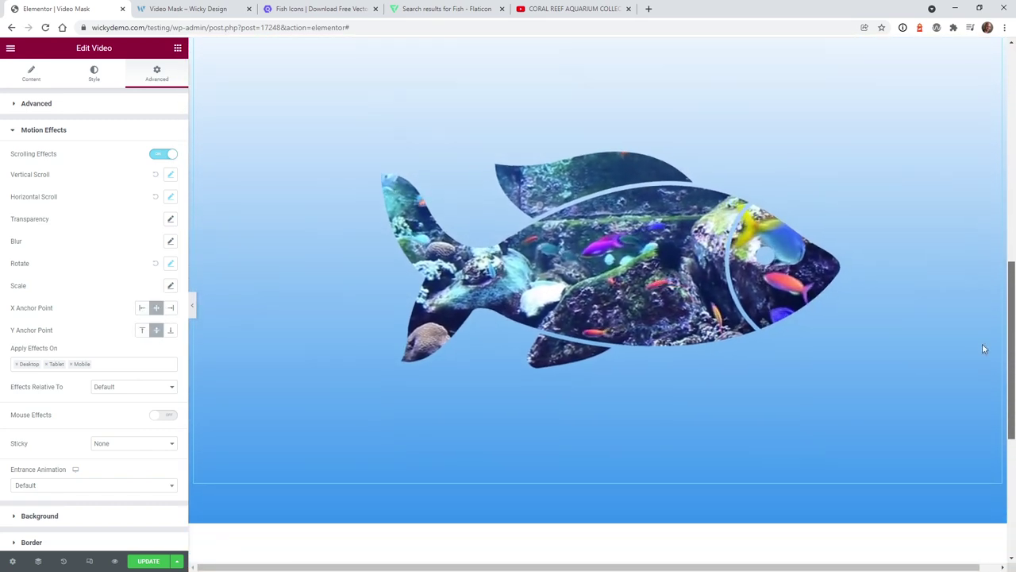
scroll(953, 292, up, 3)
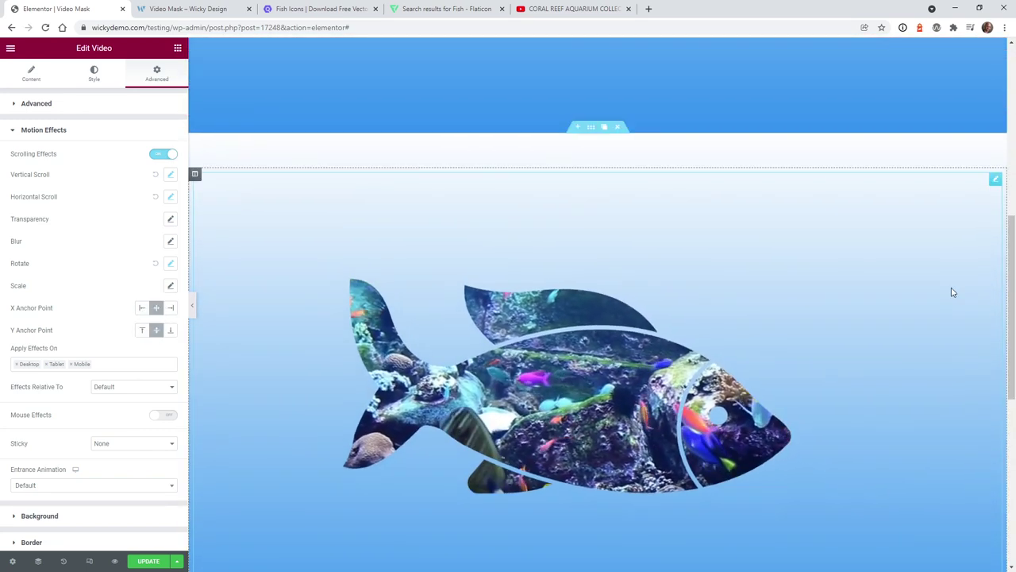
Step: Set the fish's Horizontal Scroll speed to 8.3 and viewport to 9% to 92%, and preview the motion at full width
click(170, 197)
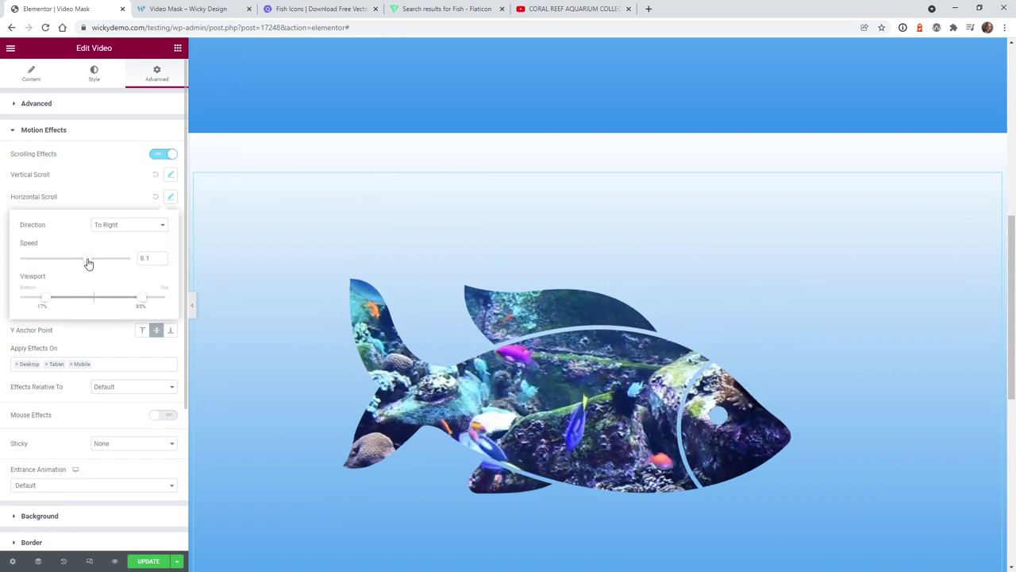
drag(88, 263, 113, 264)
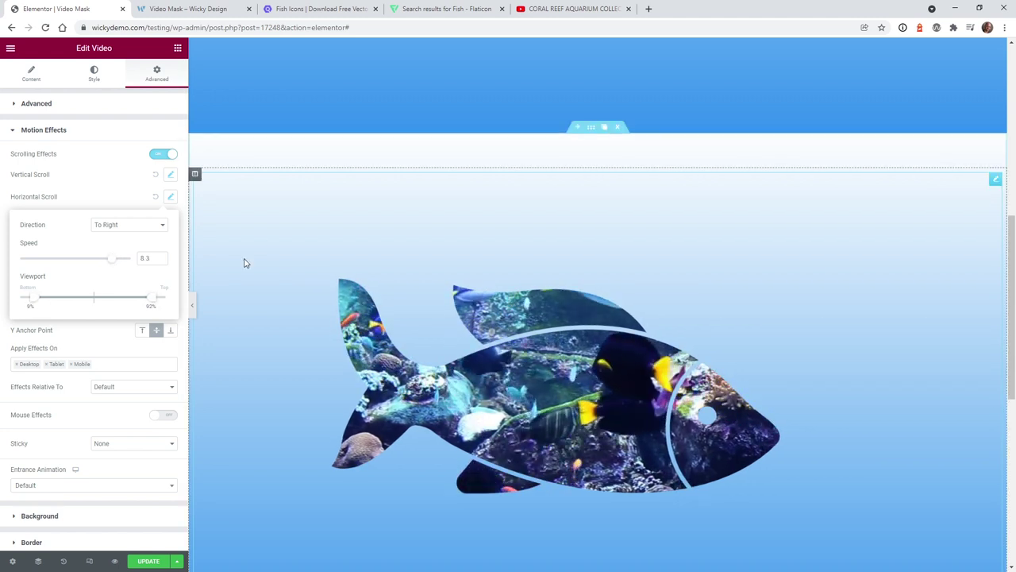
click(191, 305)
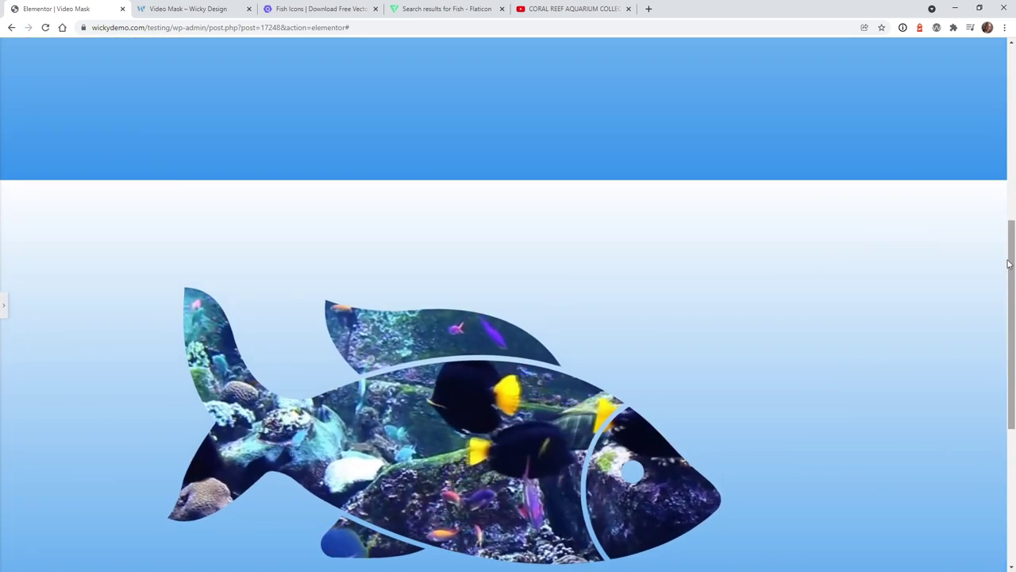
drag(1009, 264, 1012, 340)
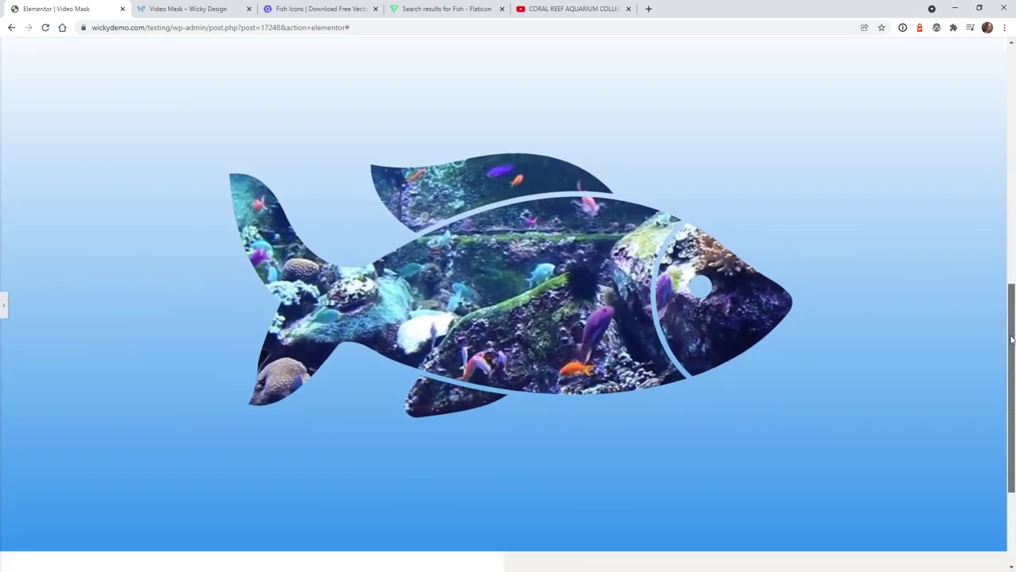
scroll(1005, 341, down, 2)
scroll(993, 298, down, 1)
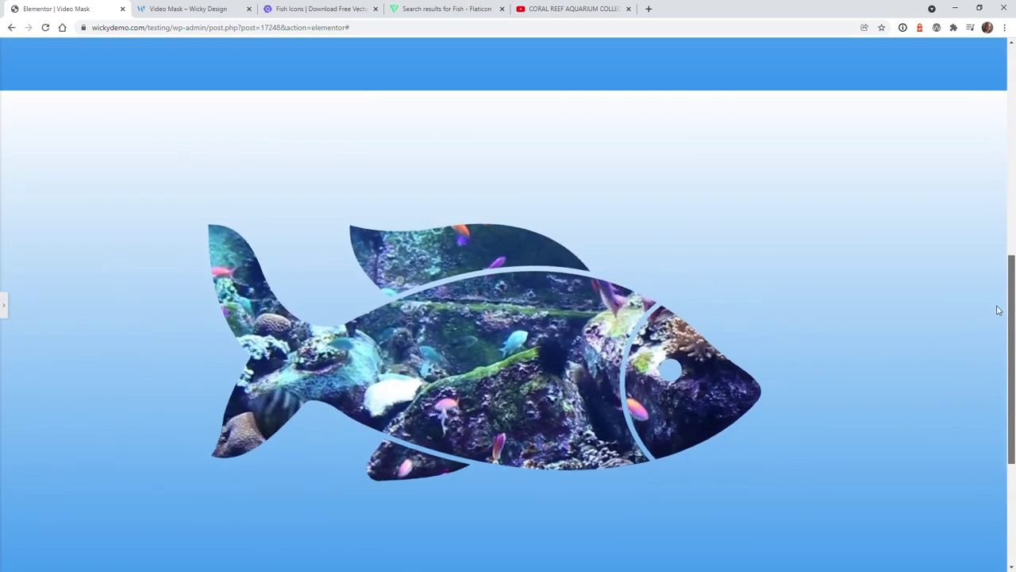
Step: Change the fish video's mask size to Custom with a scale of 106
click(4, 304)
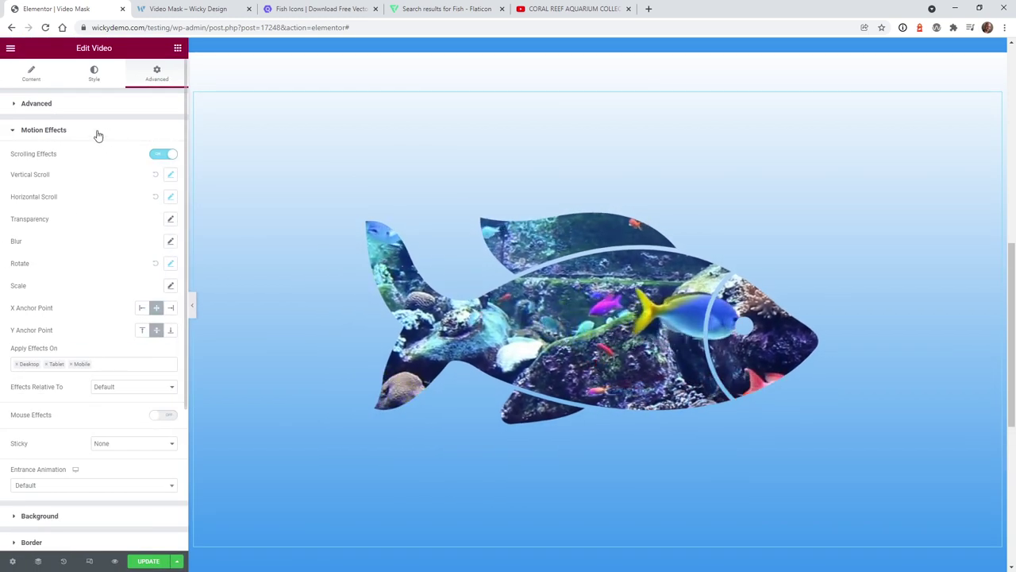
click(98, 132)
click(81, 217)
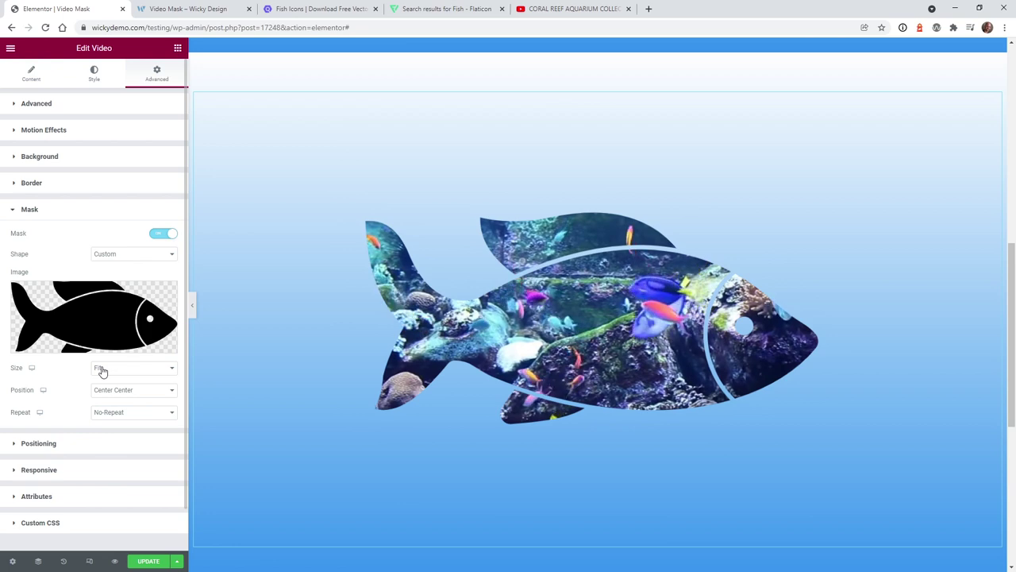
click(104, 396)
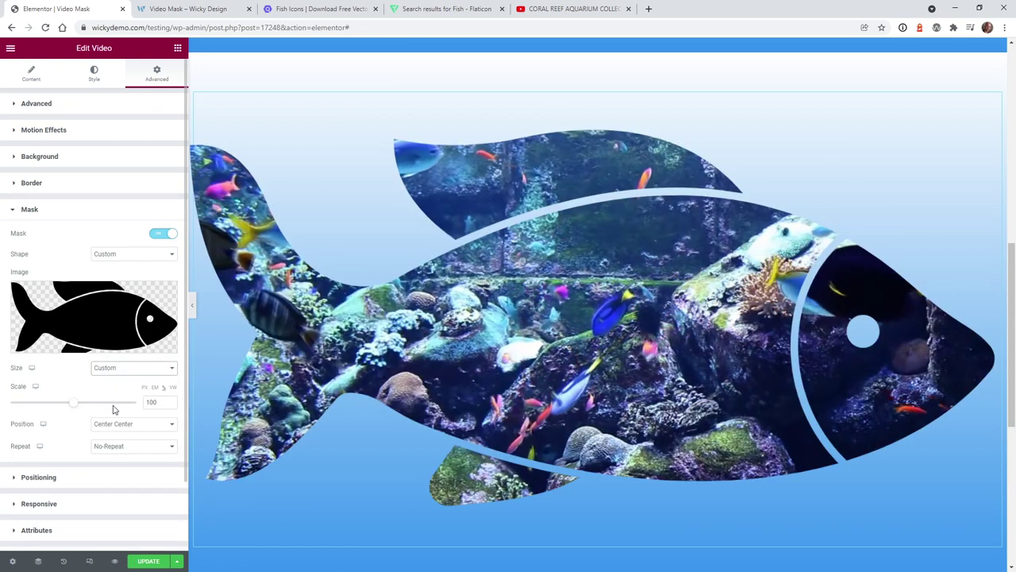
mouse_move(73, 402)
mouse_down()
mouse_move(22, 416)
mouse_move(166, 393)
mouse_move(59, 394)
mouse_move(96, 411)
mouse_move(78, 407)
mouse_up()
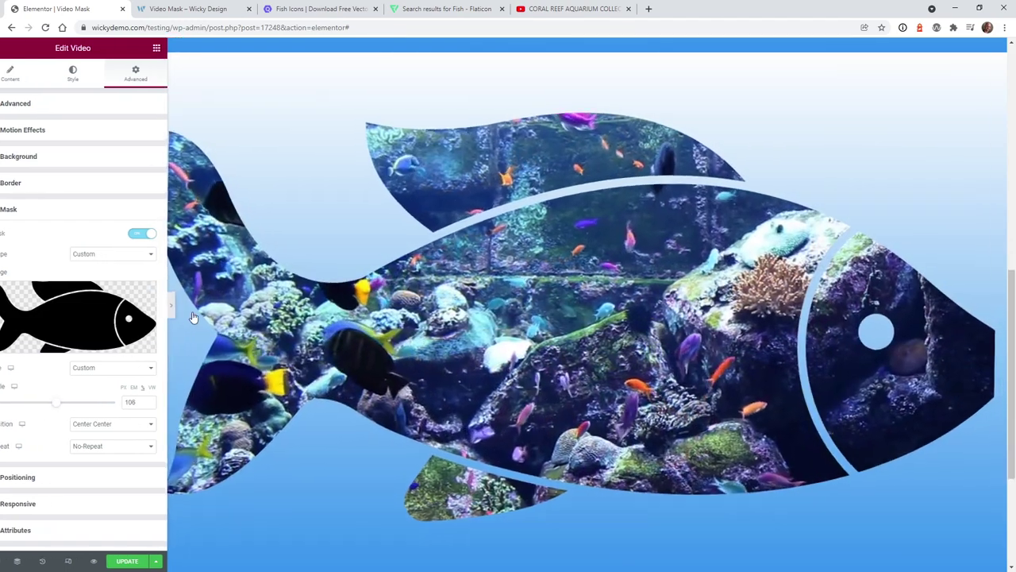
Step: Preview the enlarged fish mask's scrolling motion at full page width
click(192, 307)
scroll(723, 352, down, 5)
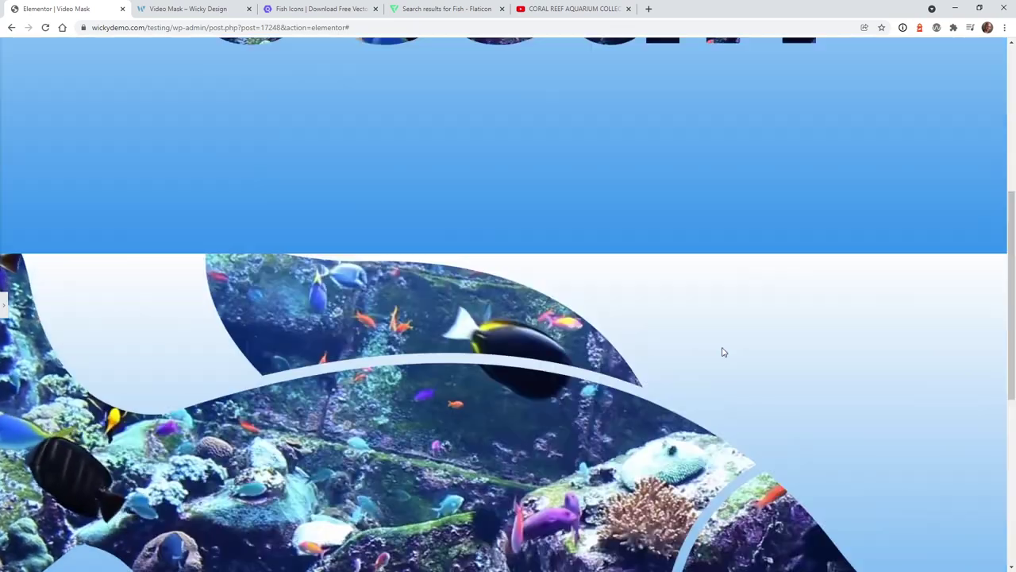
scroll(723, 352, up, 2)
scroll(721, 350, down, 4)
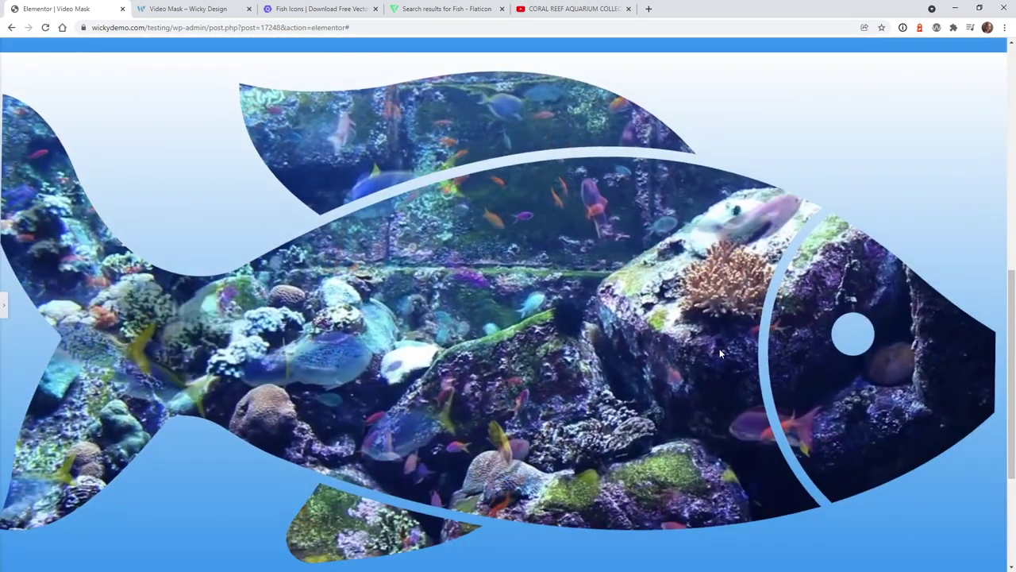
scroll(721, 354, down, 4)
scroll(720, 348, up, 6)
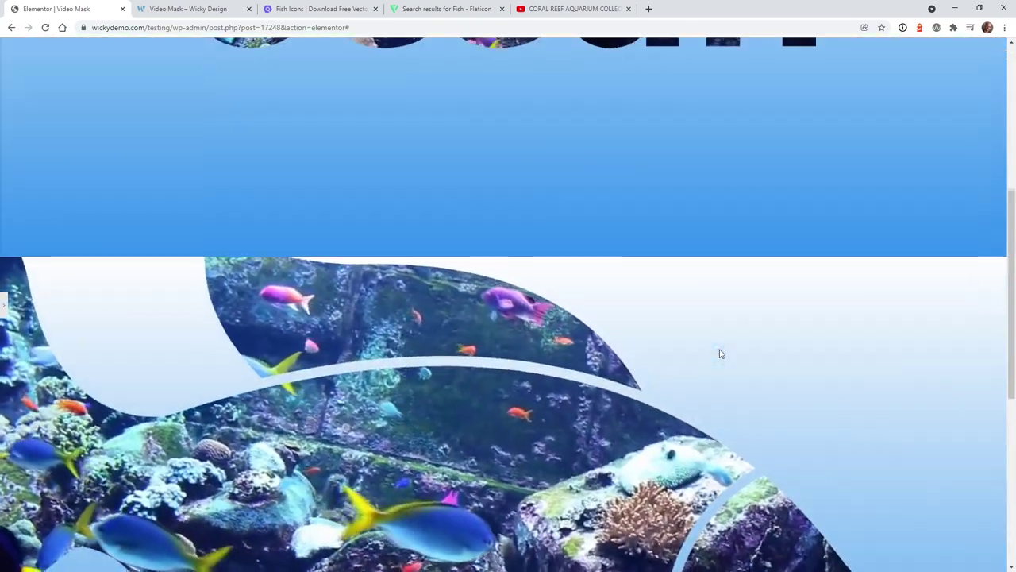
scroll(720, 354, down, 4)
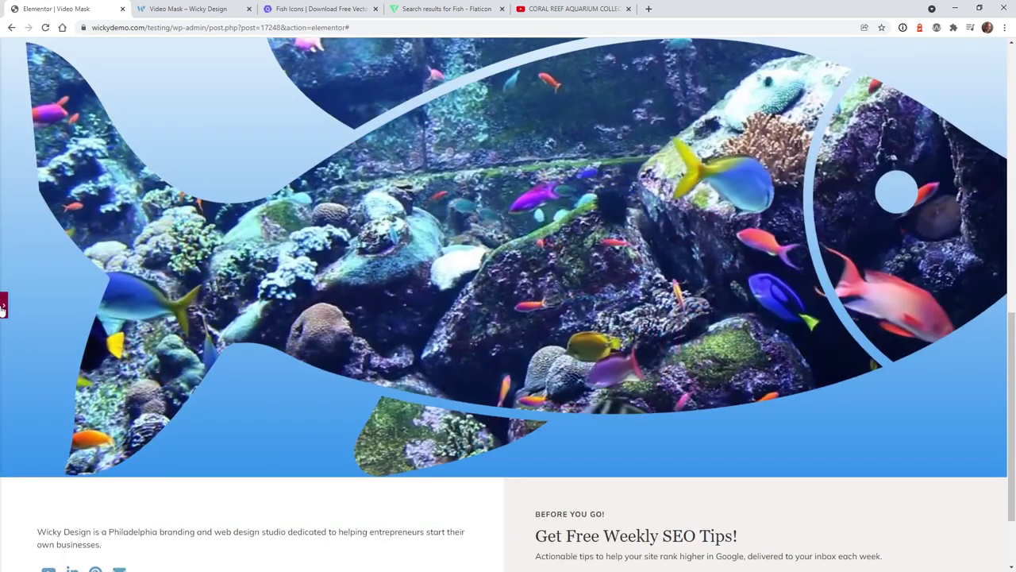
Step: Reduce the fish mask's scale to 40 and preview its motion at full page width
click(2, 309)
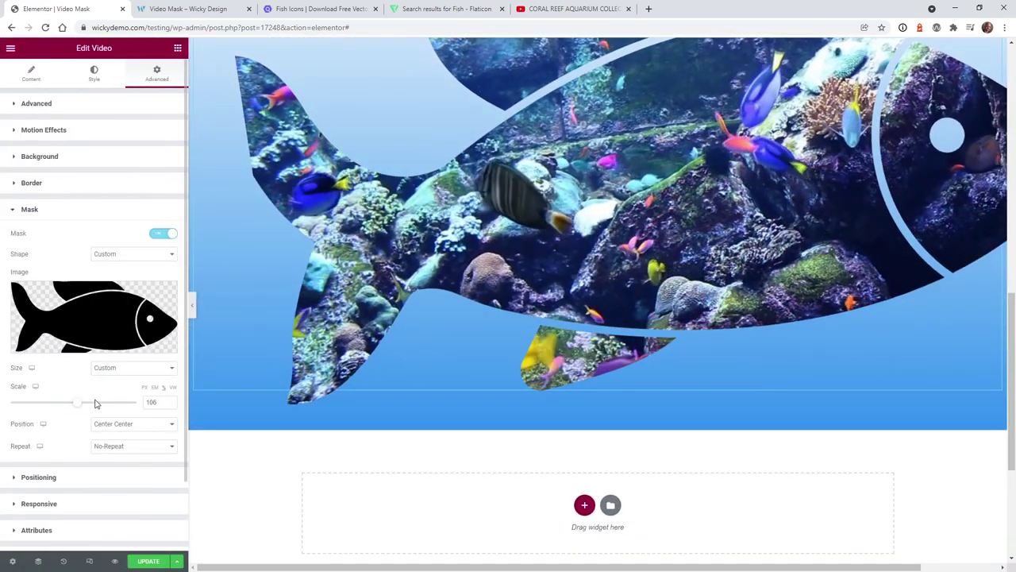
drag(79, 403, 48, 402)
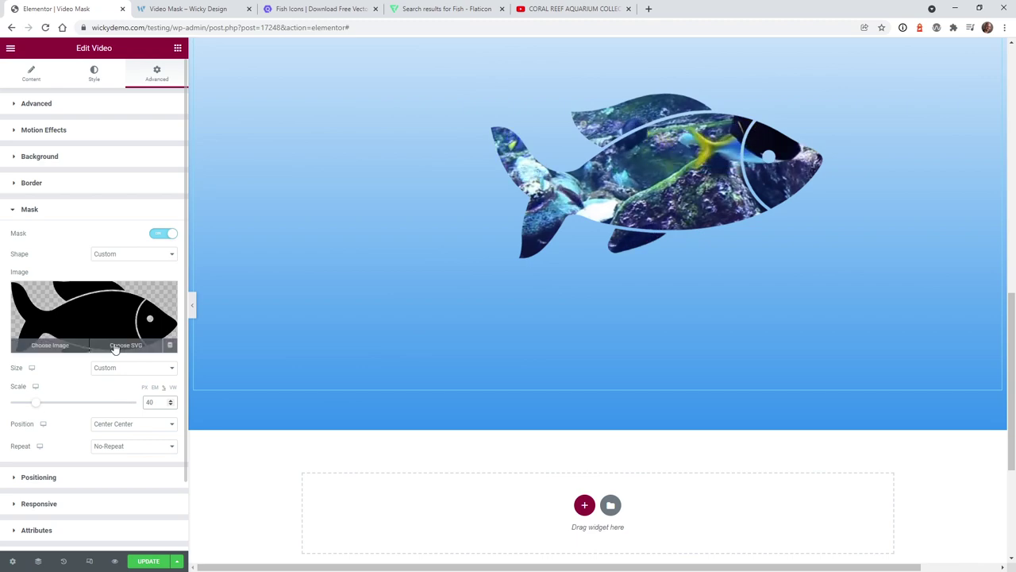
click(191, 308)
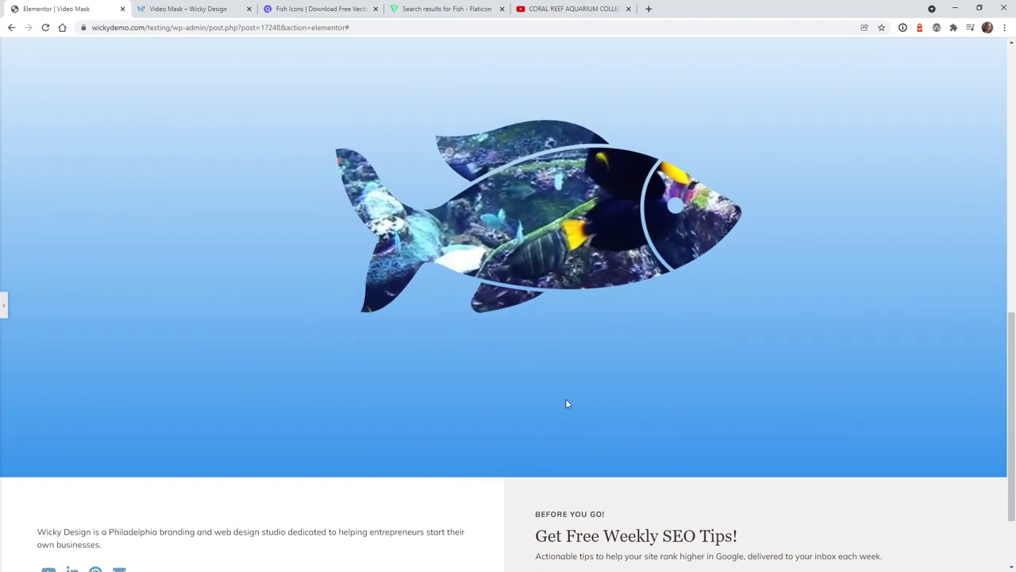
drag(1010, 393, 1001, 332)
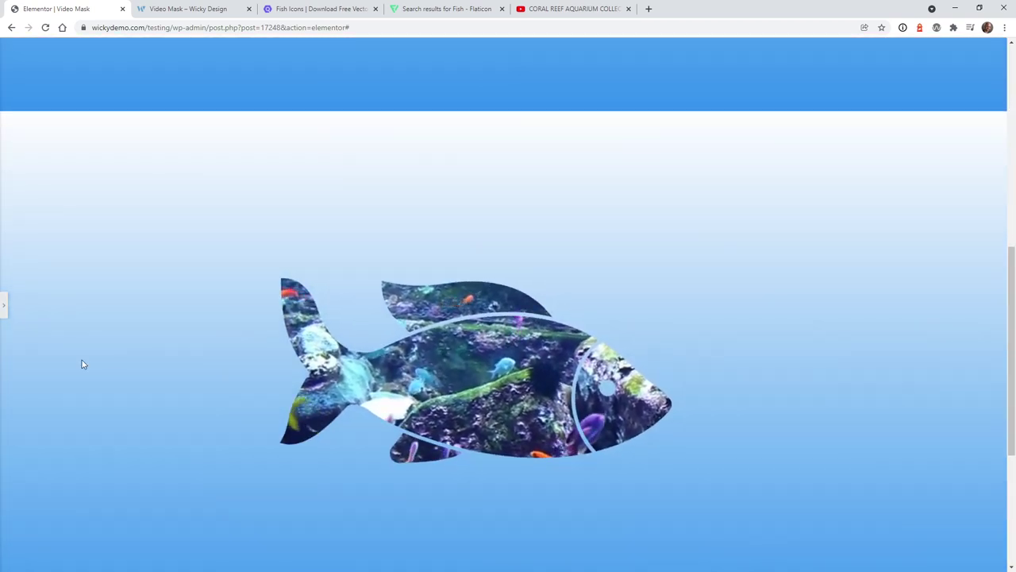
Step: Try the mask positions Bottom Center and Top Center on the fish video, checking each on the page
click(4, 309)
click(131, 424)
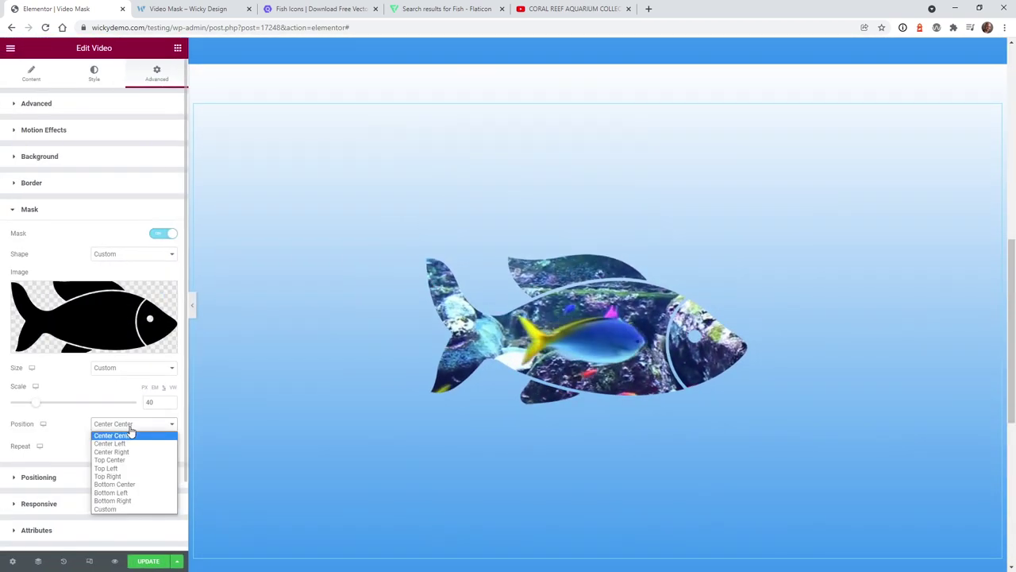
click(114, 484)
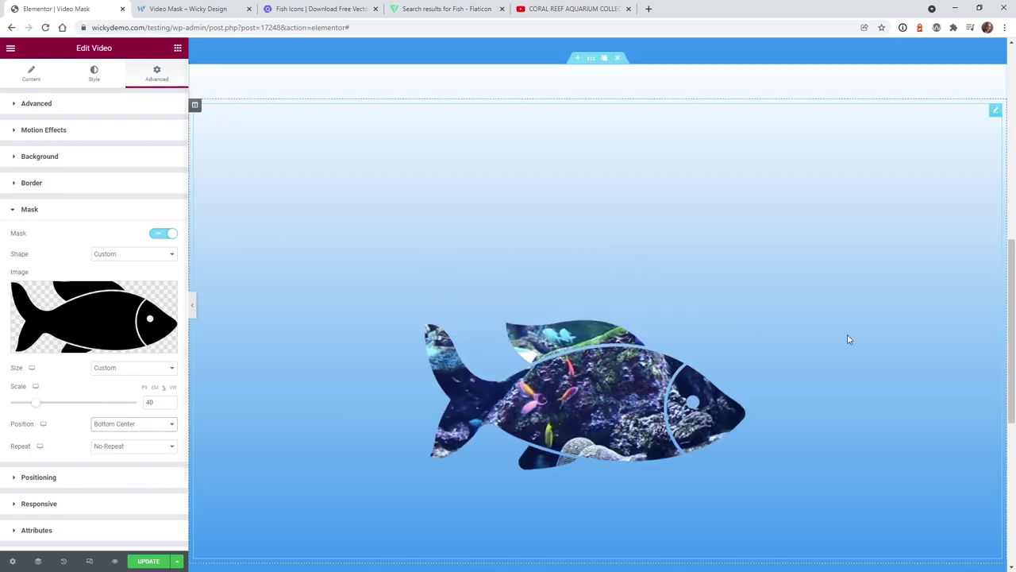
mouse_move(1012, 370)
mouse_down()
mouse_move(1013, 413)
mouse_move(1012, 360)
mouse_move(1013, 382)
mouse_up()
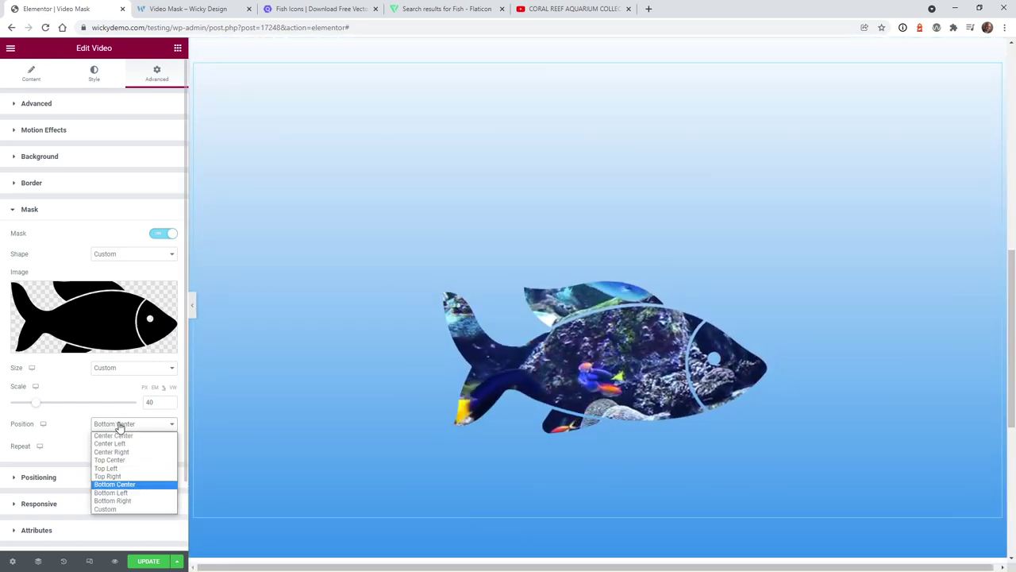
click(124, 460)
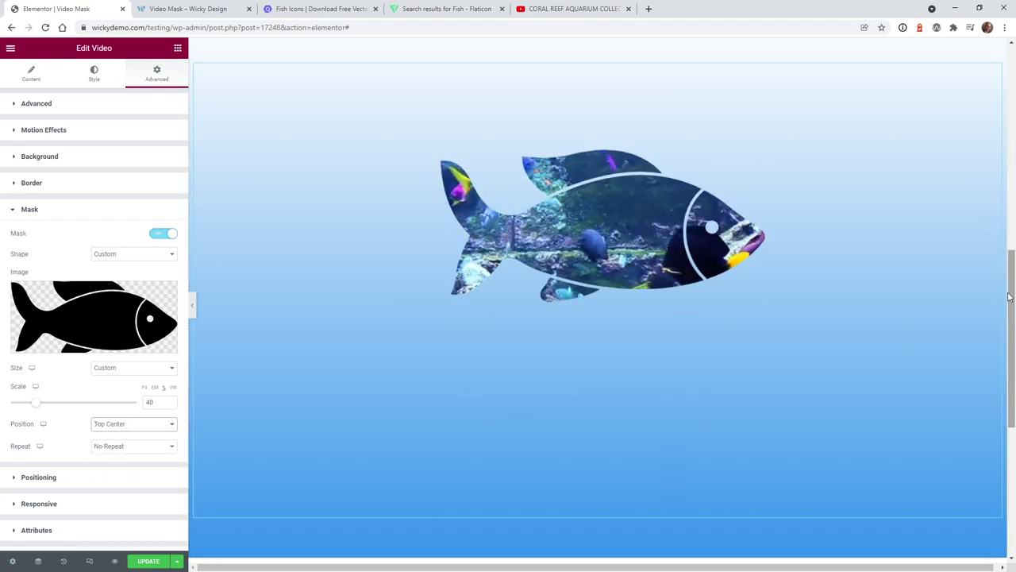
mouse_move(1006, 294)
mouse_down()
mouse_move(985, 204)
mouse_move(992, 290)
mouse_up()
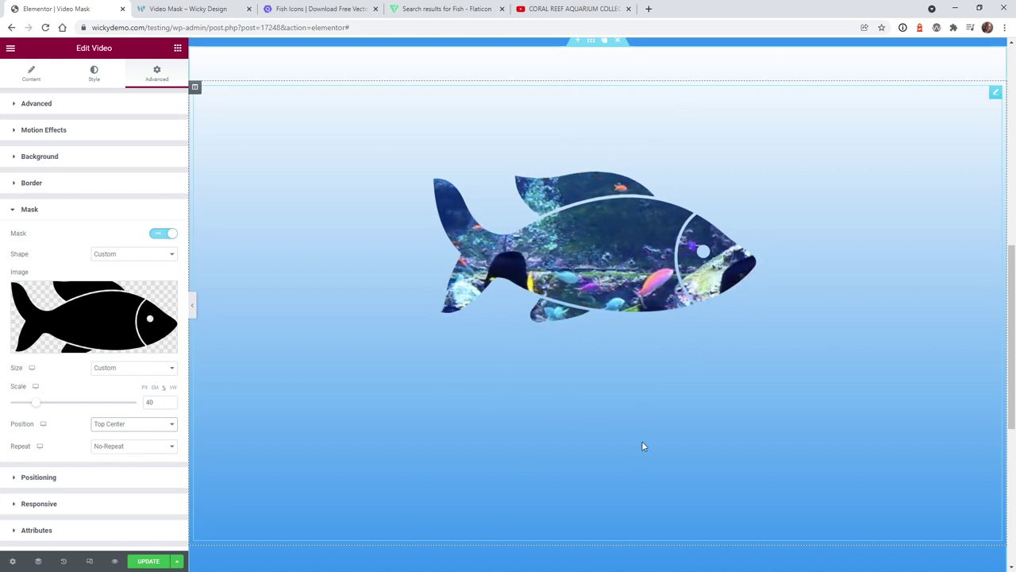
Step: Set the fish mask's position back to Center Center and check its motion on the page
click(118, 426)
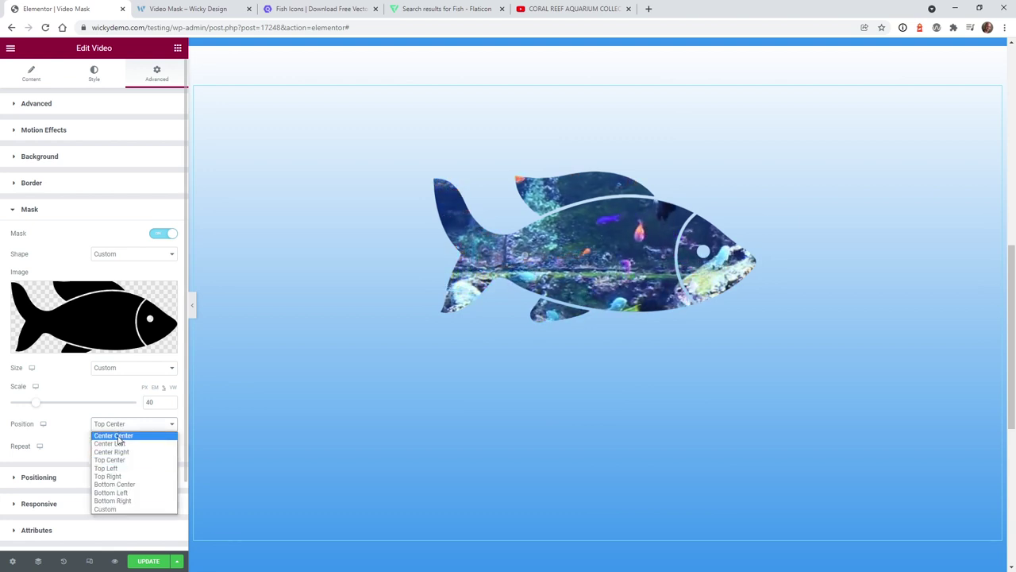
click(118, 436)
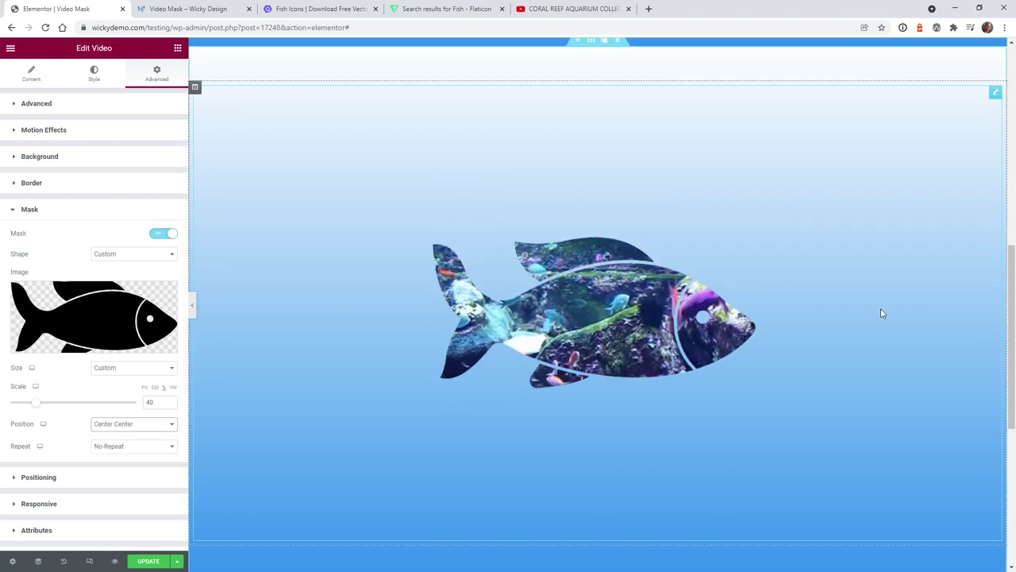
mouse_move(1012, 310)
mouse_down()
mouse_move(1004, 123)
mouse_move(1011, 376)
mouse_move(1011, 294)
mouse_move(1011, 309)
mouse_up()
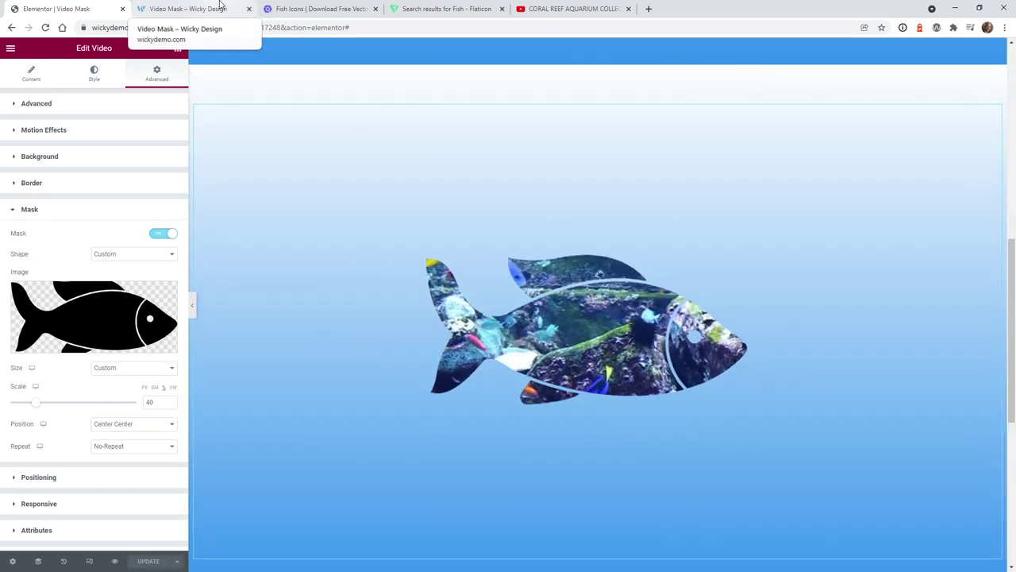
Step: Switch to the live Video Mask page, reload it and view the video-masked ocean text
click(220, 5)
drag(231, 27, 883, 10)
key(BackSpace)
key(Return)
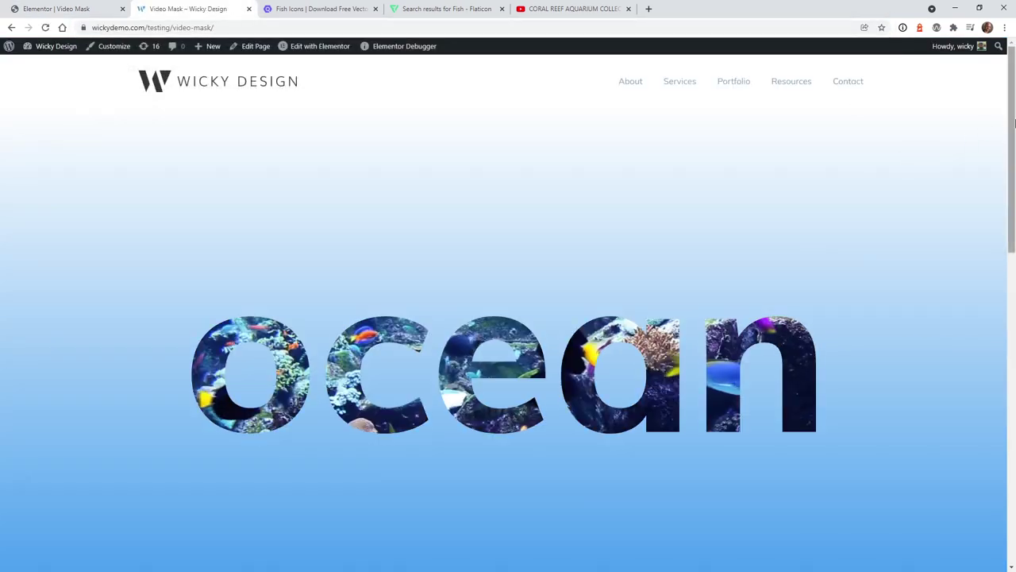
scroll(692, 274, down, 1)
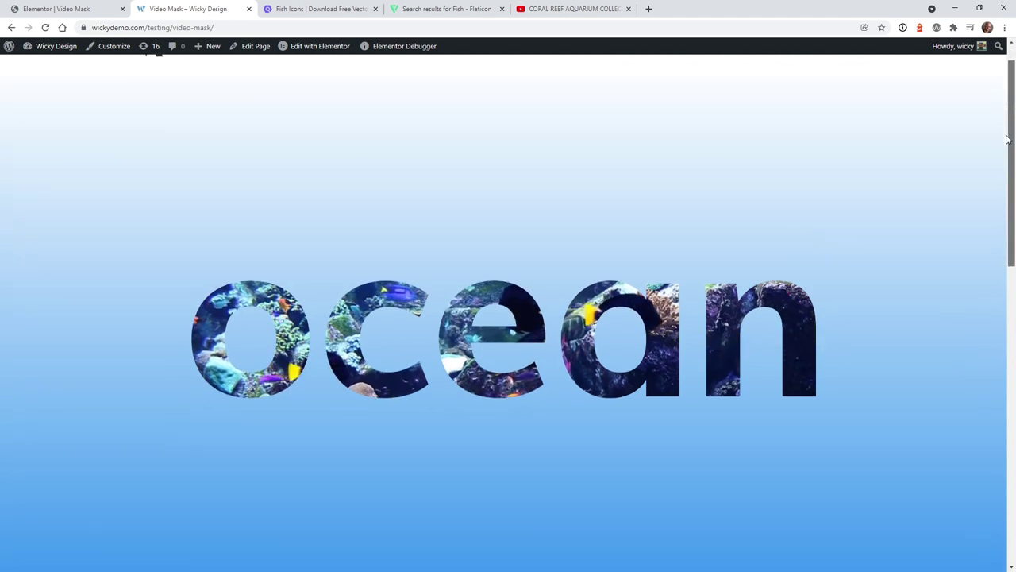
mouse_move(537, 313)
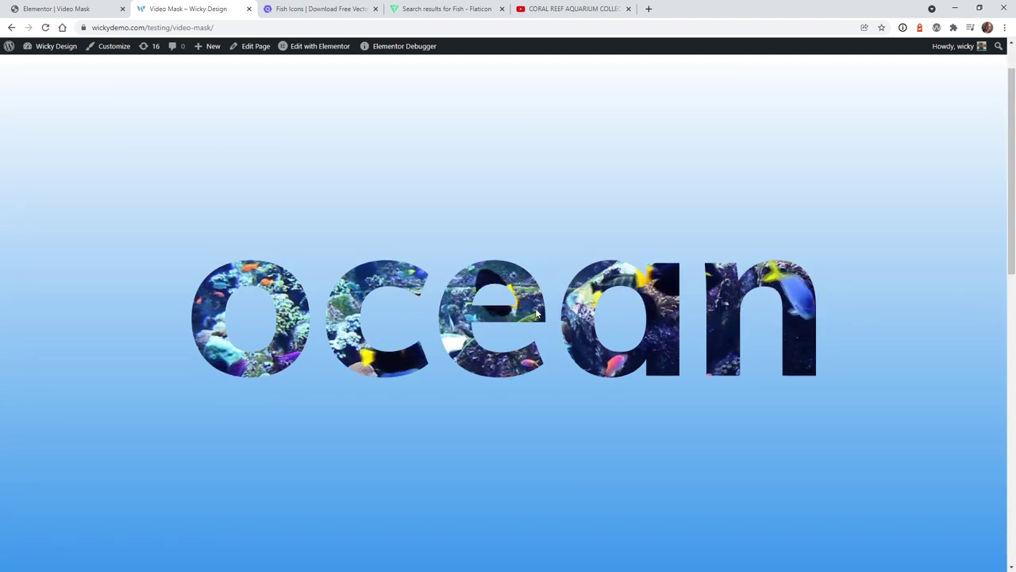
Step: Review the fish-shaped video section below the ocean text and check its scroll motion on the live page
scroll(1010, 183, down, 1)
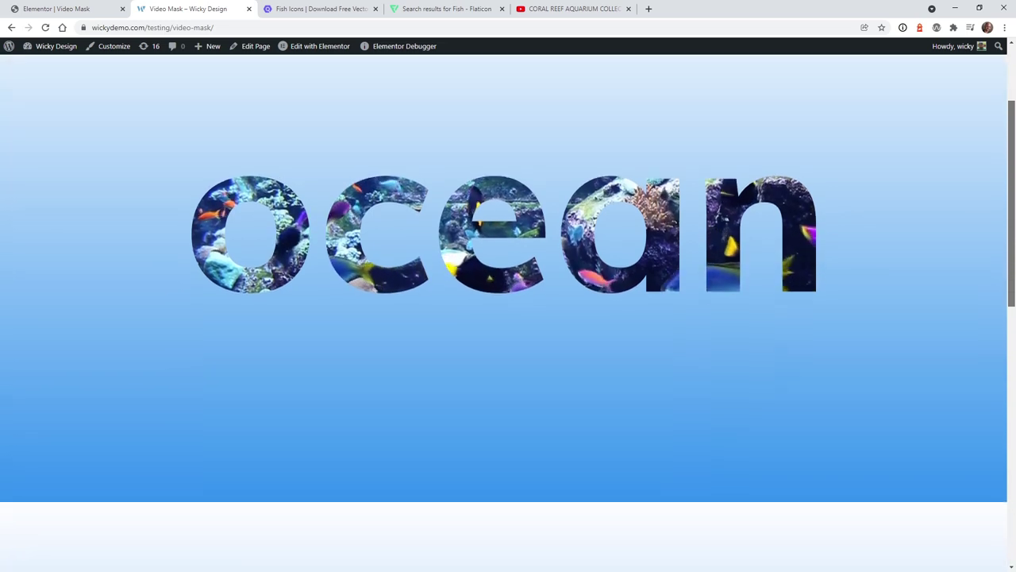
scroll(1012, 337, down, 3)
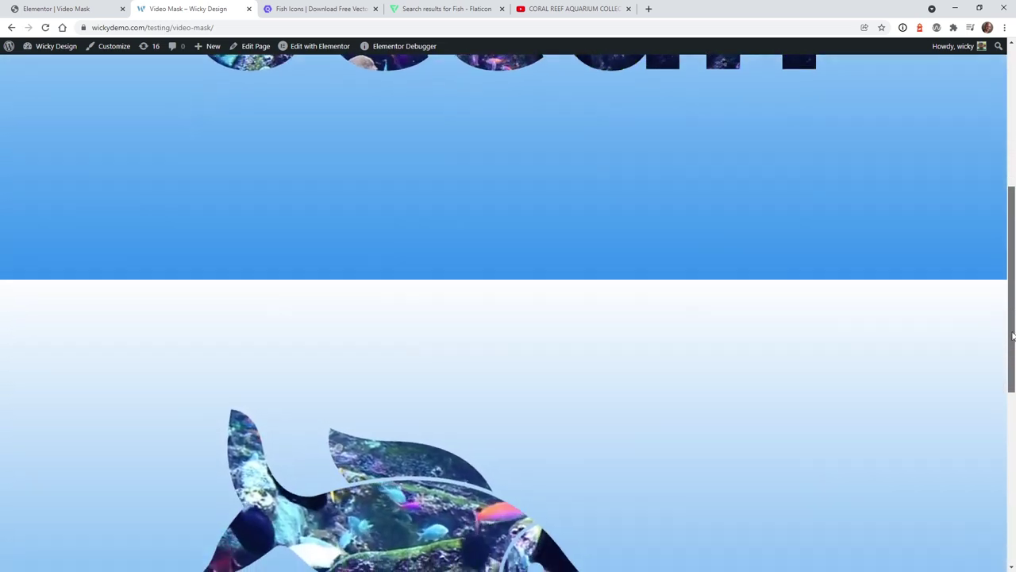
scroll(1012, 336, down, 2)
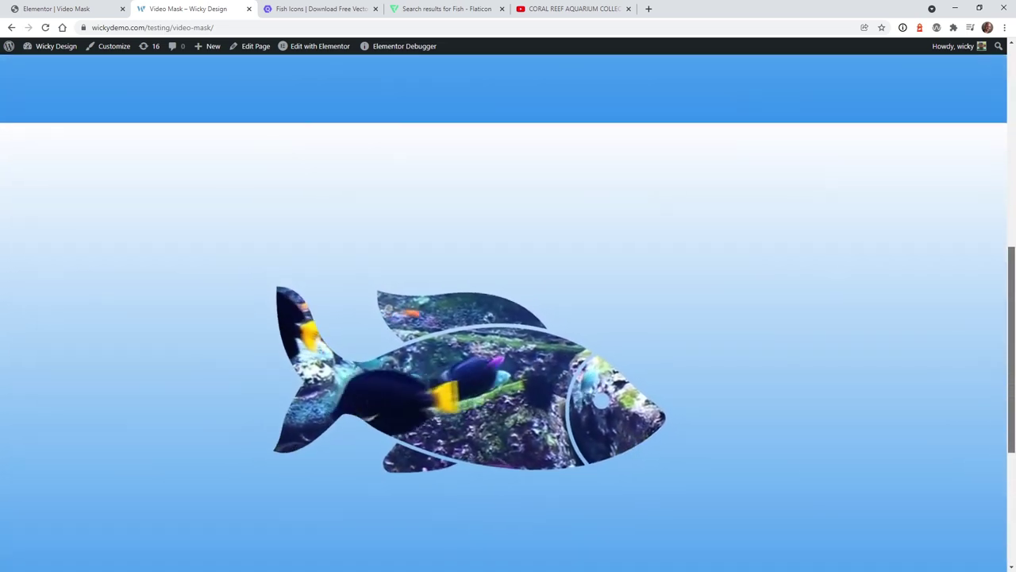
scroll(508, 317, down, 2)
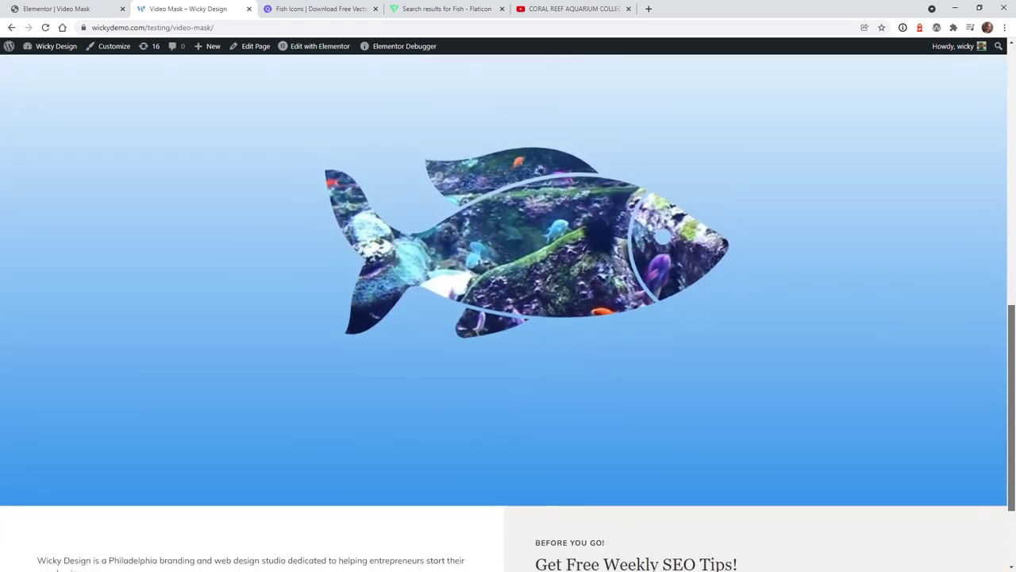
scroll(825, 363, down, 2)
scroll(826, 364, up, 3)
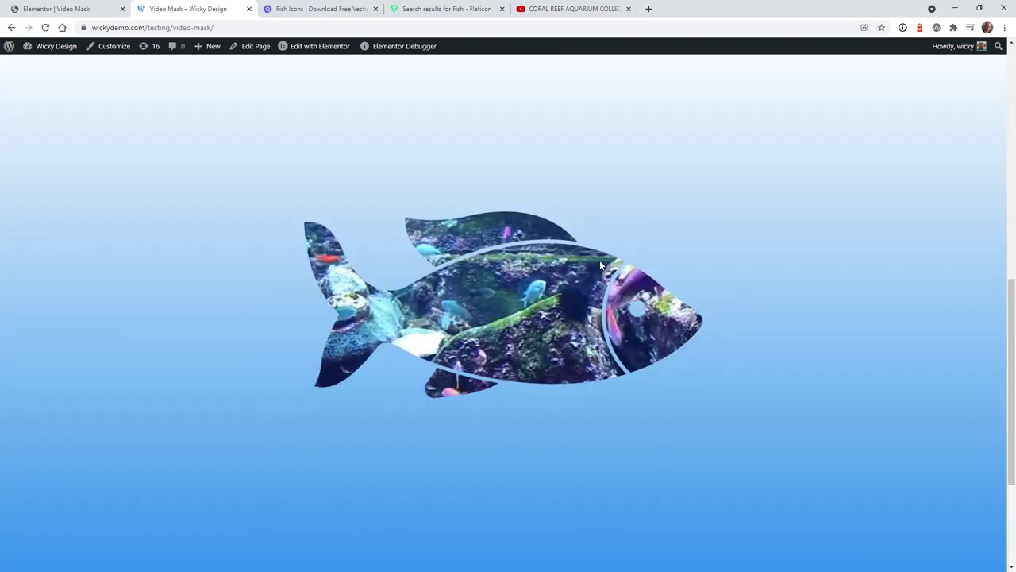
Step: Play the fish-masked video full screen twice, returning to the masked view on the page each time
mouse_move(570, 319)
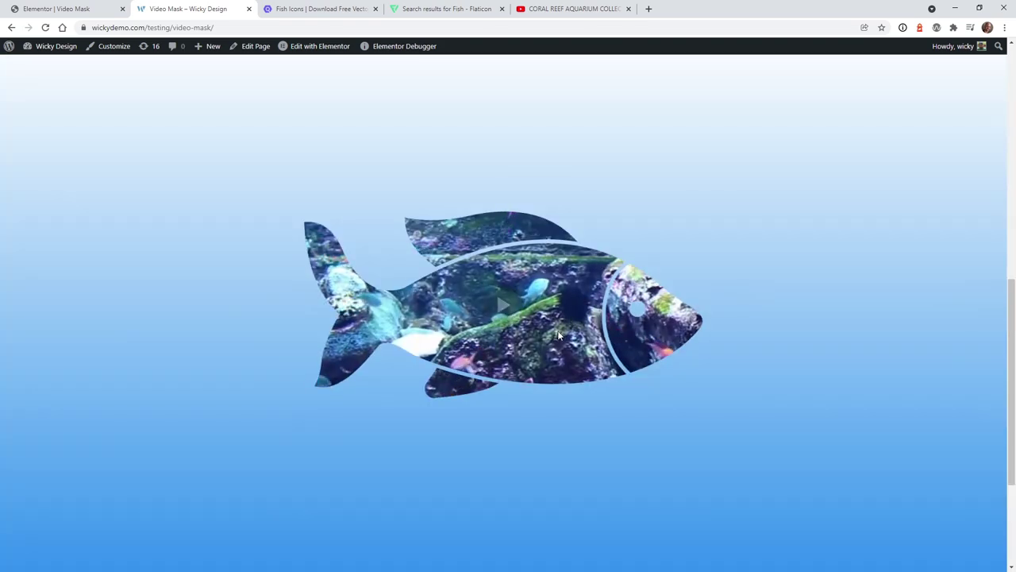
double_click(558, 333)
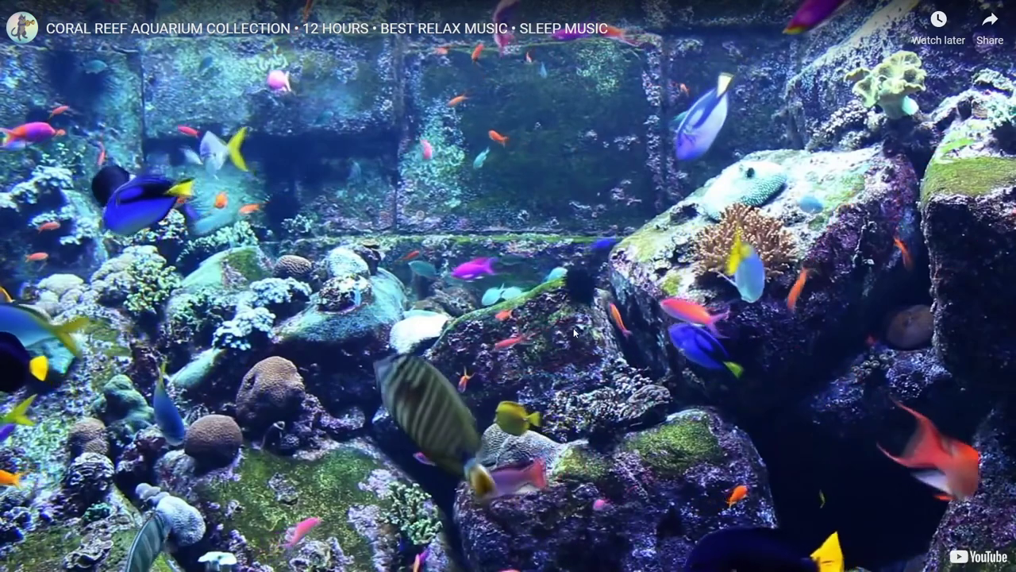
double_click(574, 334)
double_click(545, 313)
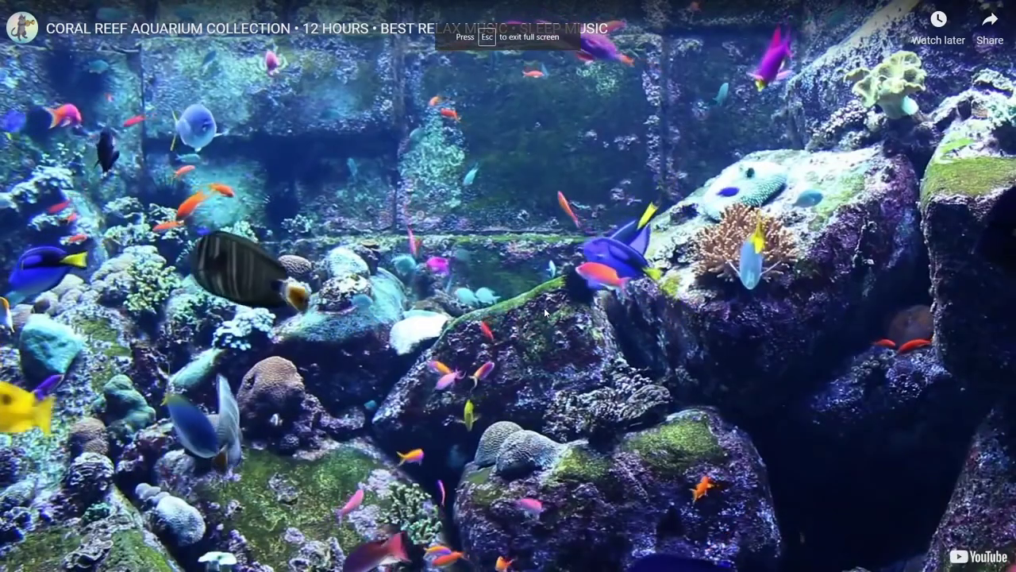
double_click(562, 328)
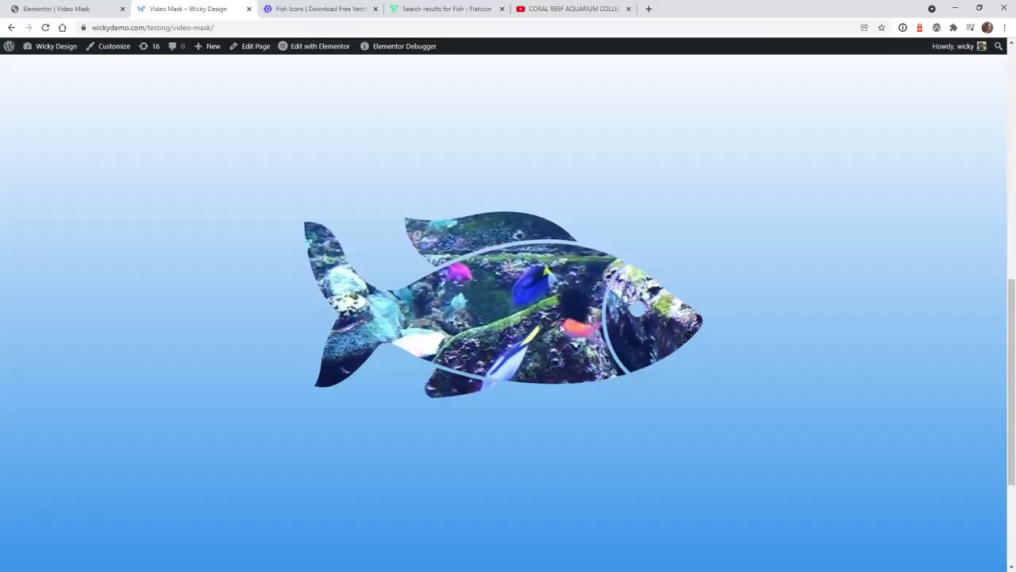